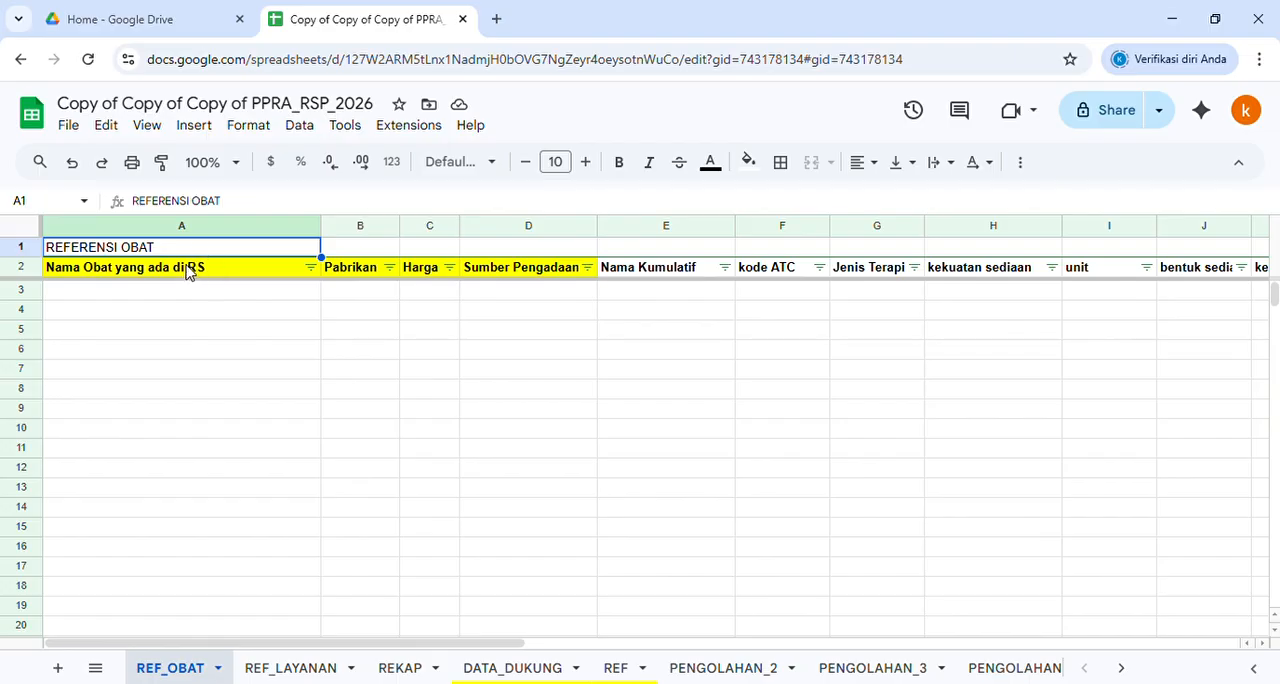
# Examine the yellow header cells of the drug reference sheet, from Nama Obat yang ada di RS through Sumber Pengadaan
pyautogui.click(32, 272)
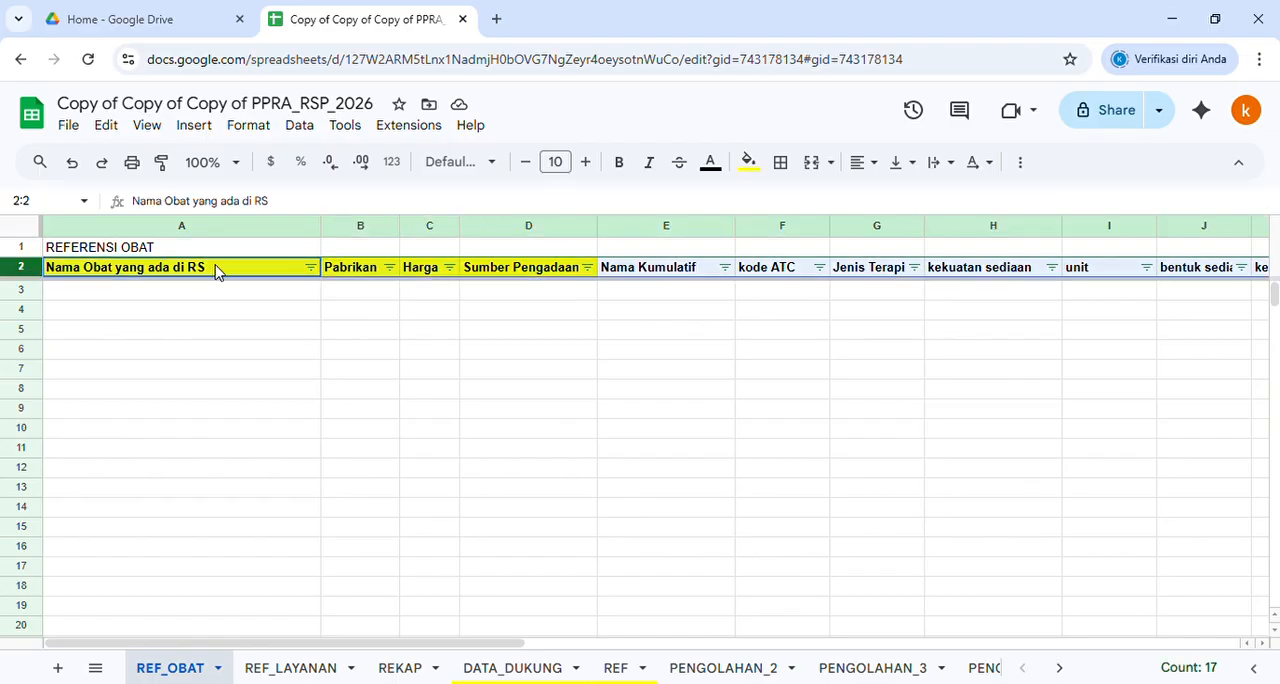
pyautogui.click(215, 272)
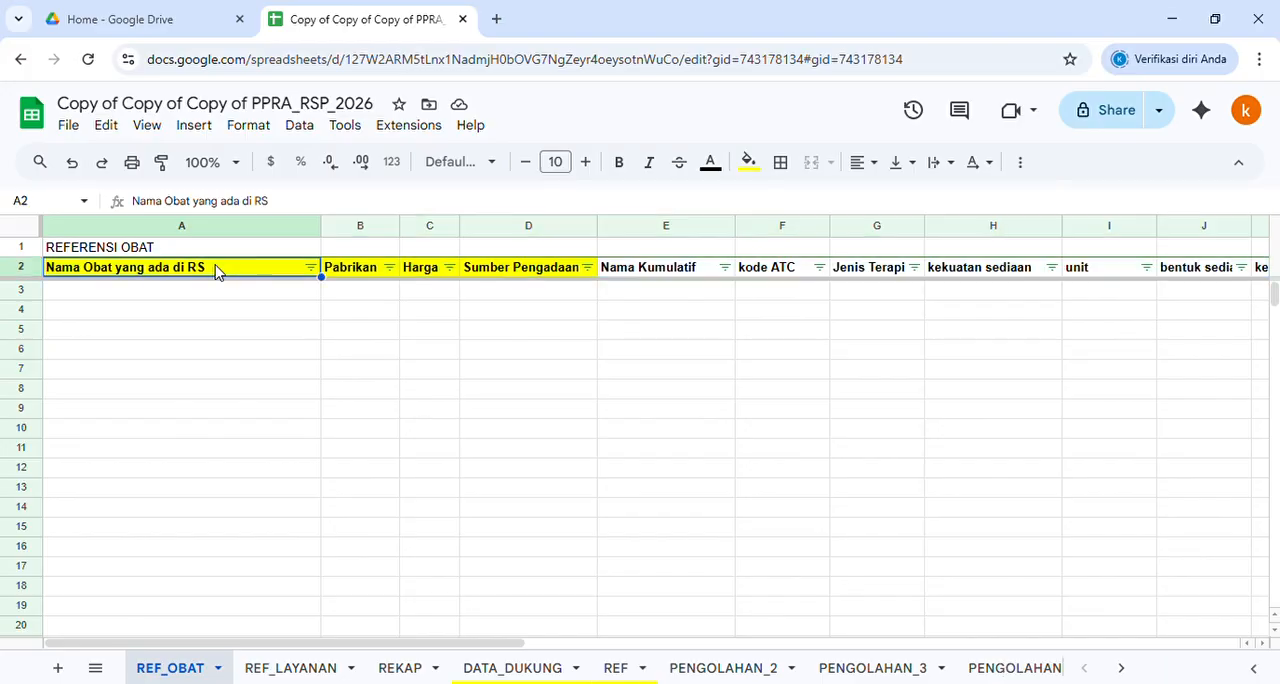
pyautogui.click(210, 337)
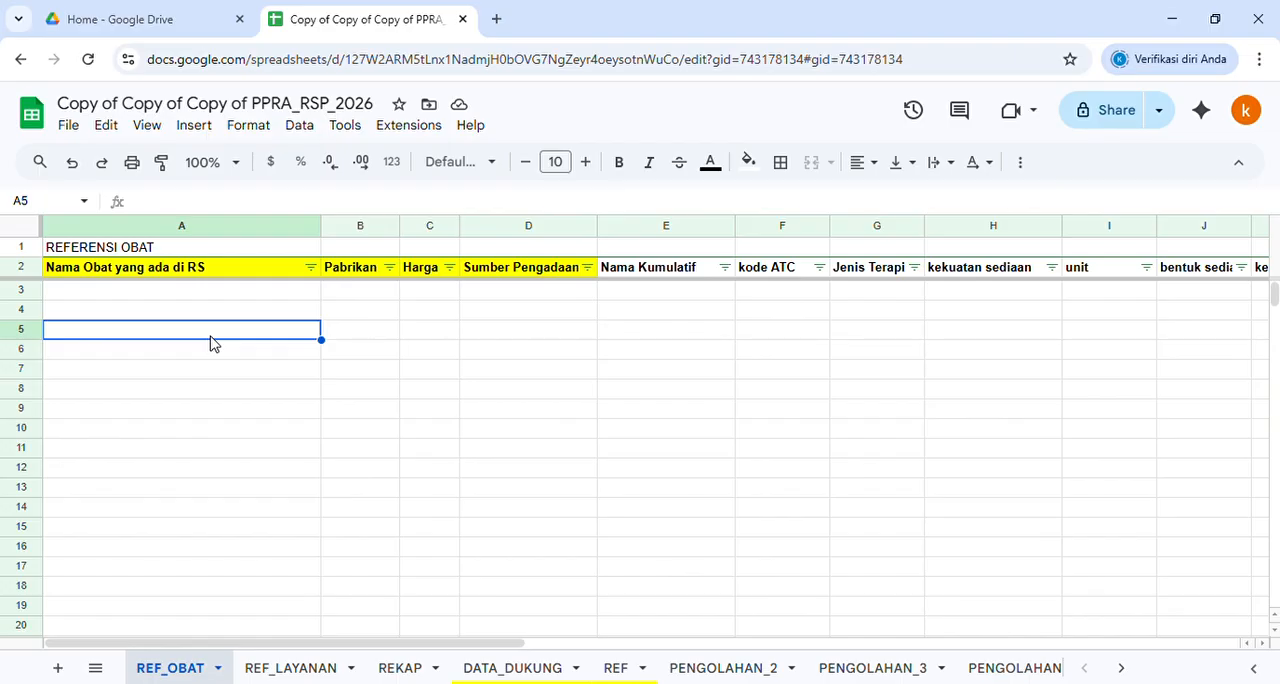
pyautogui.press('Up')
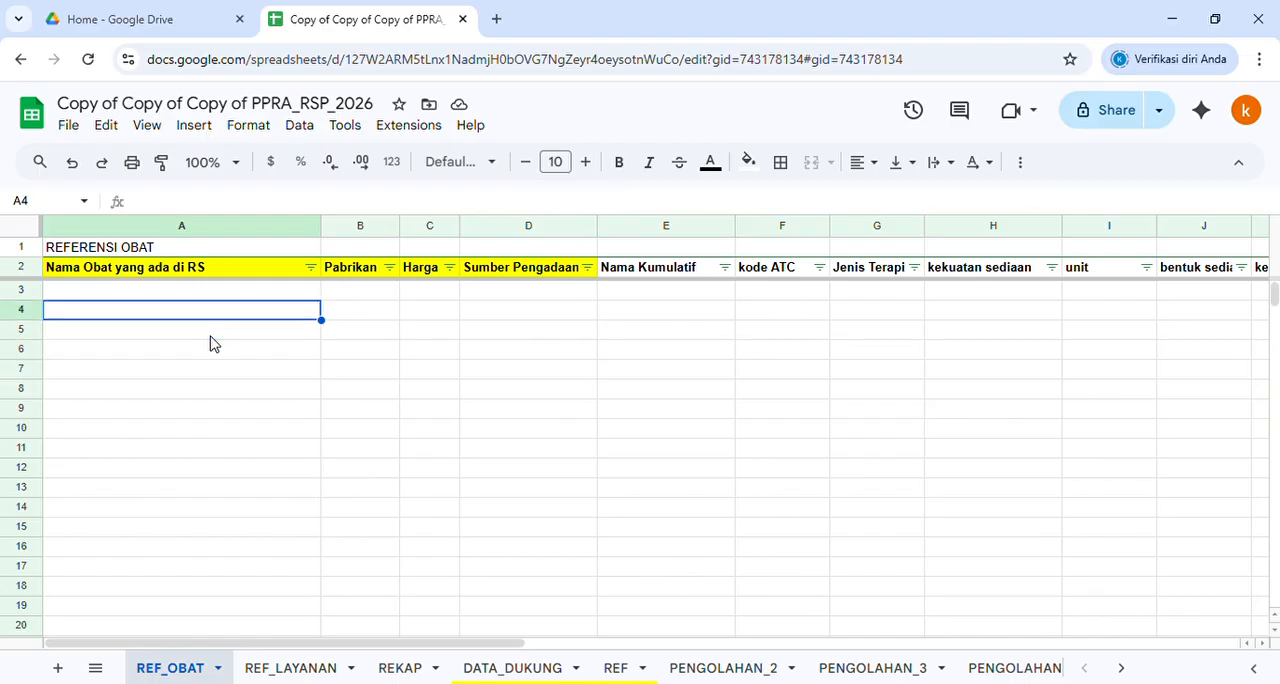
pyautogui.press('Right')
pyautogui.press('Up')
pyautogui.press('Up')
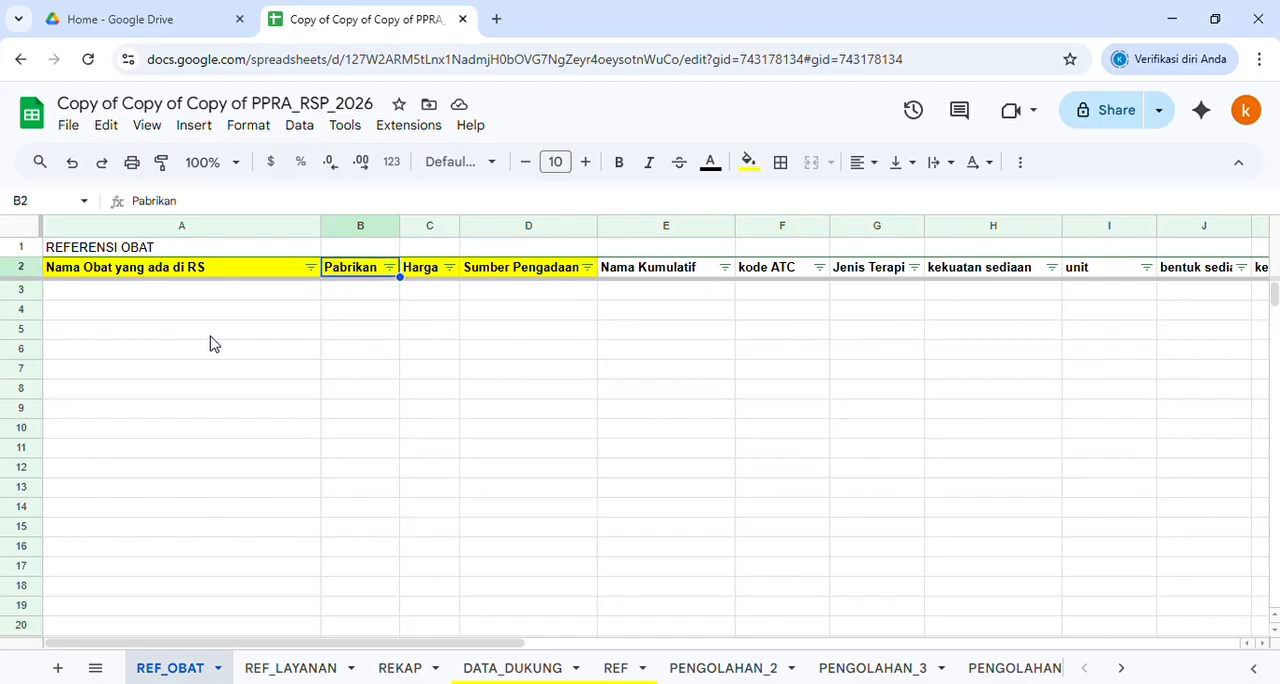
pyautogui.press('Right')
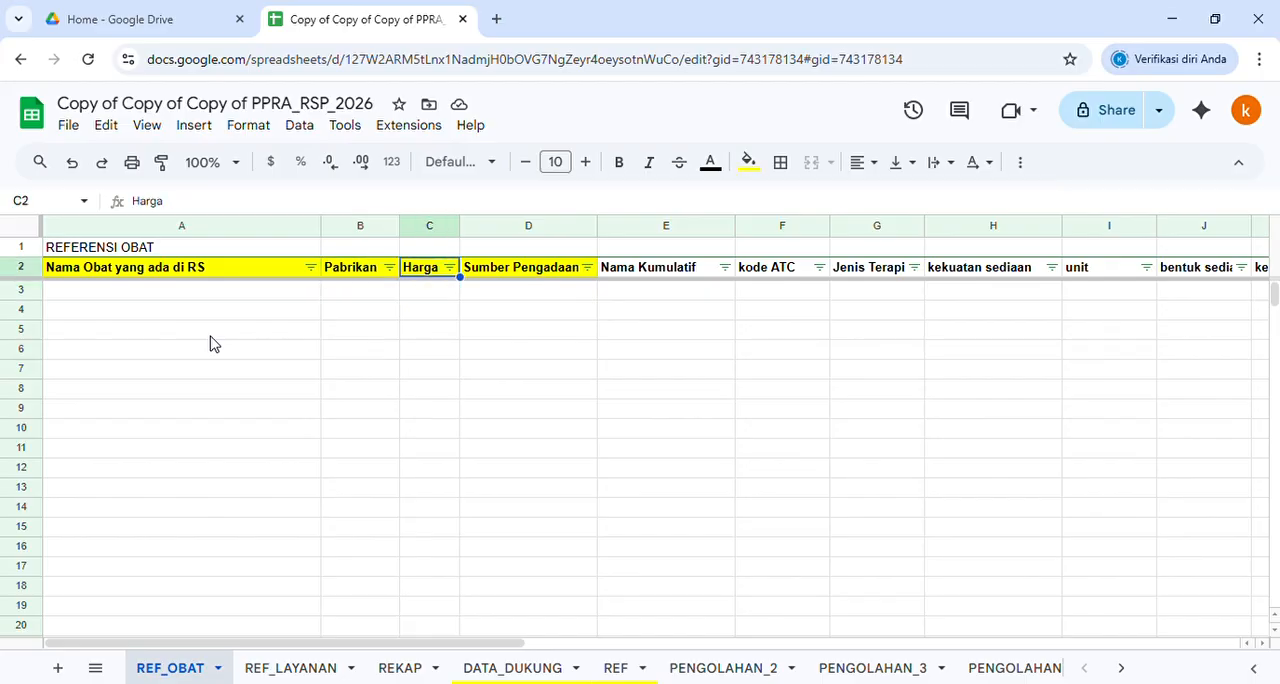
pyautogui.press('Right')
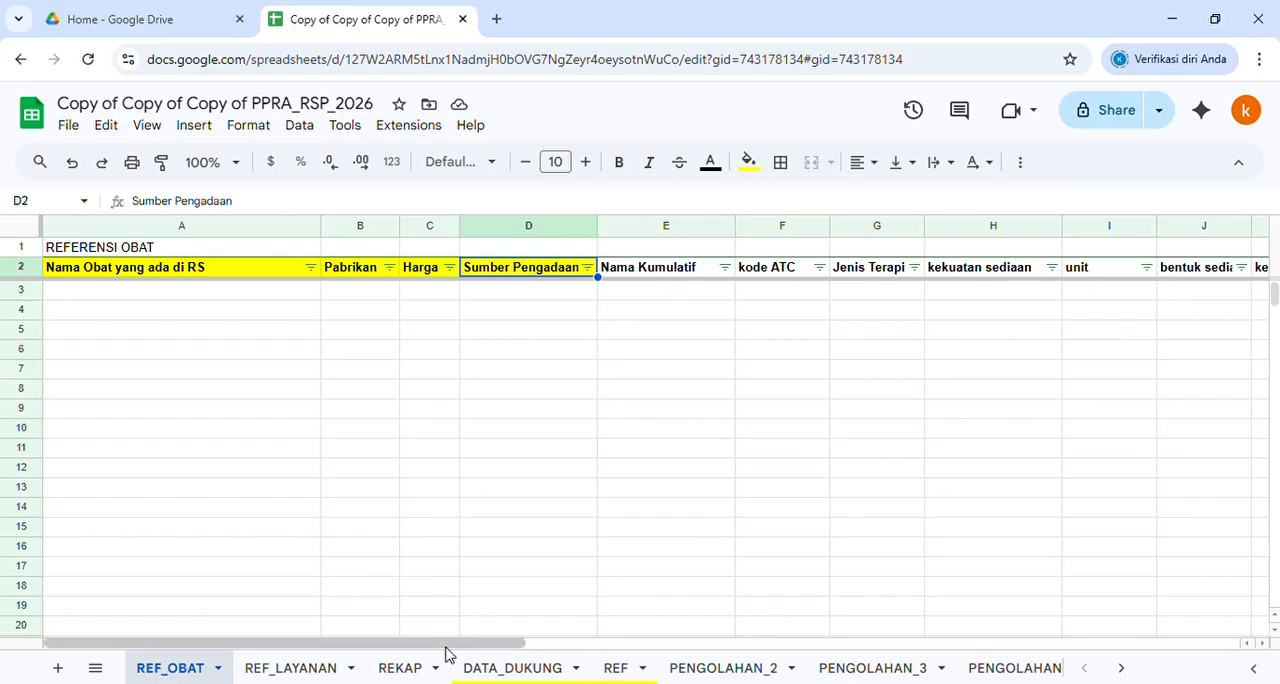
# Narrow the U column (column O) to bring the Adm.R header into view
pyautogui.moveTo(427, 650); pyautogui.dragTo(626, 655)
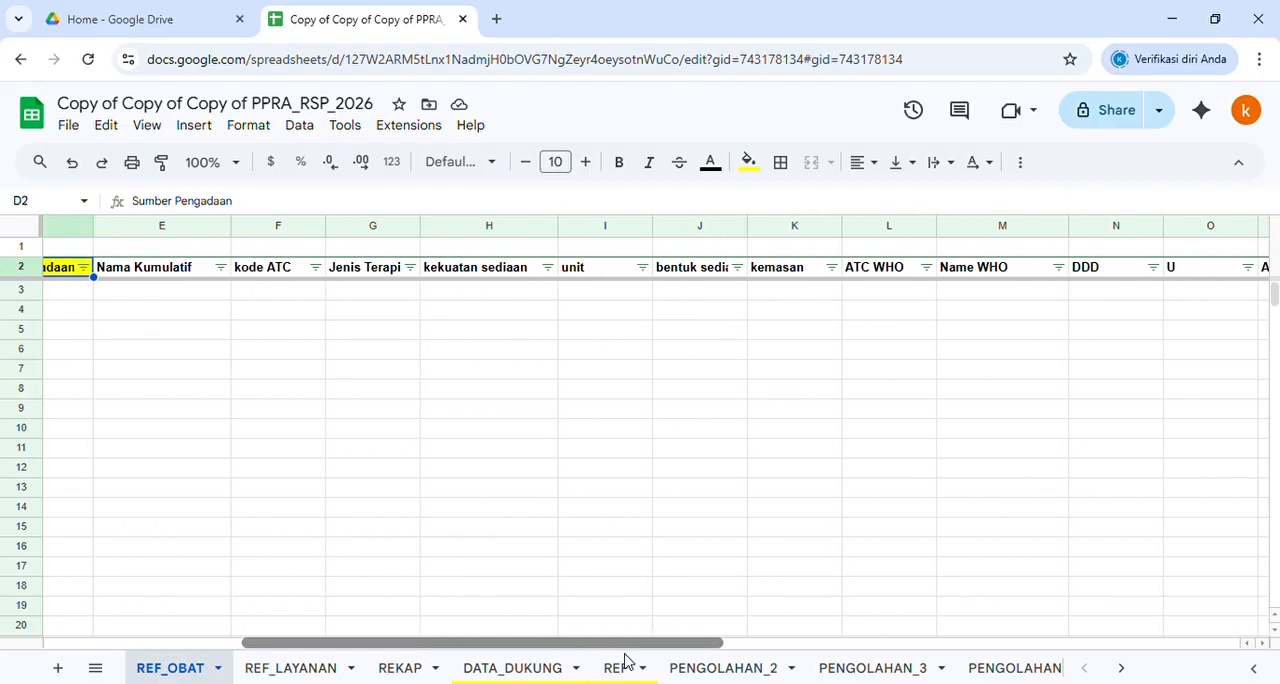
pyautogui.click(166, 271)
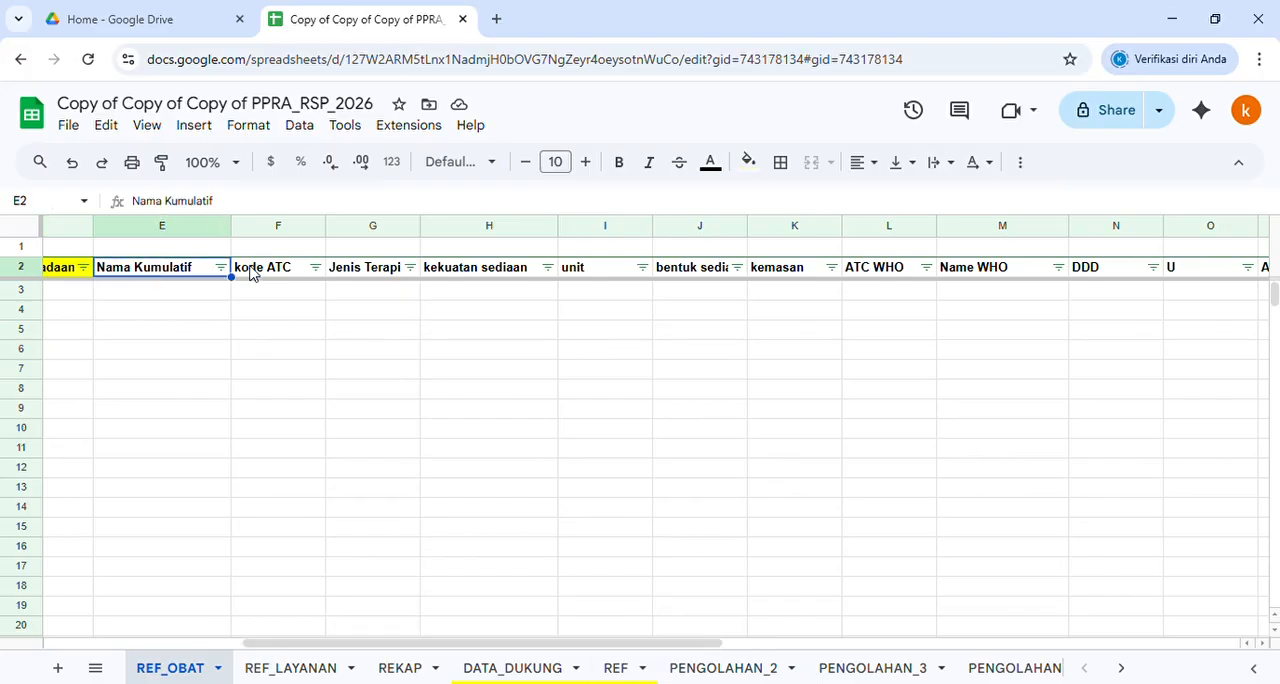
pyautogui.click(281, 275)
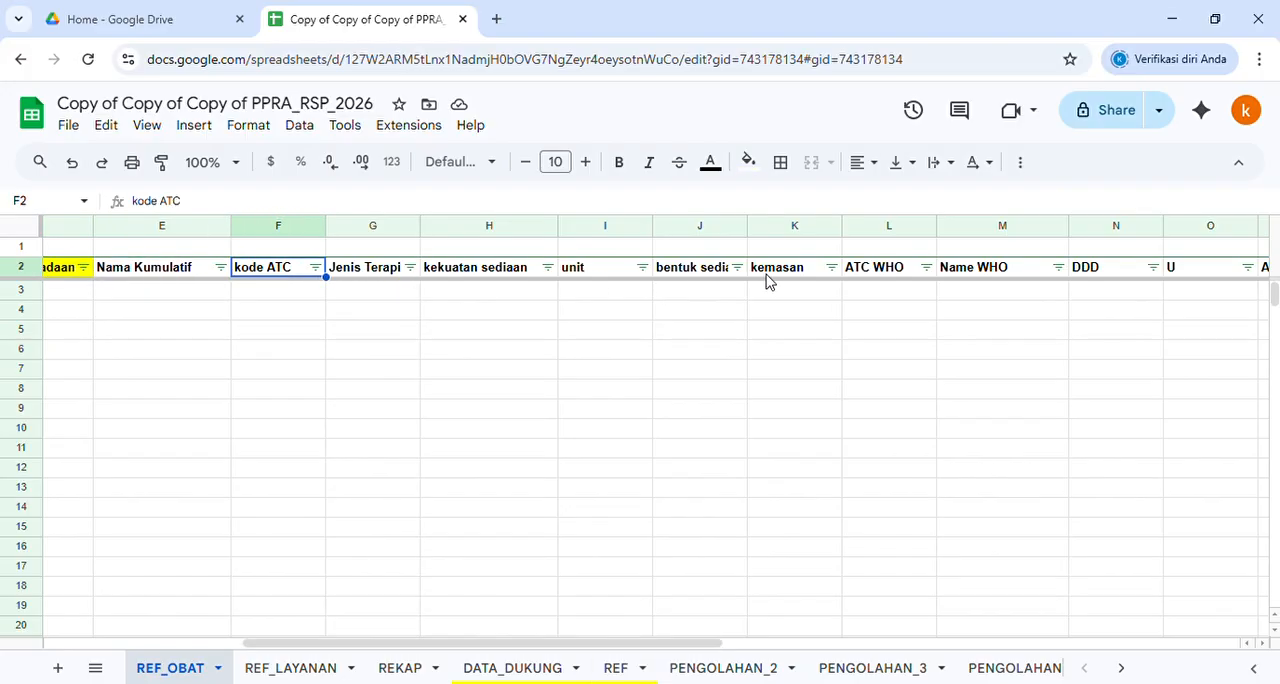
pyautogui.moveTo(1258, 226); pyautogui.dragTo(1190, 254)
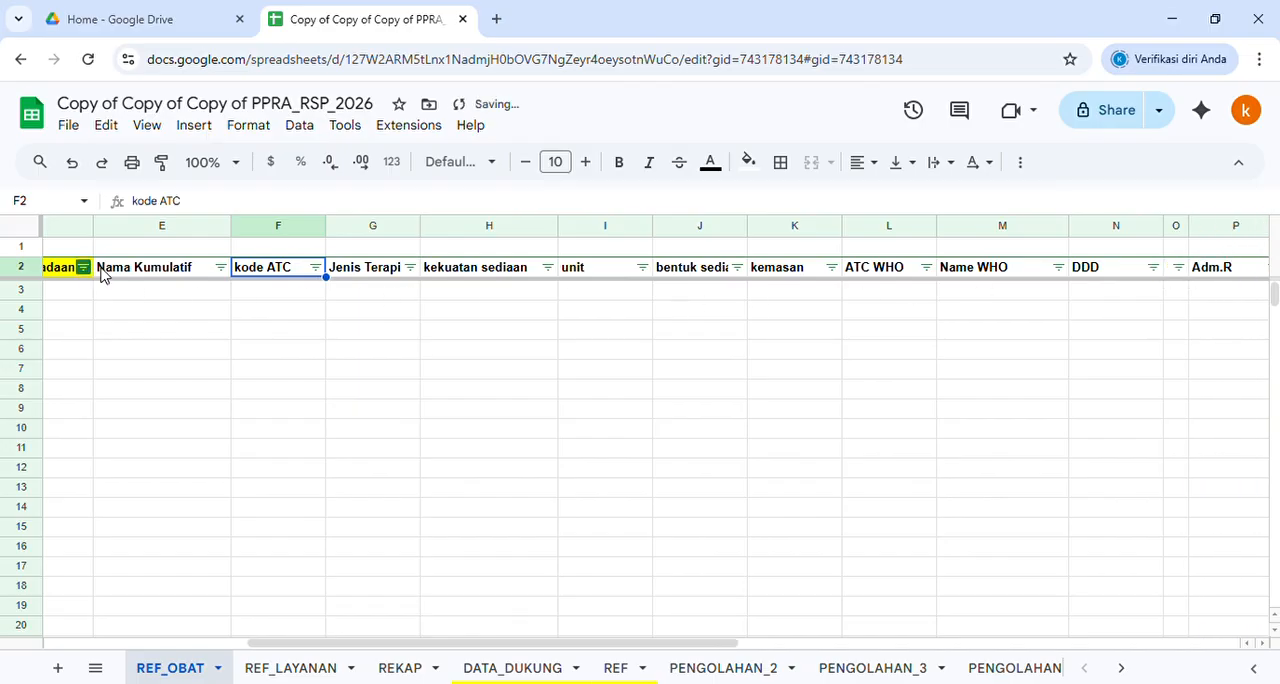
# Go through the headers from Nama Kumulatif to bentuk sediaan and widen column J to fit its header text
pyautogui.click(147, 272)
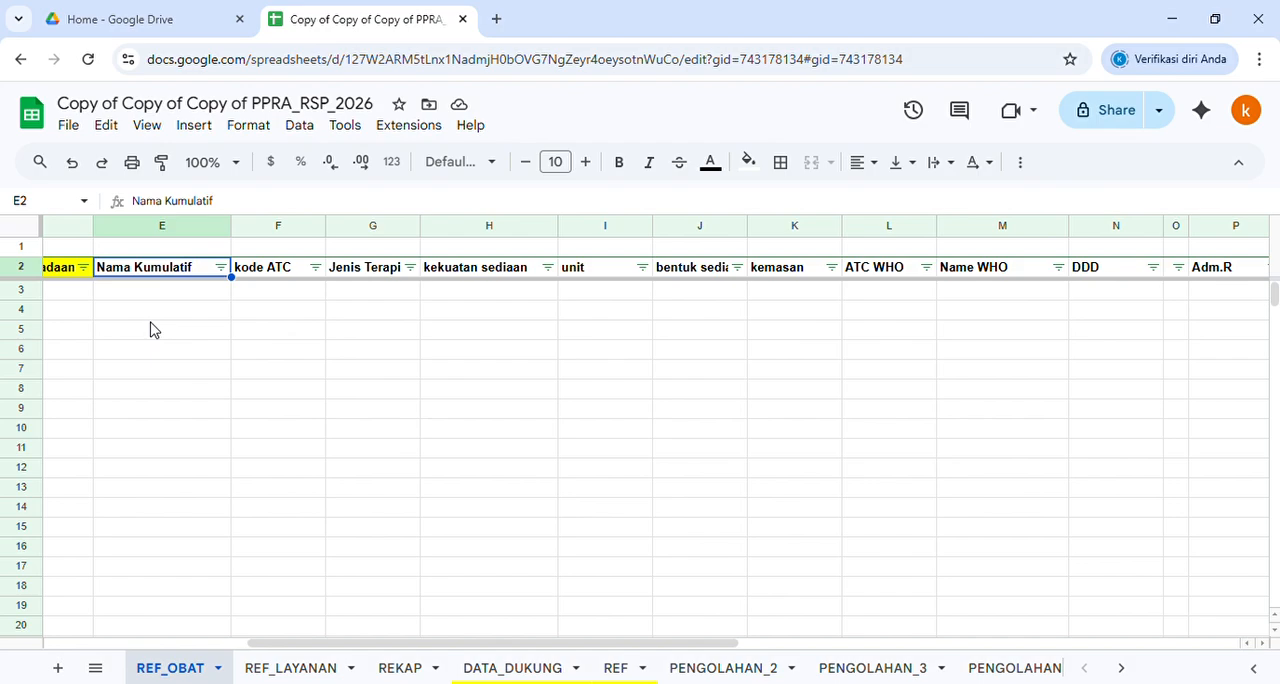
pyautogui.click(268, 274)
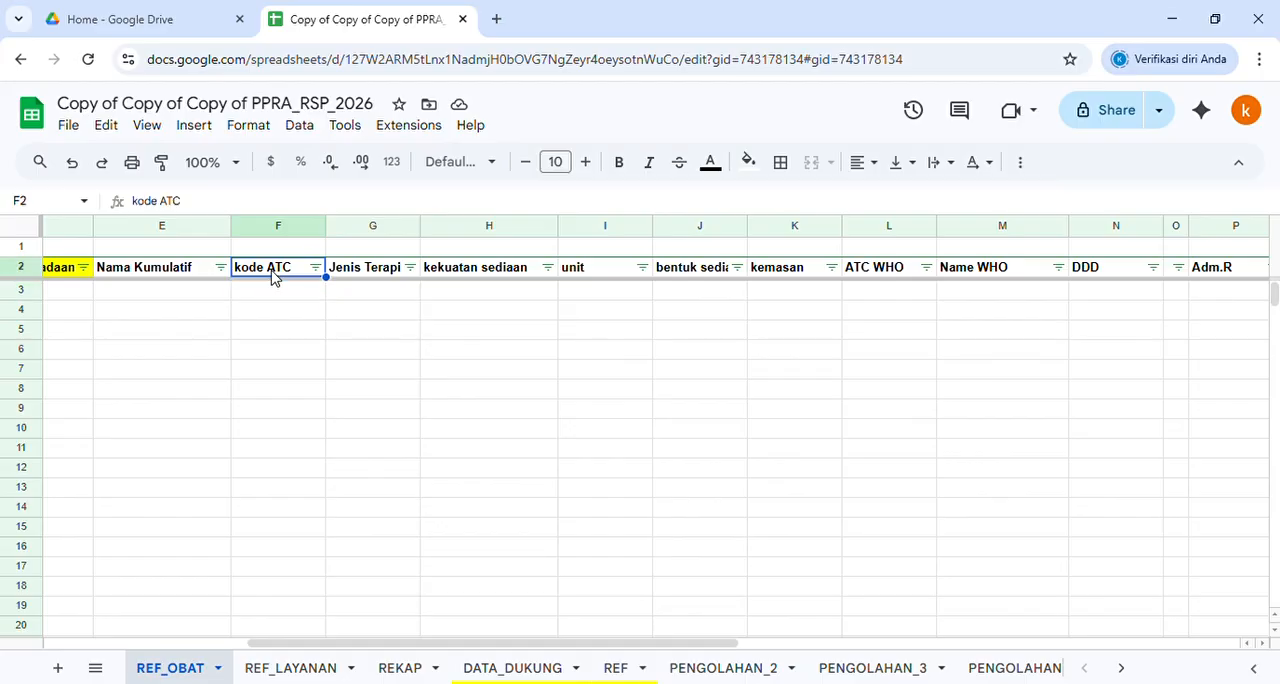
pyautogui.click(370, 268)
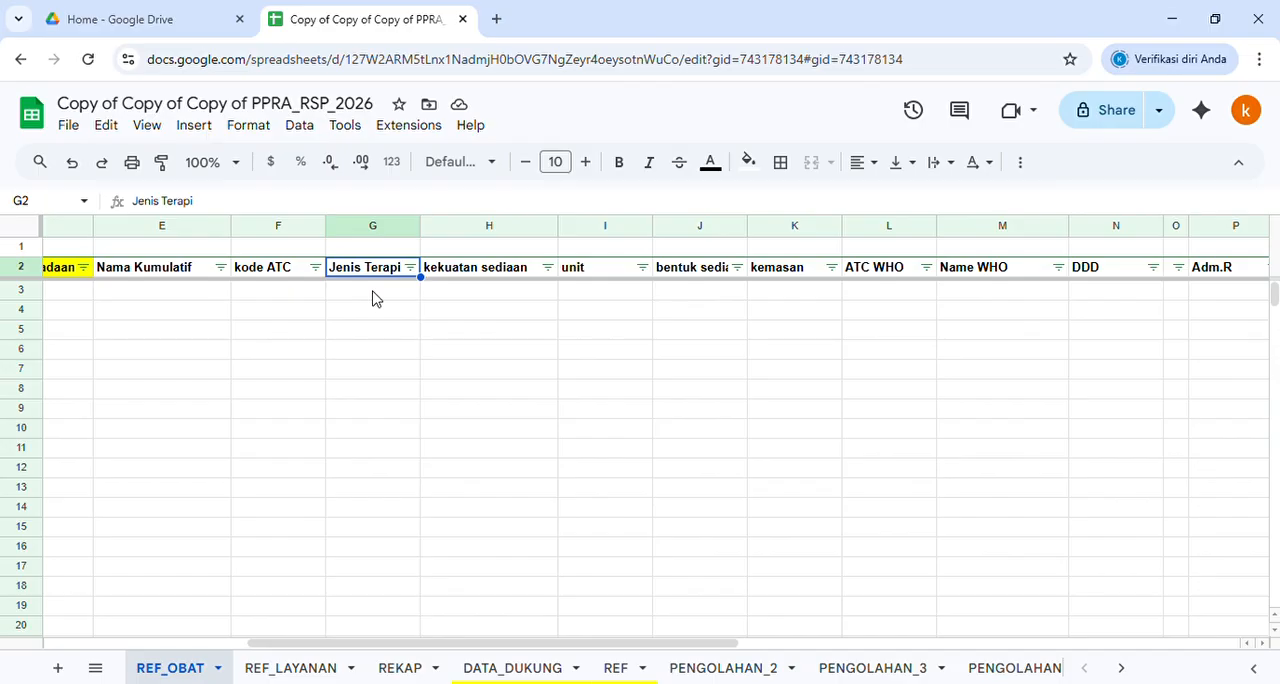
pyautogui.click(481, 277)
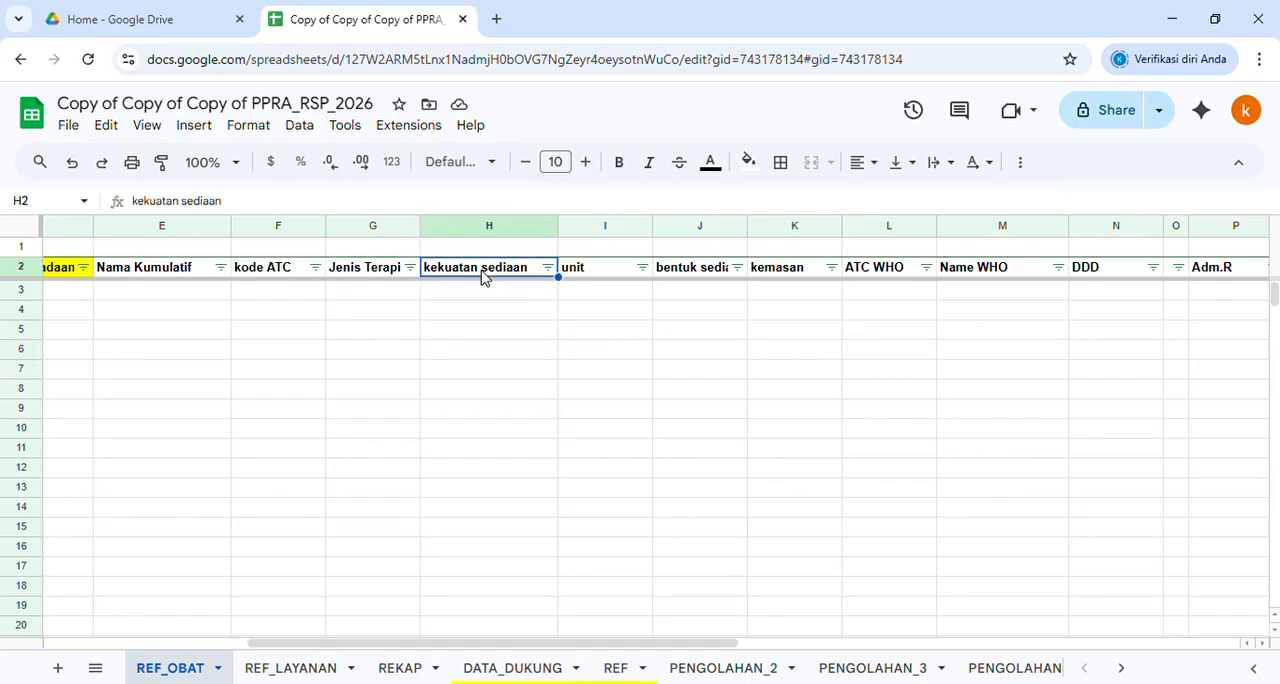
pyautogui.click(614, 277)
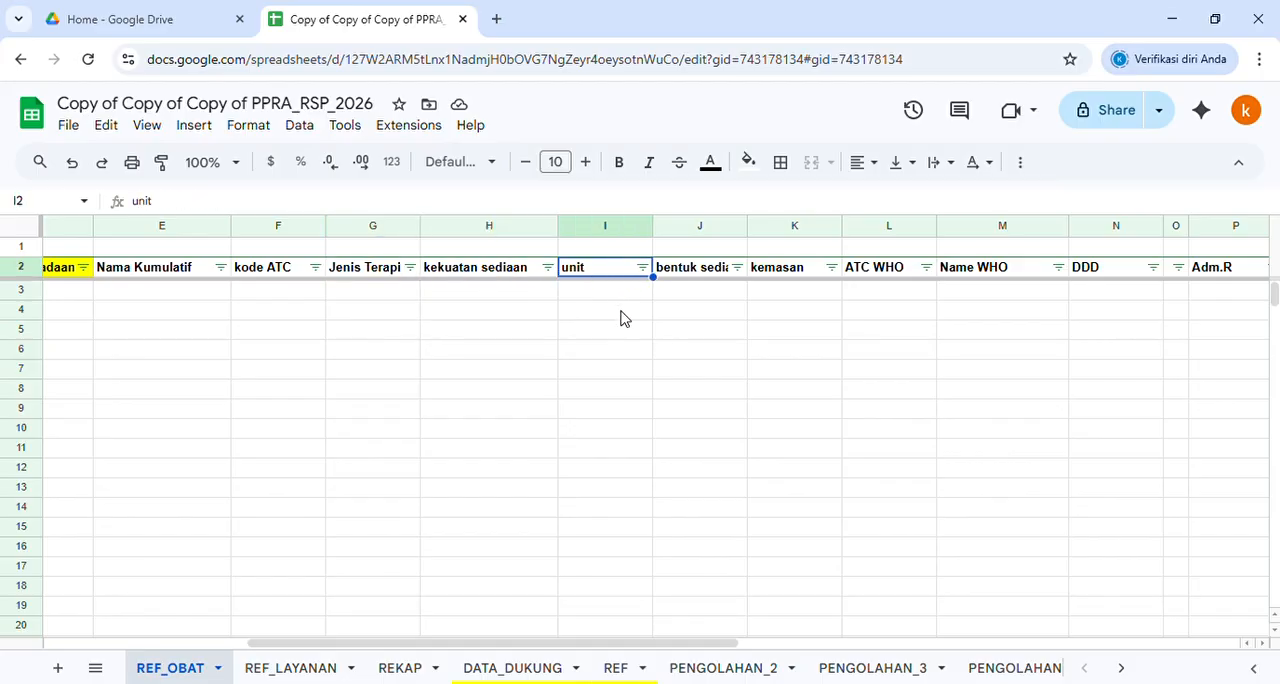
pyautogui.click(701, 272)
pyautogui.moveTo(753, 236); pyautogui.dragTo(769, 232)
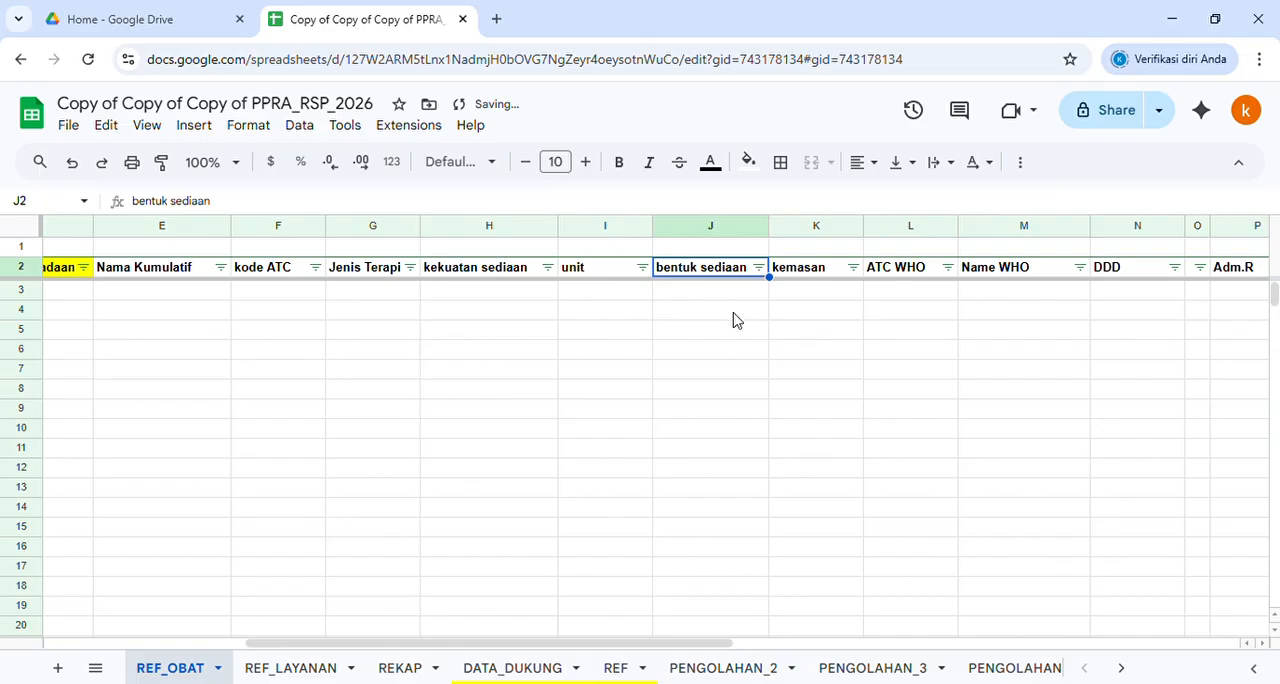
# Go through the kemasan to DDD columns, then narrow the DDD column and widen the U column to show its header
pyautogui.click(810, 278)
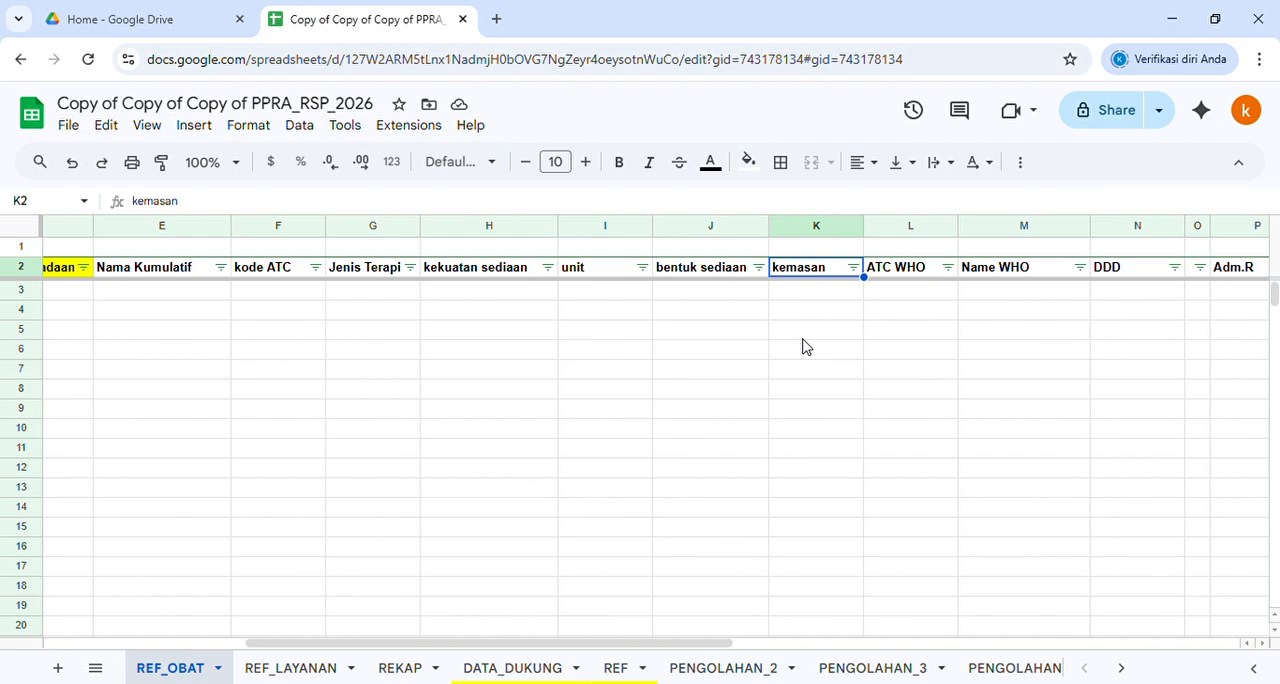
pyautogui.click(907, 270)
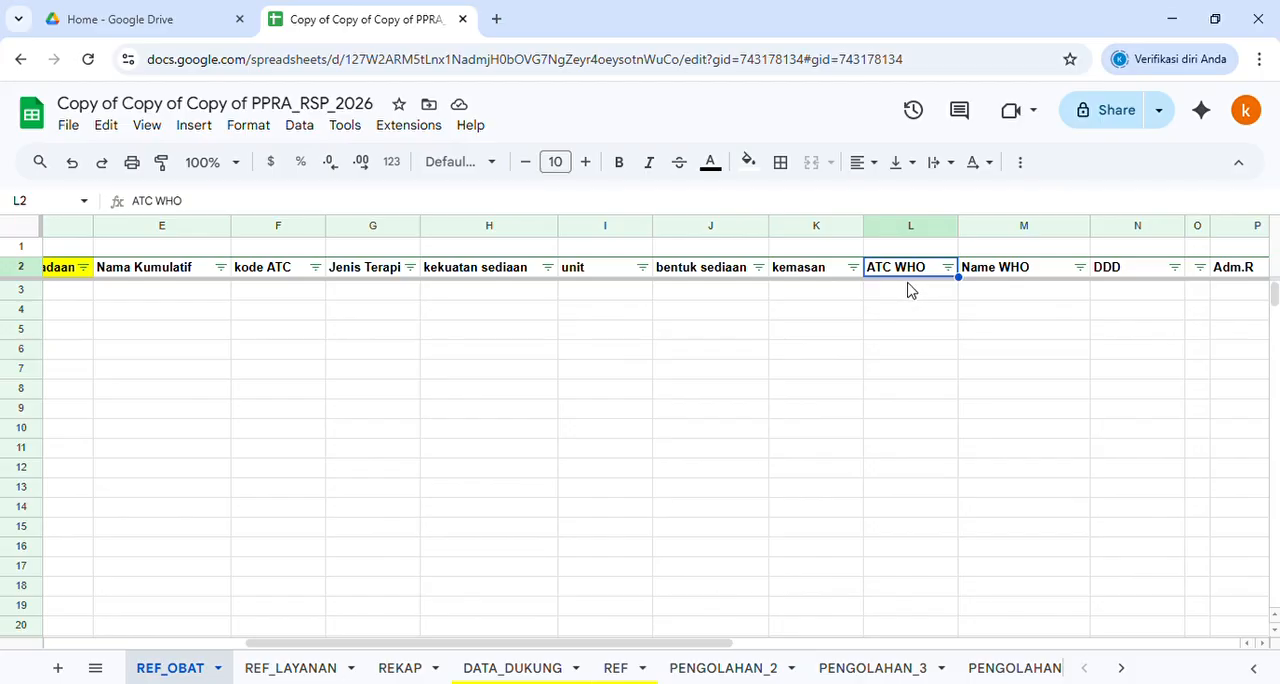
pyautogui.click(905, 226)
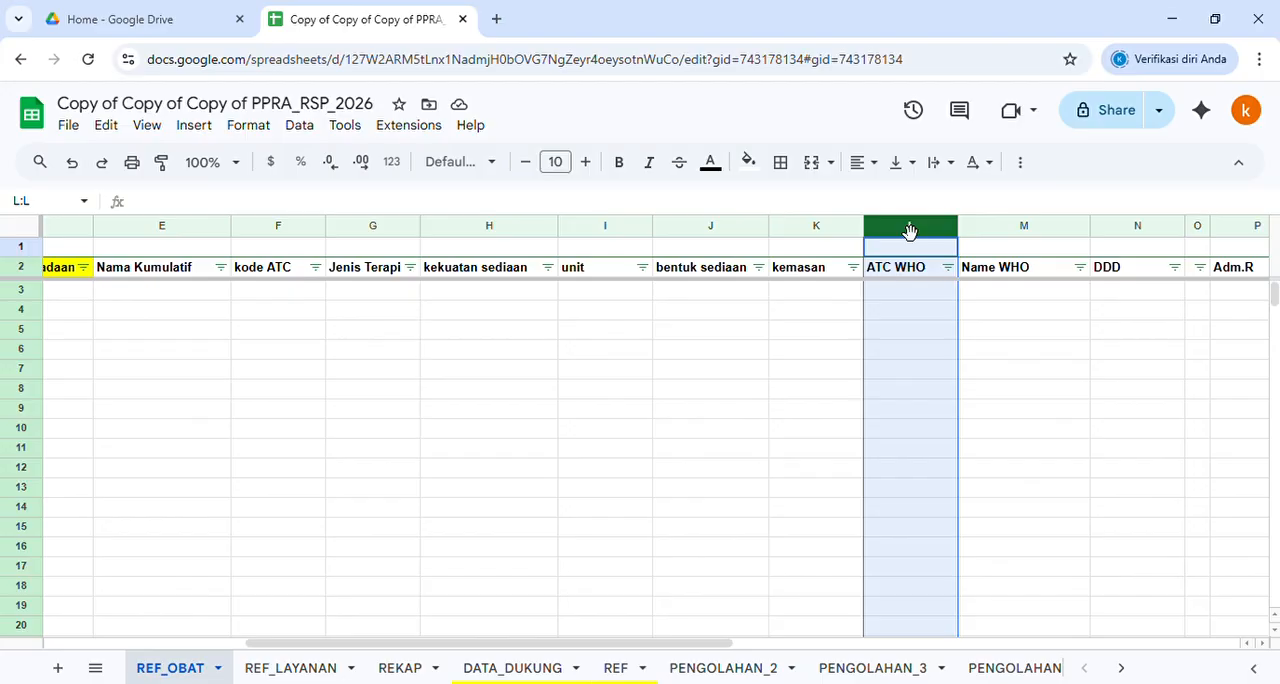
pyautogui.click(991, 290)
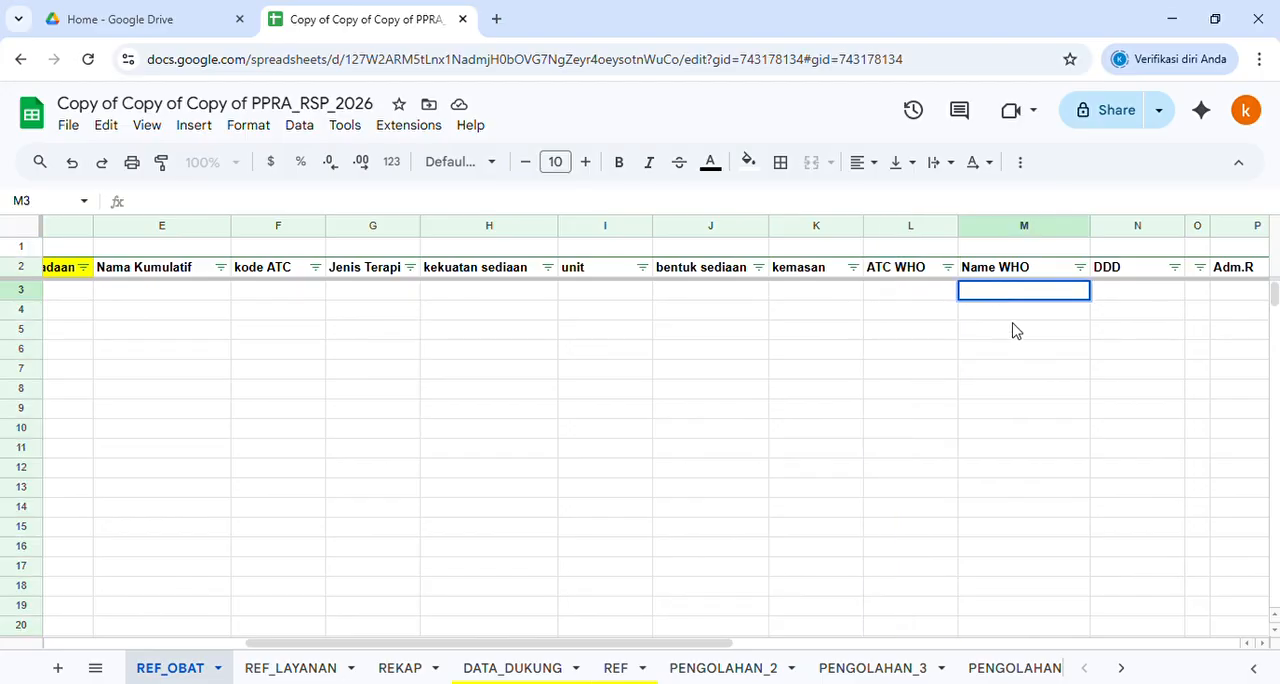
pyautogui.click(1012, 329)
pyautogui.click(1150, 291)
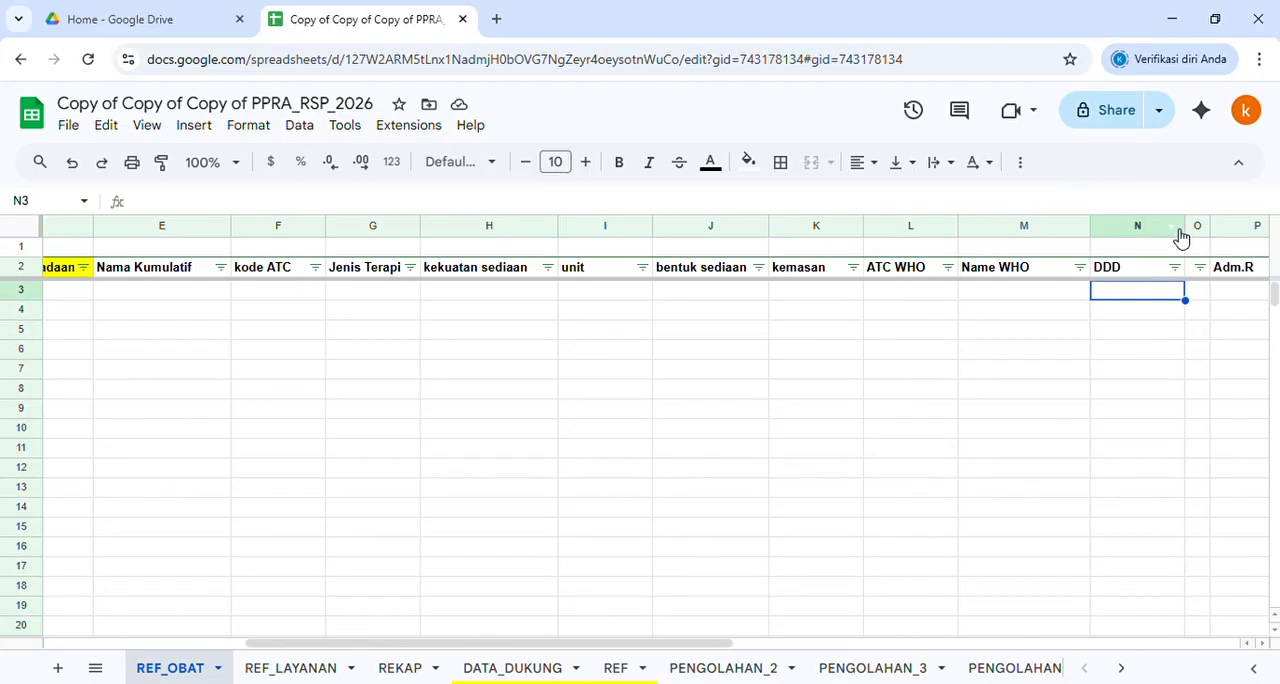
pyautogui.moveTo(1192, 228)
pyautogui.mouseDown()
pyautogui.moveTo(1138, 237)
pyautogui.moveTo(1208, 229)
pyautogui.mouseUp()
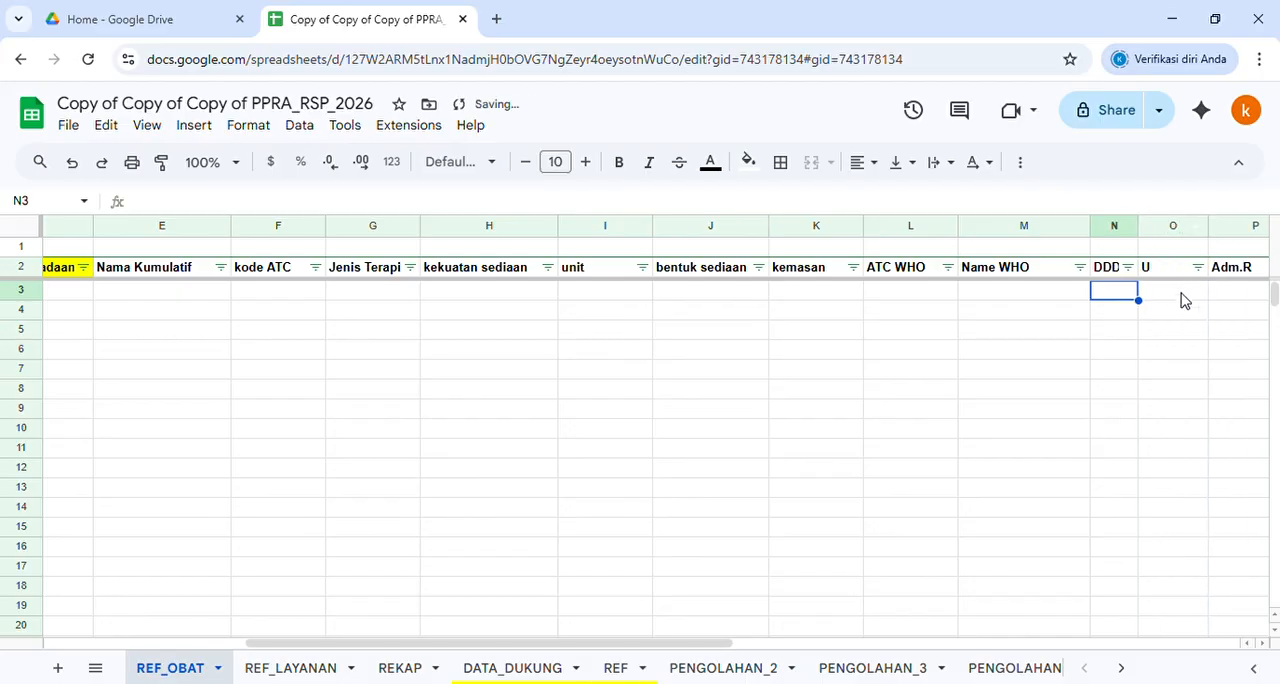
# Look over the U, Adm.R and Note columns, then return to column A and select it
pyautogui.click(1180, 300)
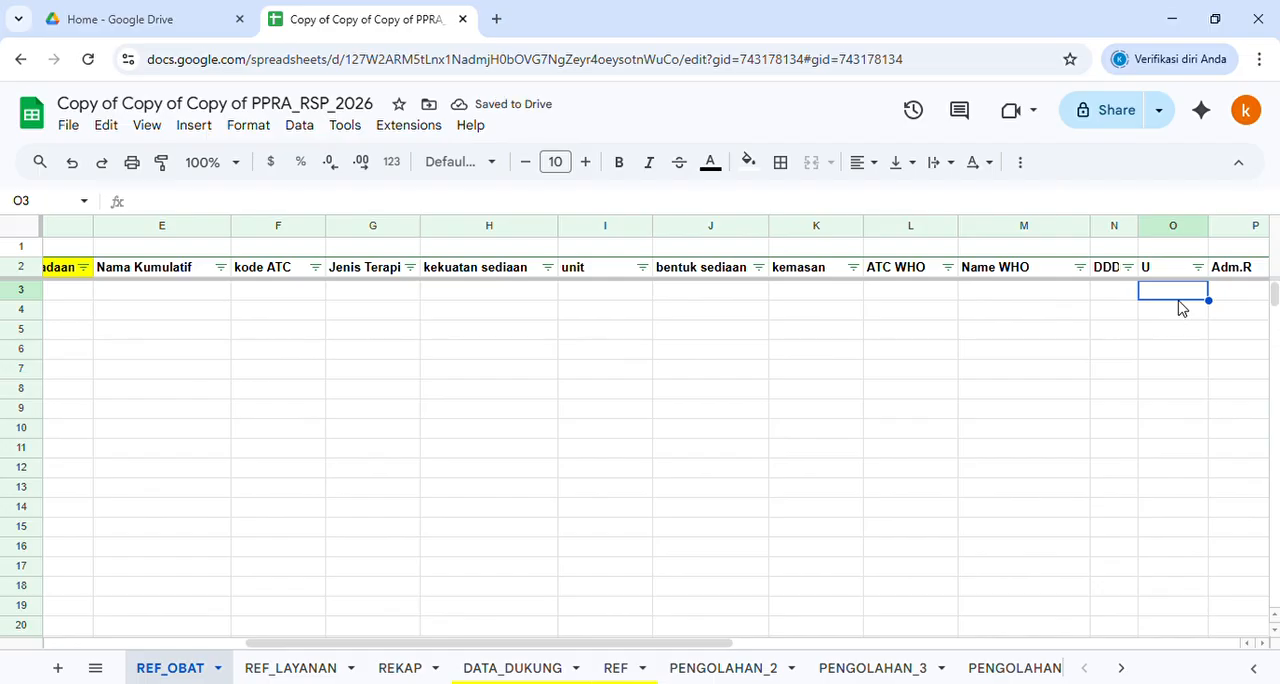
pyautogui.press('Right')
pyautogui.press('Right')
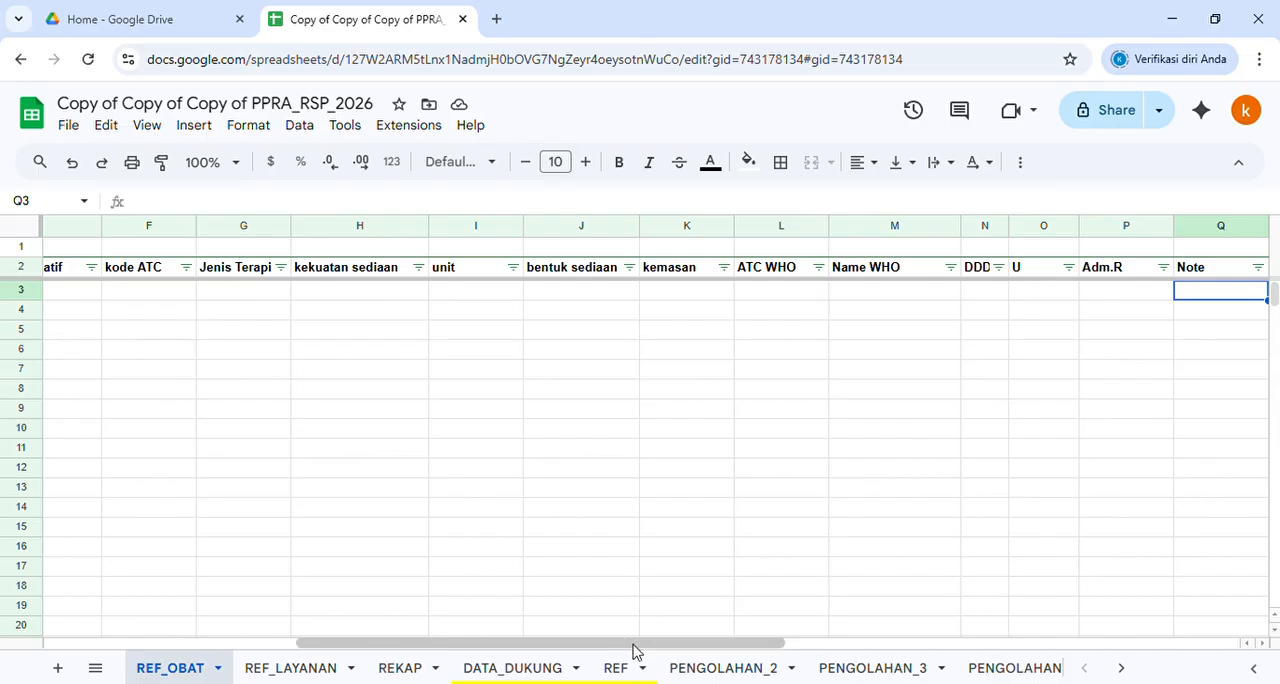
pyautogui.moveTo(634, 645); pyautogui.dragTo(372, 664)
pyautogui.click(233, 396)
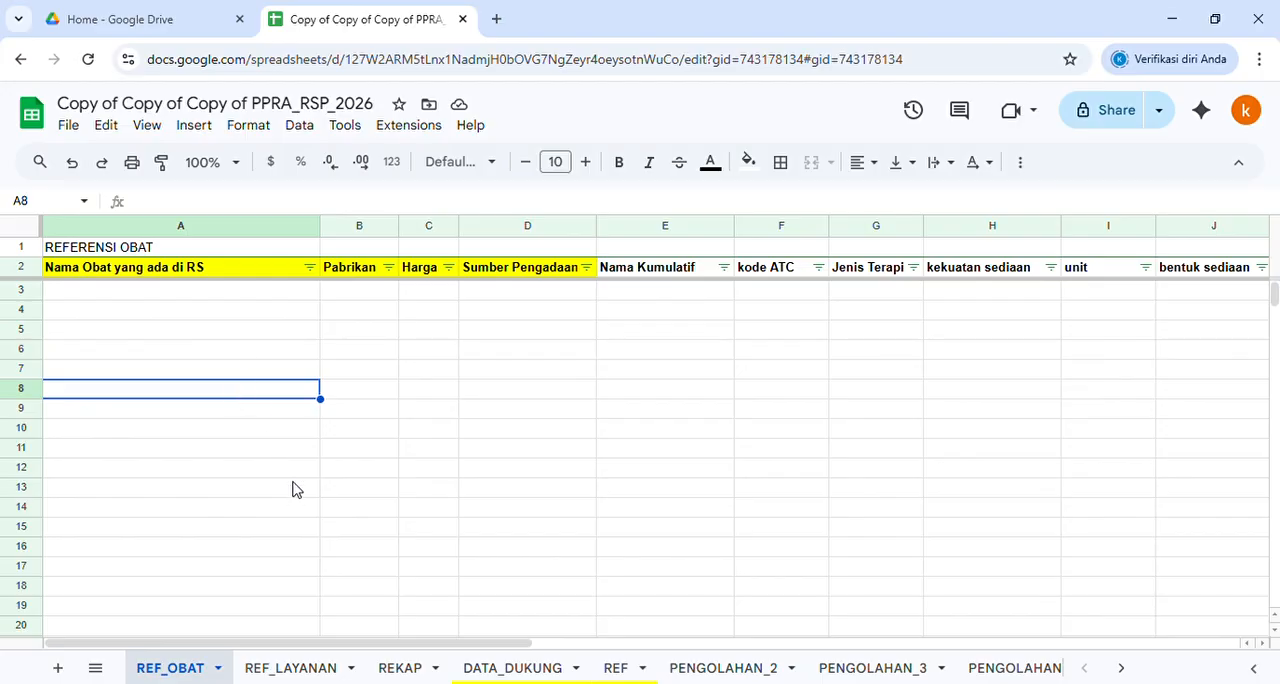
pyautogui.click(229, 226)
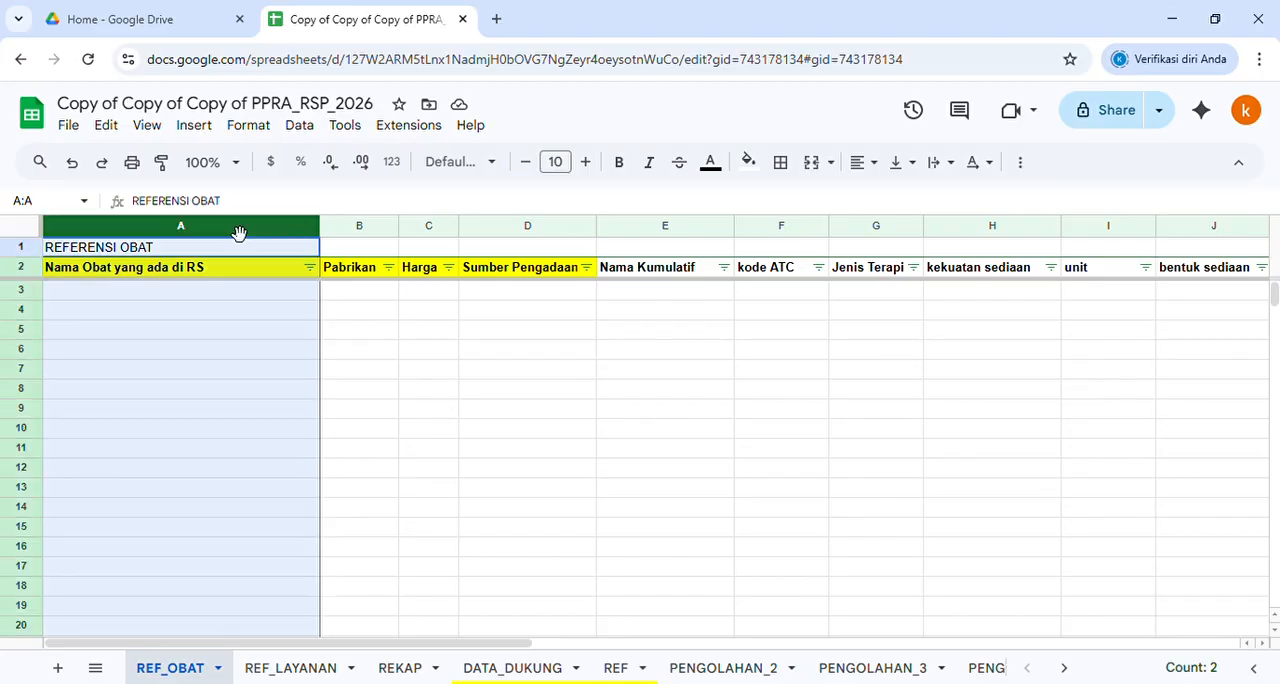
# On the REF_LAYANAN sheet, make the two header cells A2:B2 bold
pyautogui.click(305, 667)
pyautogui.moveTo(57, 270); pyautogui.dragTo(380, 275)
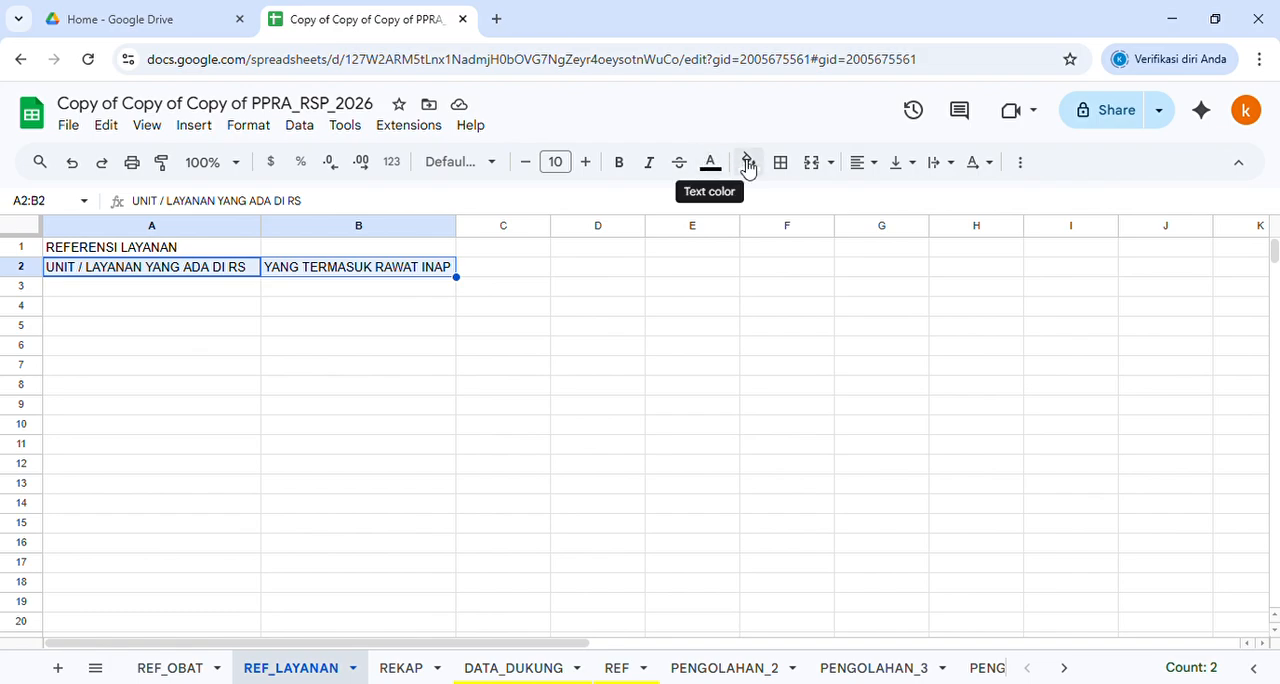
pyautogui.click(619, 162)
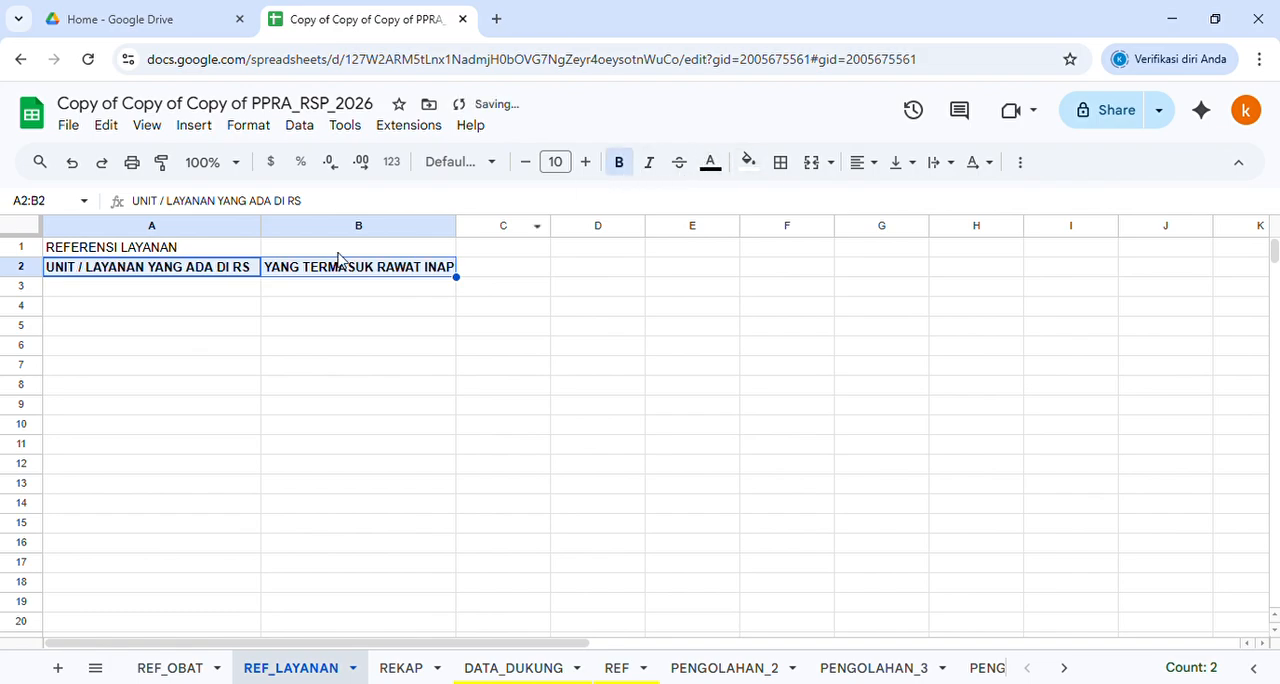
pyautogui.click(214, 290)
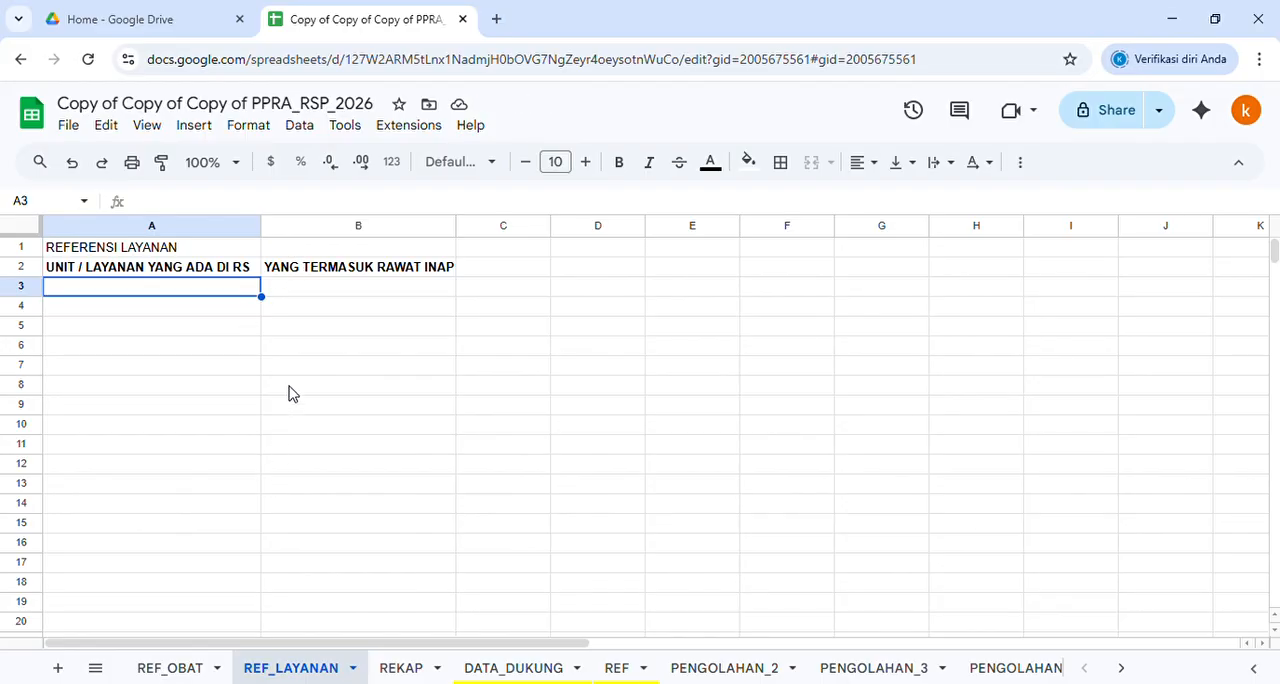
# Examine the REKAP sheet's data collection table, including the Waktu Admisi, No RM and Unit / Layanan columns and the patient rows
pyautogui.click(405, 668)
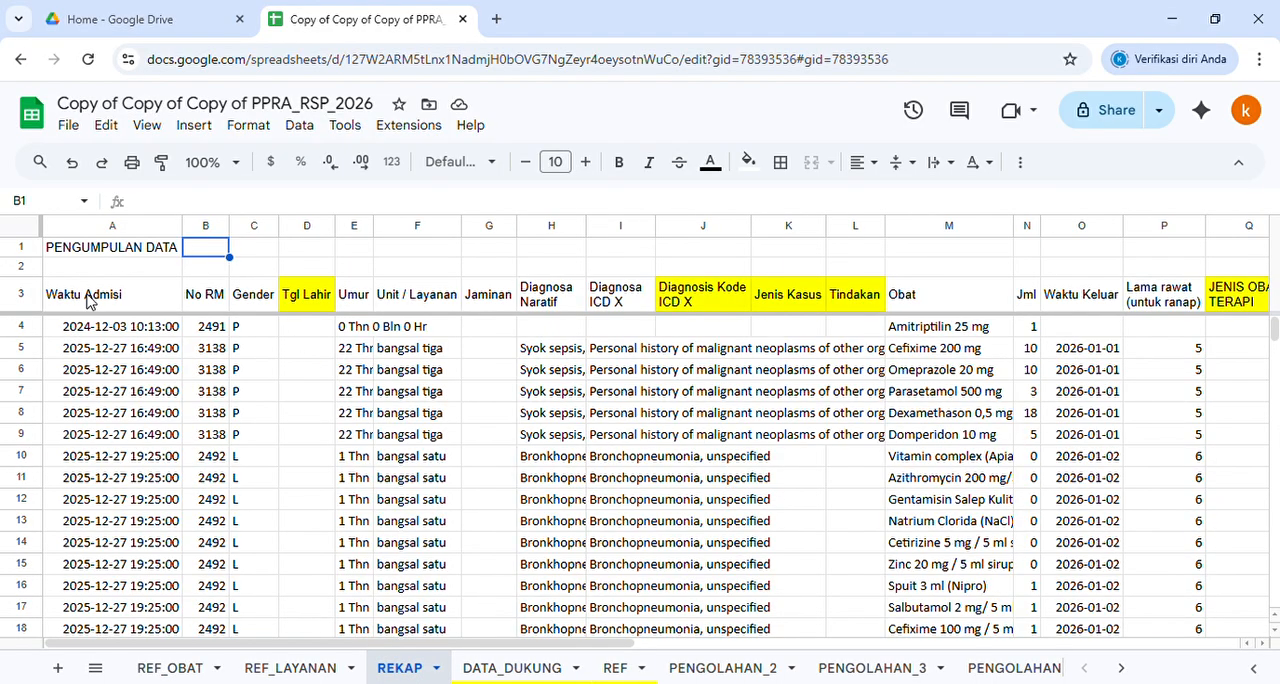
pyautogui.click(88, 302)
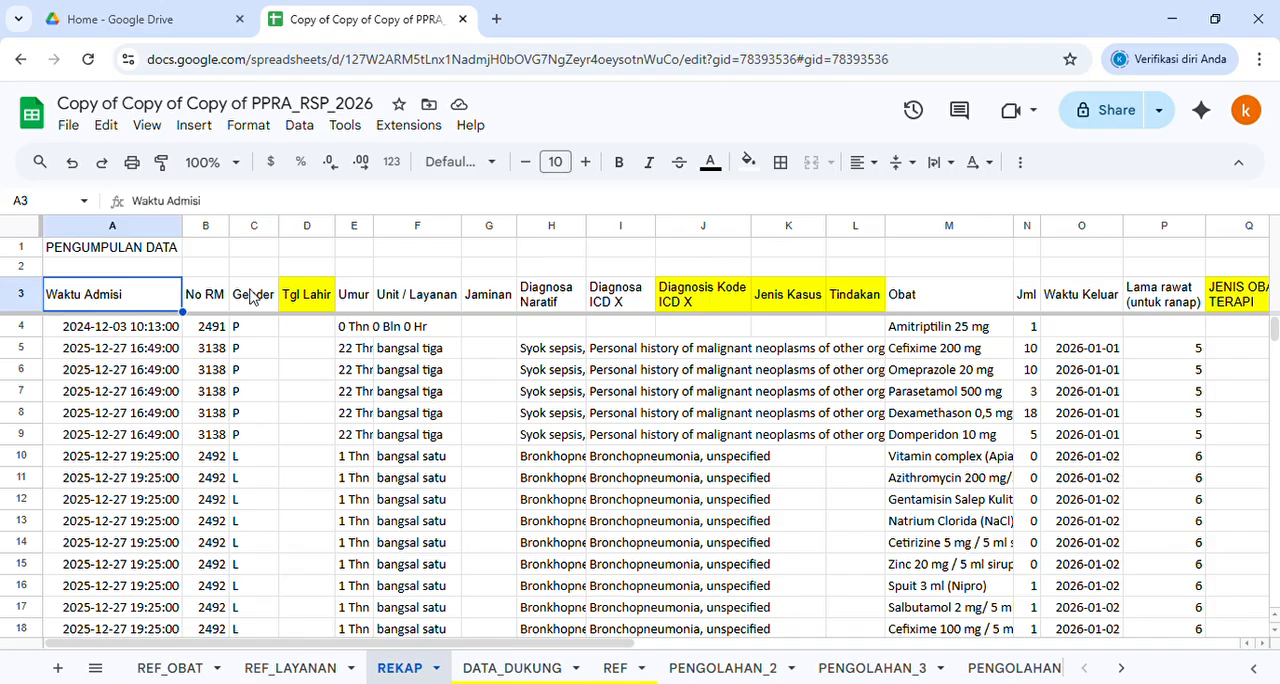
pyautogui.click(201, 228)
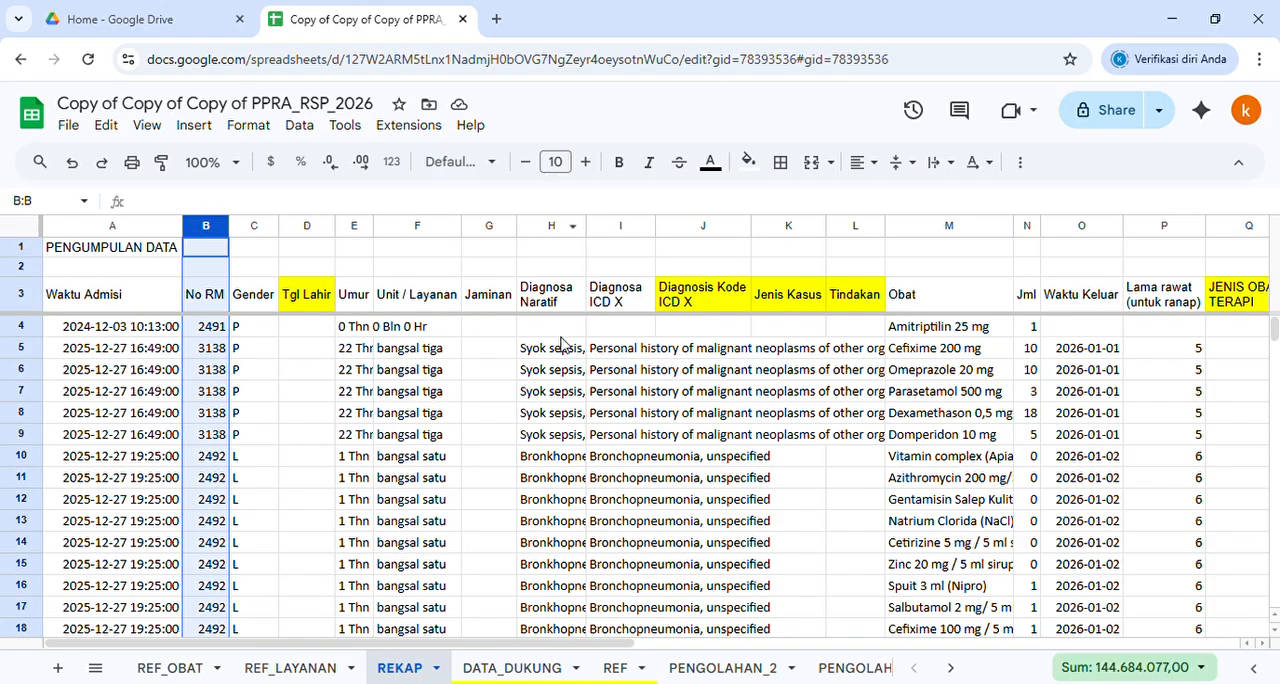
pyautogui.click(435, 356)
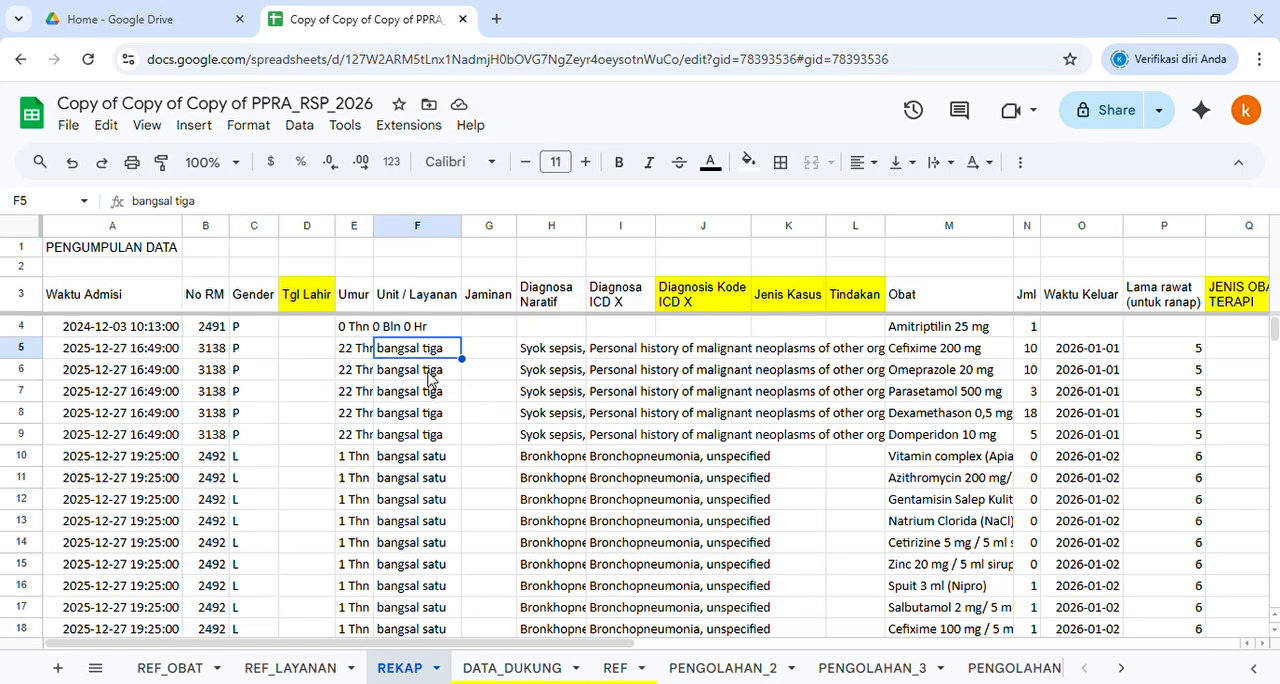
pyautogui.scroll(-3, 427, 385)
pyautogui.scroll(-3, 427, 385)
pyautogui.scroll(6, 438, 457)
pyautogui.click(77, 303)
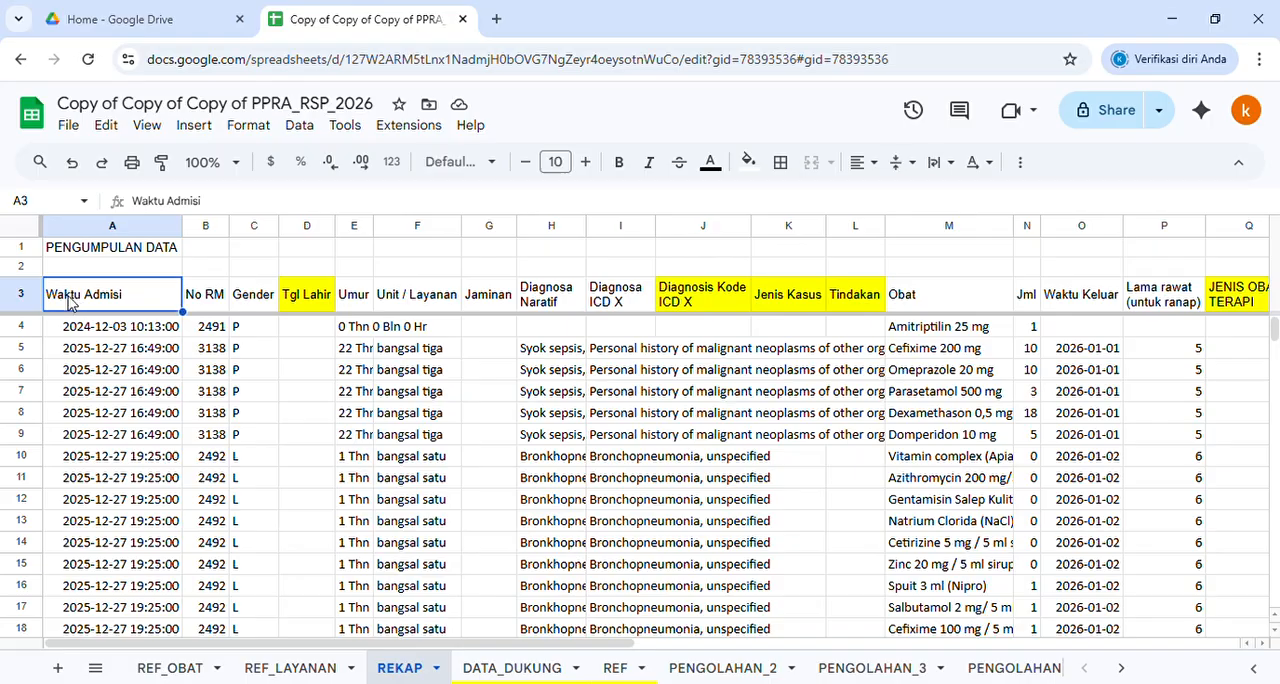
# Look over the No RM, Gender and Tgl Lahir columns on the REKAP sheet
pyautogui.click(212, 298)
pyautogui.click(258, 303)
pyautogui.click(308, 303)
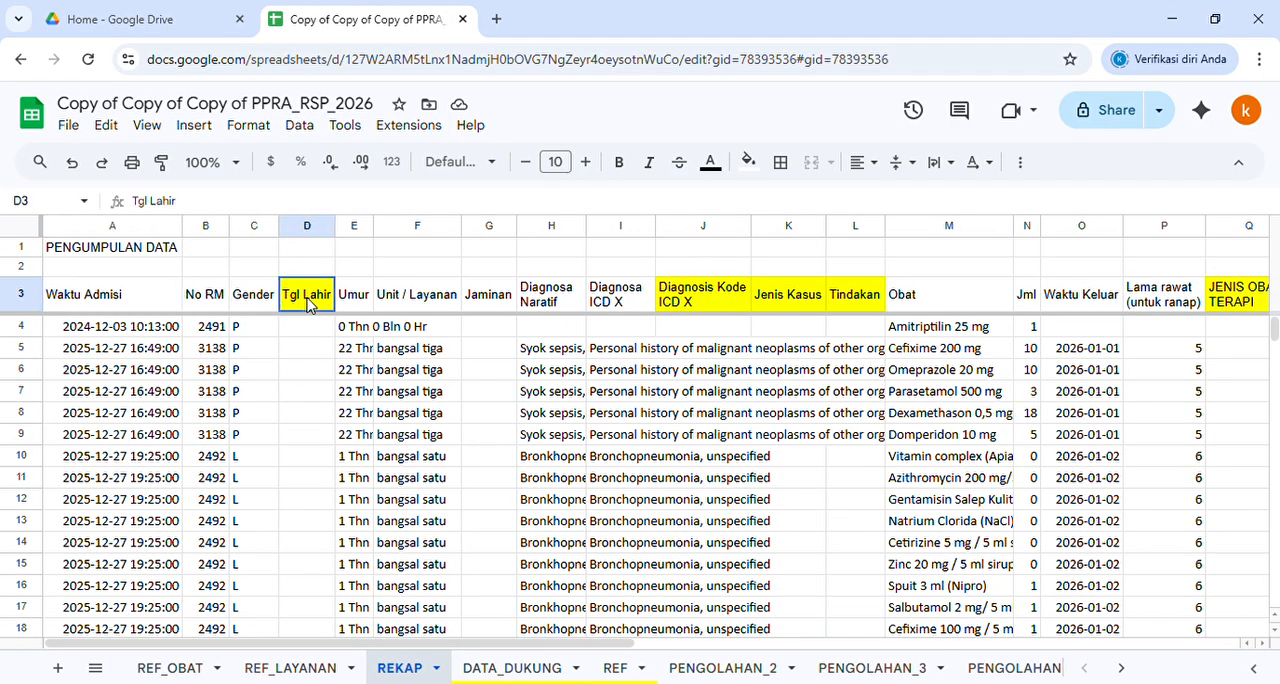
pyautogui.scroll(-3, 303, 366)
pyautogui.scroll(3, 303, 368)
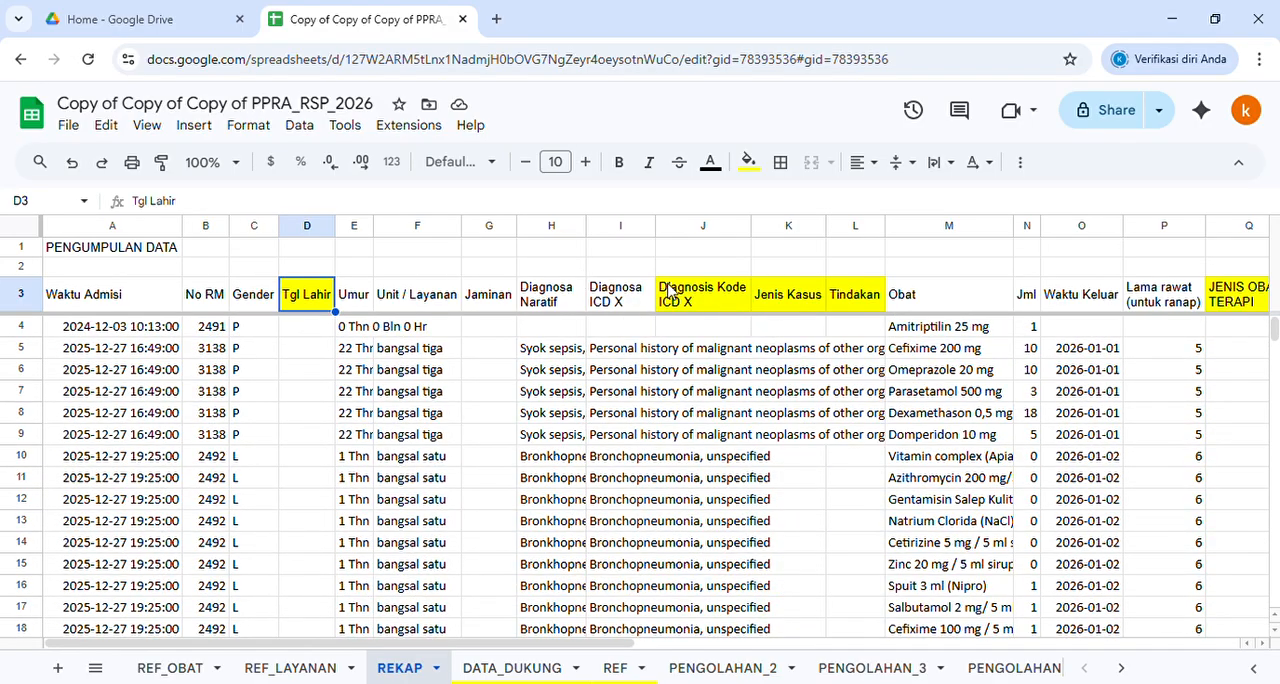
# On the DATA_DUKUNG sheet, fill the Tgl Lahir header cell D3 with yellow
pyautogui.click(515, 668)
pyautogui.click(397, 291)
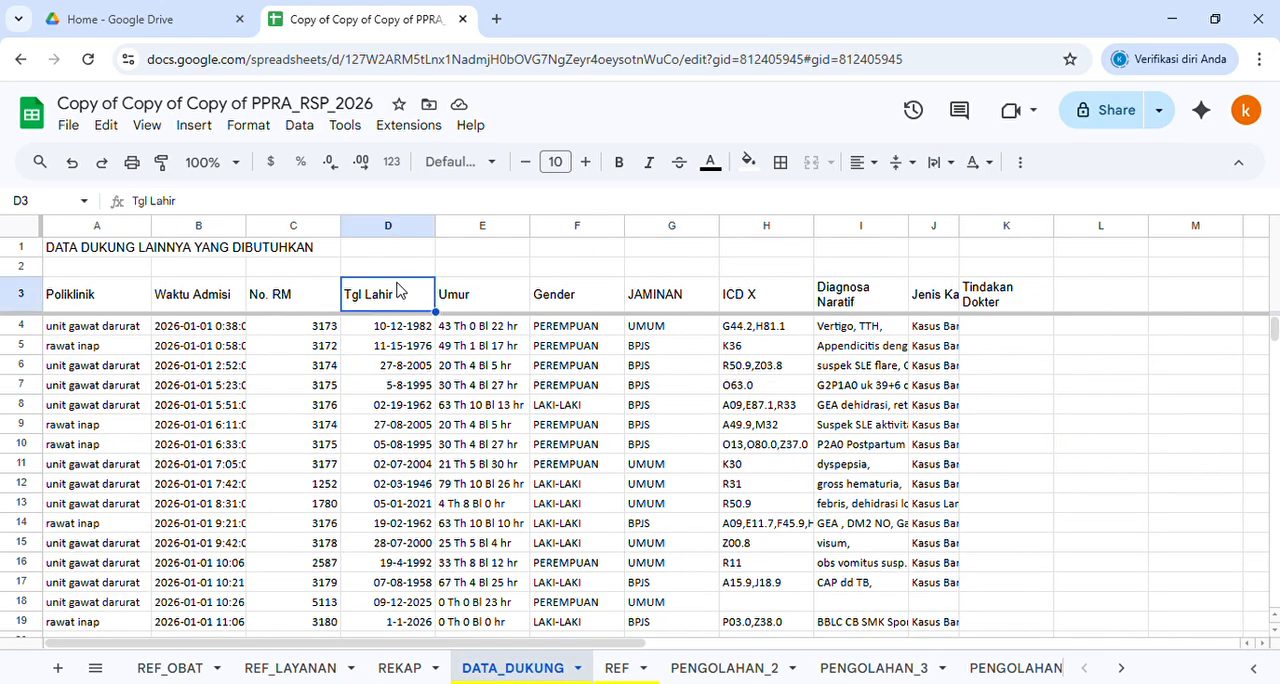
pyautogui.click(748, 162)
pyautogui.click(823, 257)
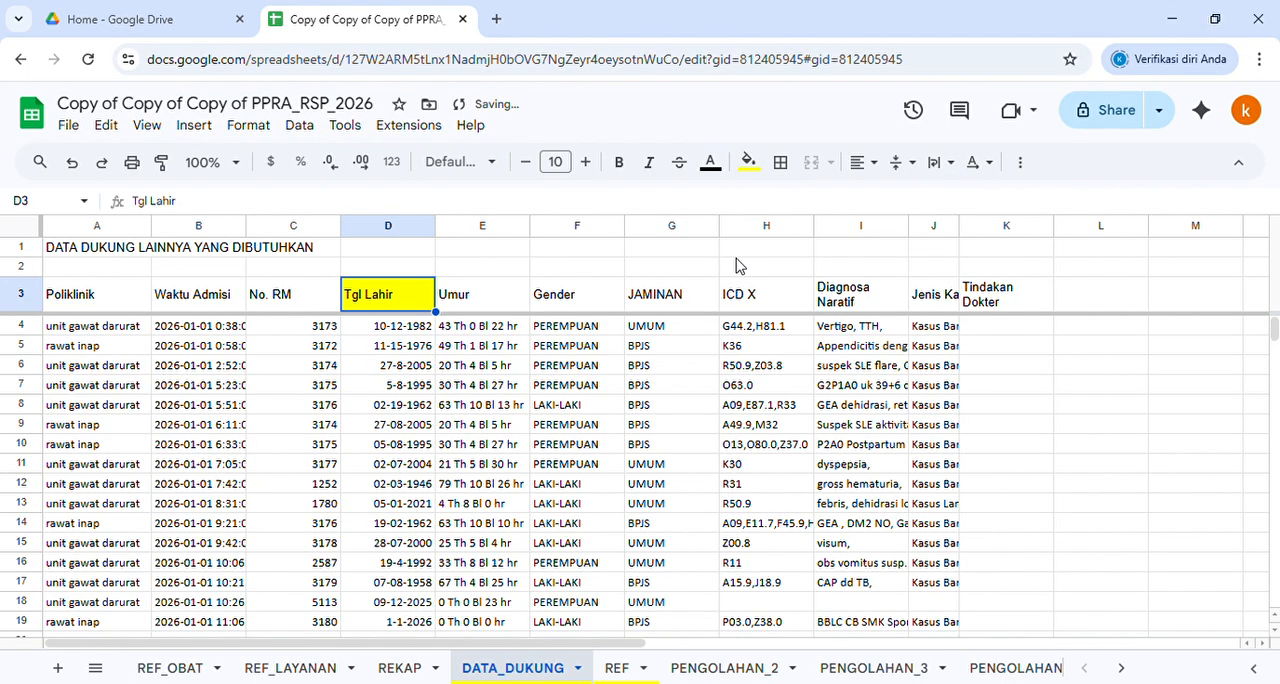
pyautogui.click(392, 388)
# Back on the REKAP sheet, review the Umur and Unit / Layanan columns and slightly widen the Unit / Layanan column
pyautogui.click(400, 668)
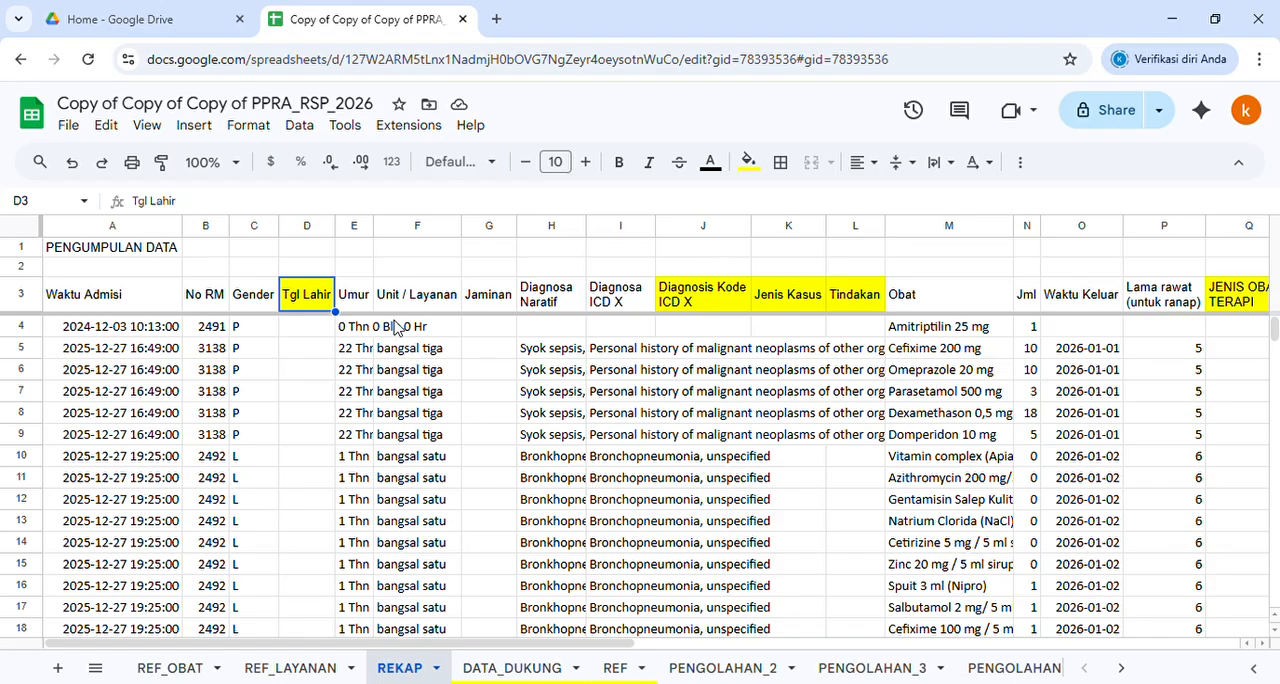
pyautogui.click(354, 307)
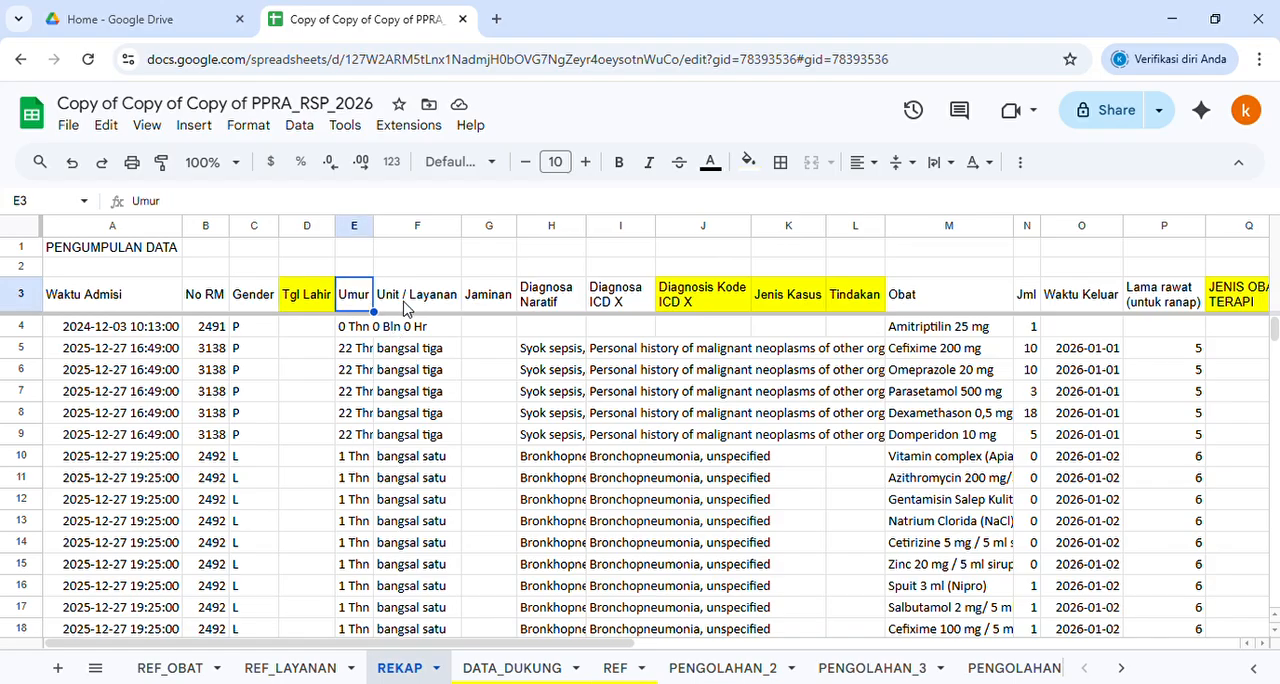
pyautogui.click(410, 307)
pyautogui.scroll(-8, 409, 402)
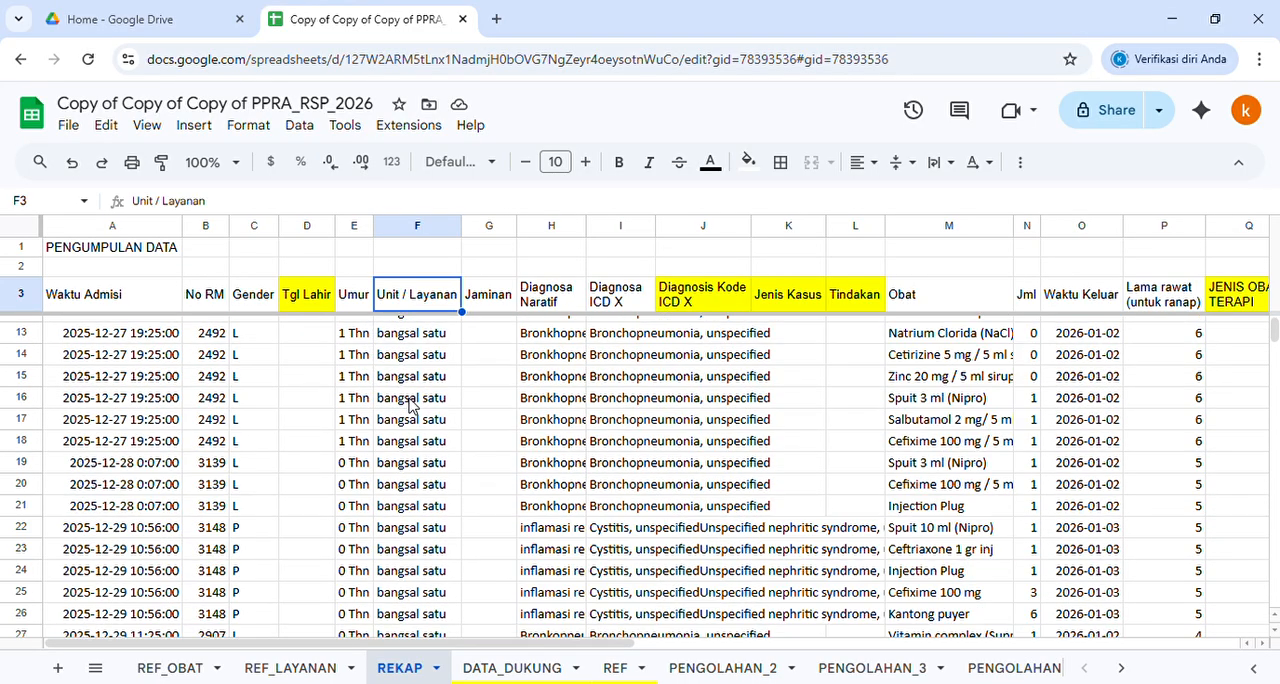
pyautogui.scroll(-5, 421, 470)
pyautogui.scroll(5, 421, 462)
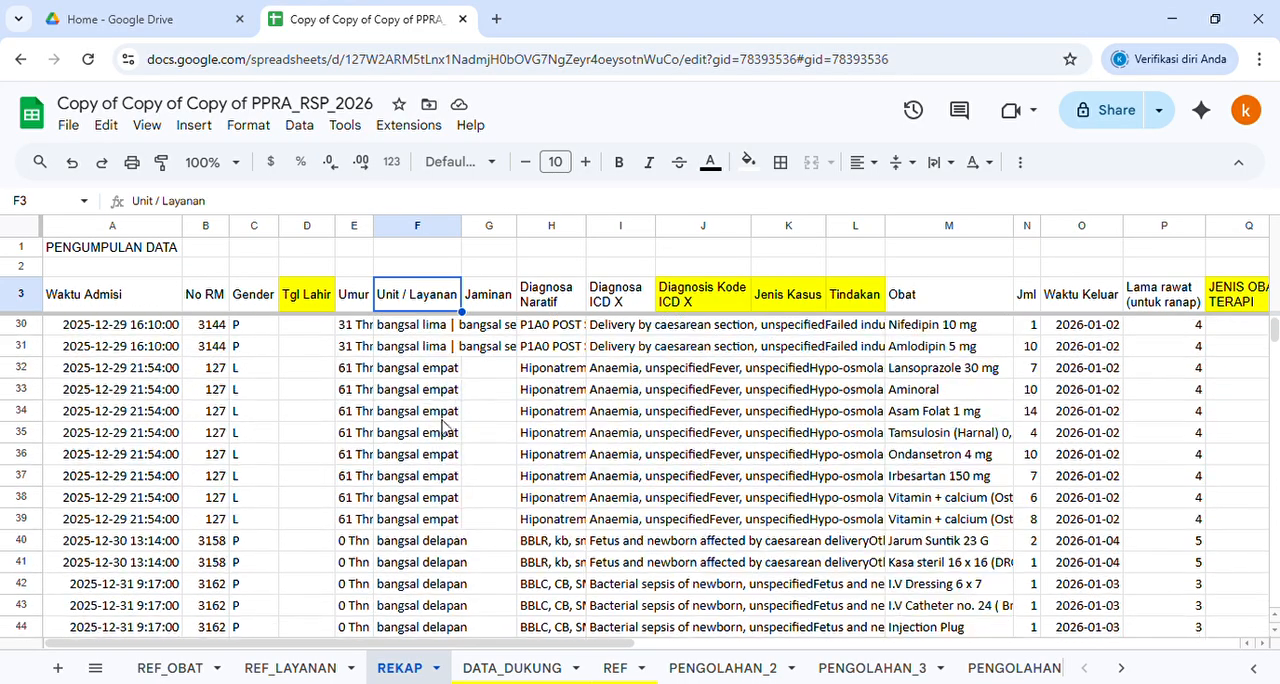
pyautogui.moveTo(462, 230)
pyautogui.mouseDown()
pyautogui.moveTo(517, 229)
pyautogui.moveTo(483, 240)
pyautogui.mouseUp()
# Go through the Jaminan, Diagnosa Naratif, Diagnosa ICD X, Diagnosis Kode ICD X, Jenis Kasus and Tindakan columns
pyautogui.click(515, 302)
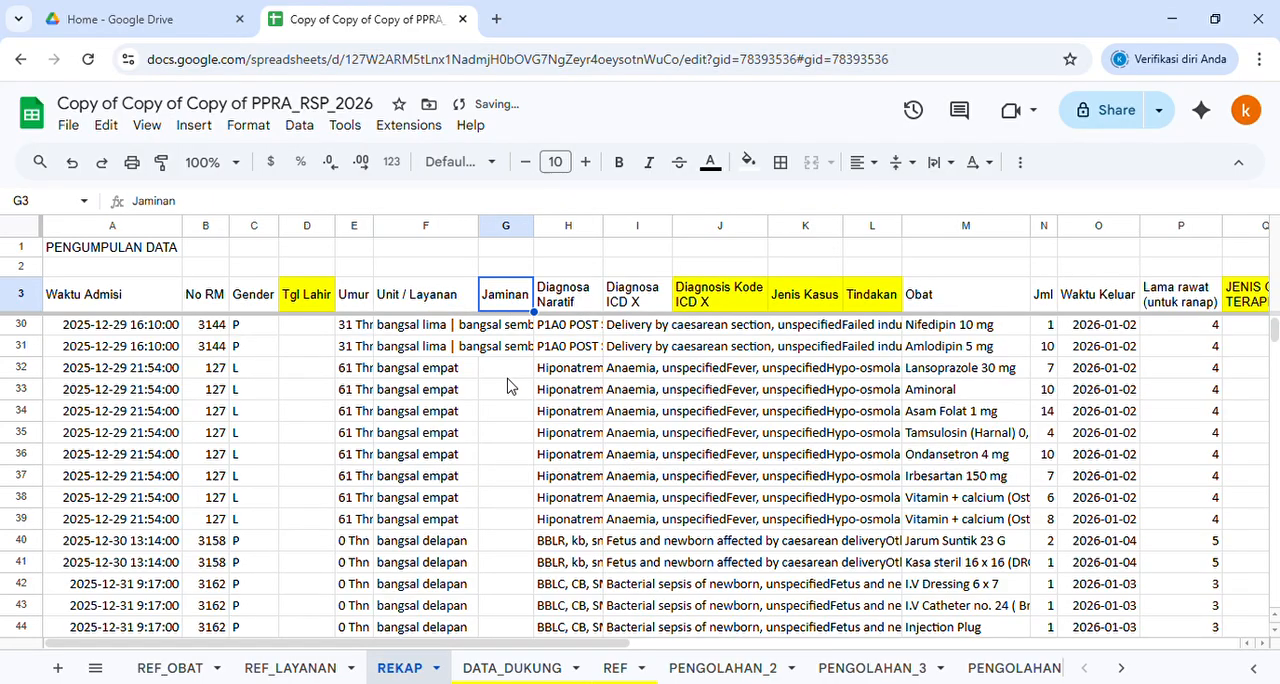
pyautogui.scroll(-1, 497, 420)
pyautogui.scroll(3, 497, 420)
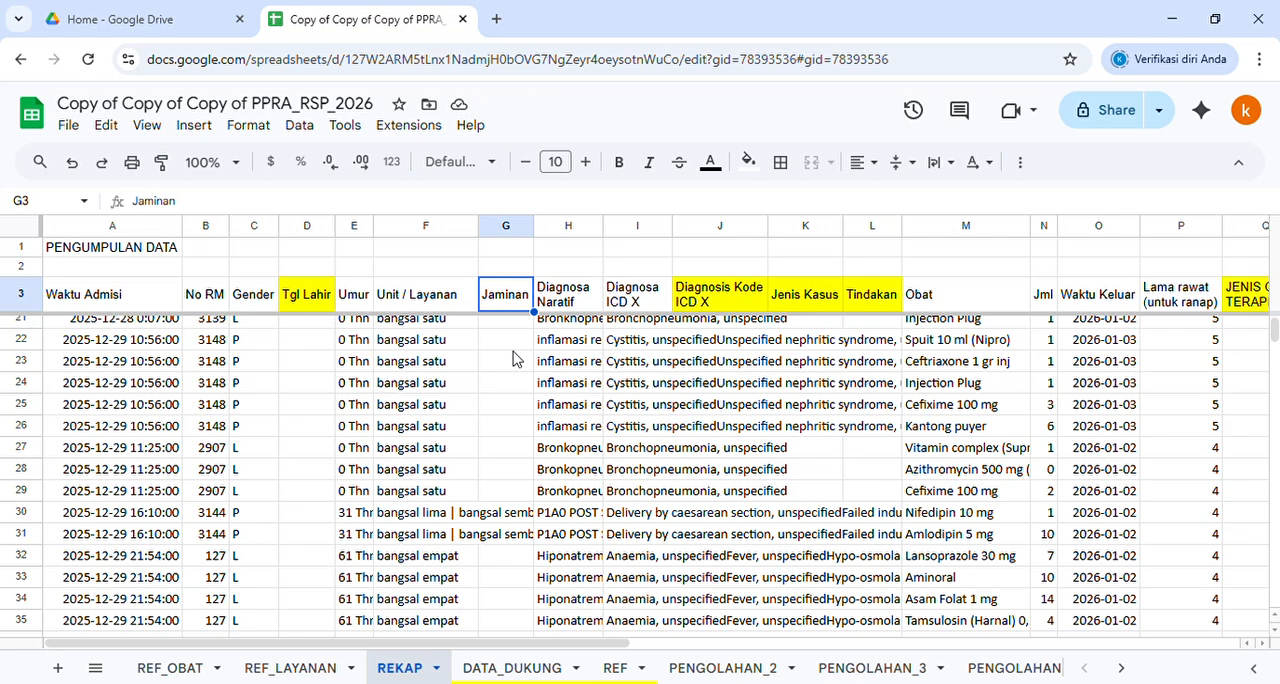
pyautogui.click(591, 298)
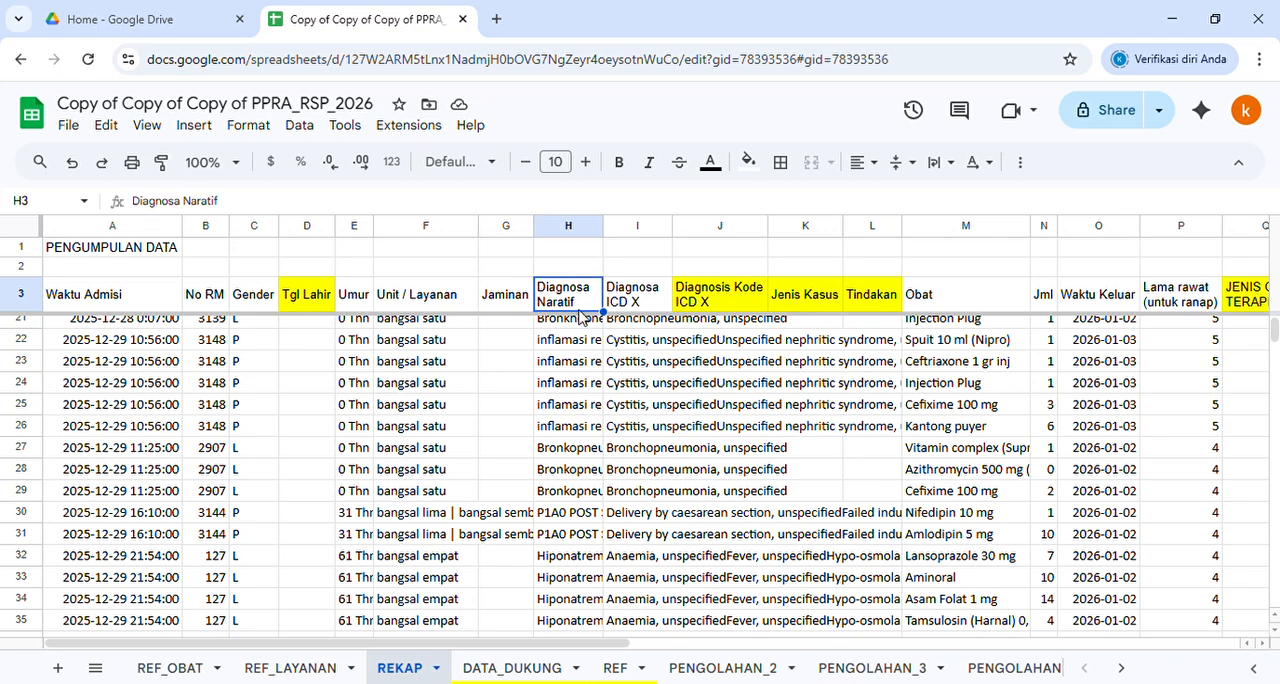
pyautogui.scroll(-2, 600, 330)
pyautogui.click(652, 301)
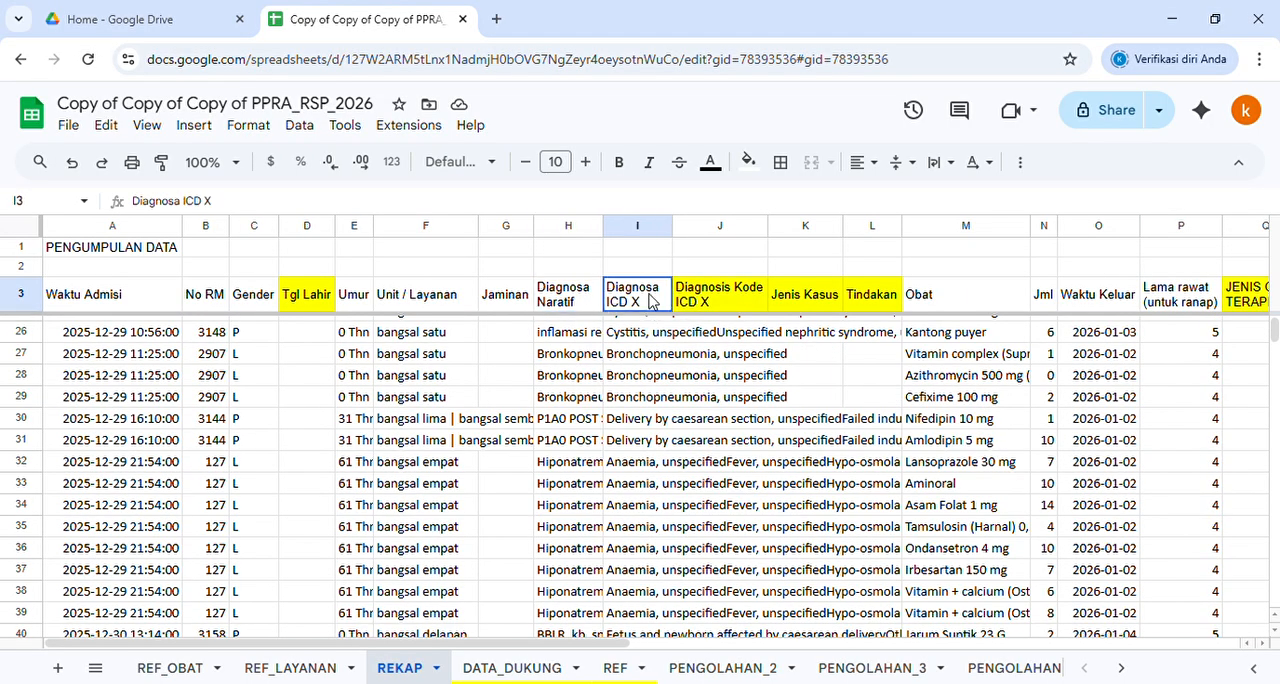
pyautogui.click(731, 302)
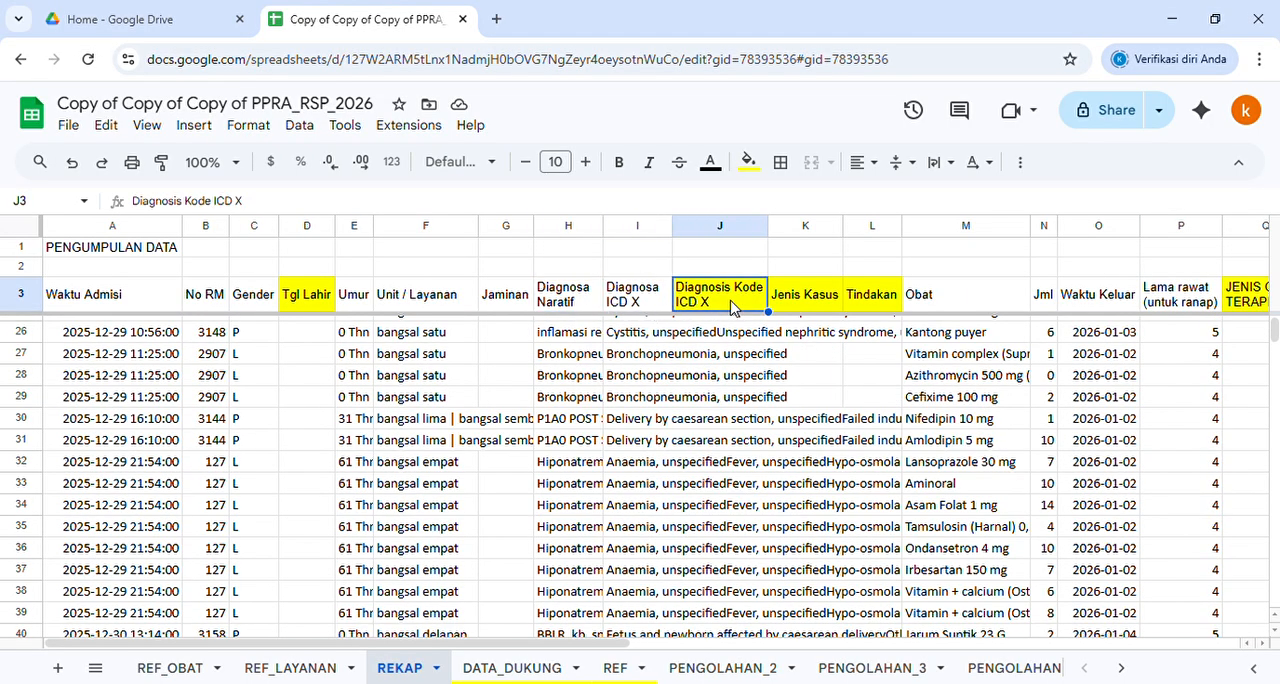
pyautogui.click(833, 299)
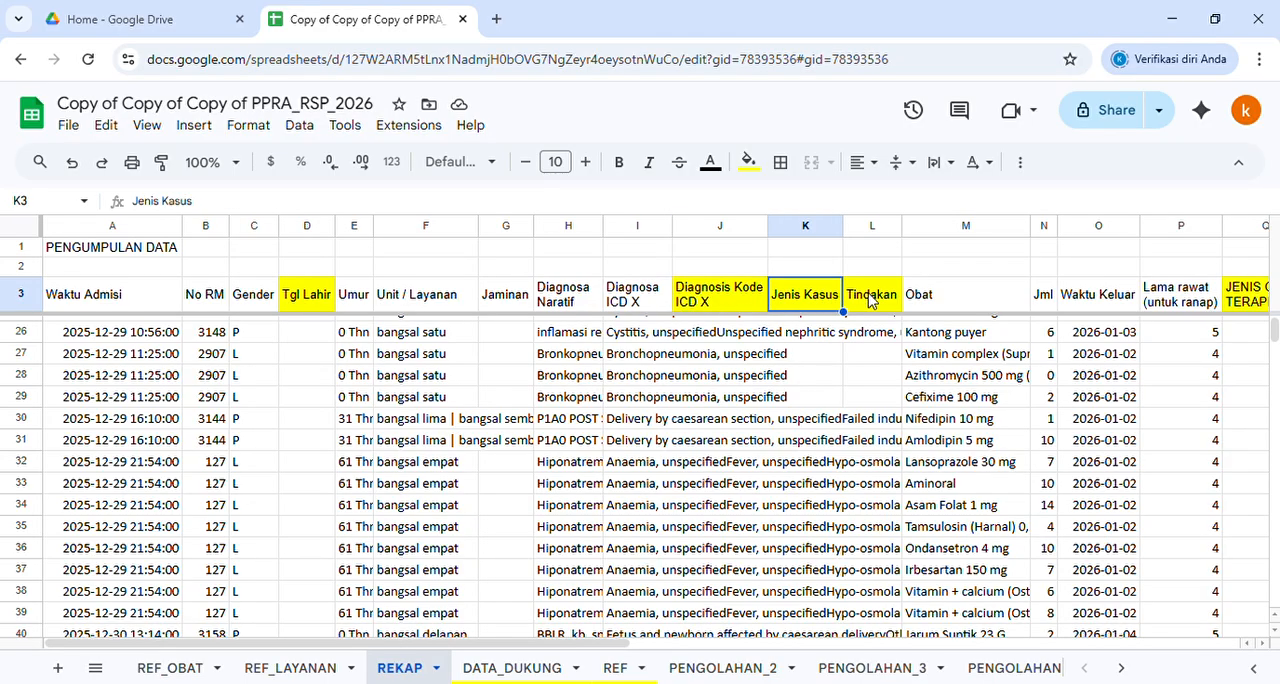
pyautogui.click(872, 299)
# Examine the Obat and Jml columns, then compare Waktu Keluar with Waktu Admisi and check the Lama rawat (untuk ranap) header
pyautogui.click(957, 300)
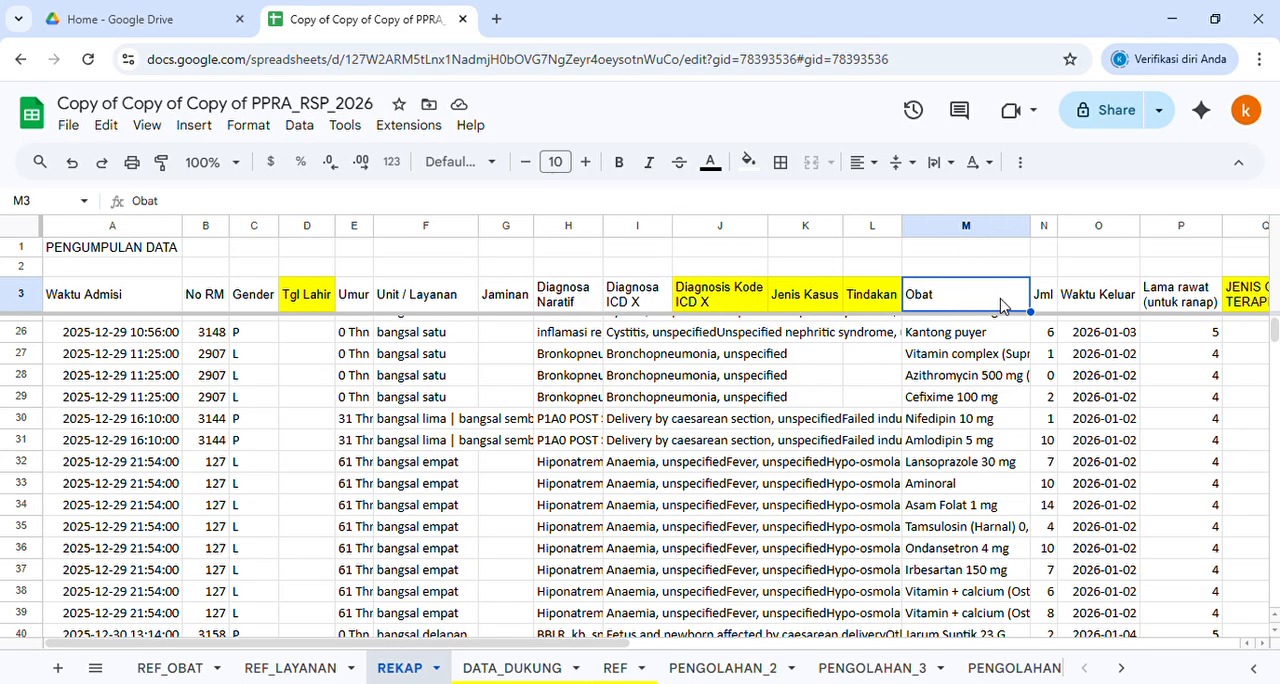
pyautogui.scroll(-3, 1040, 318)
pyautogui.scroll(2, 1040, 318)
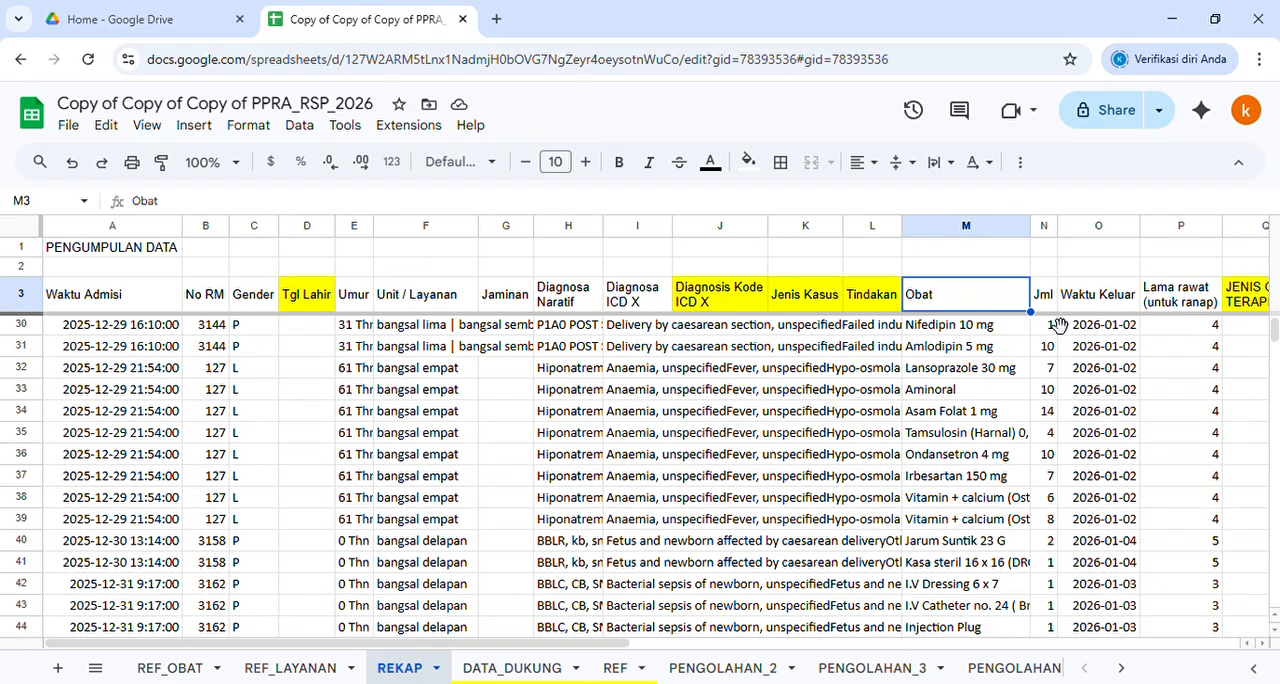
pyautogui.click(1043, 300)
pyautogui.click(1108, 298)
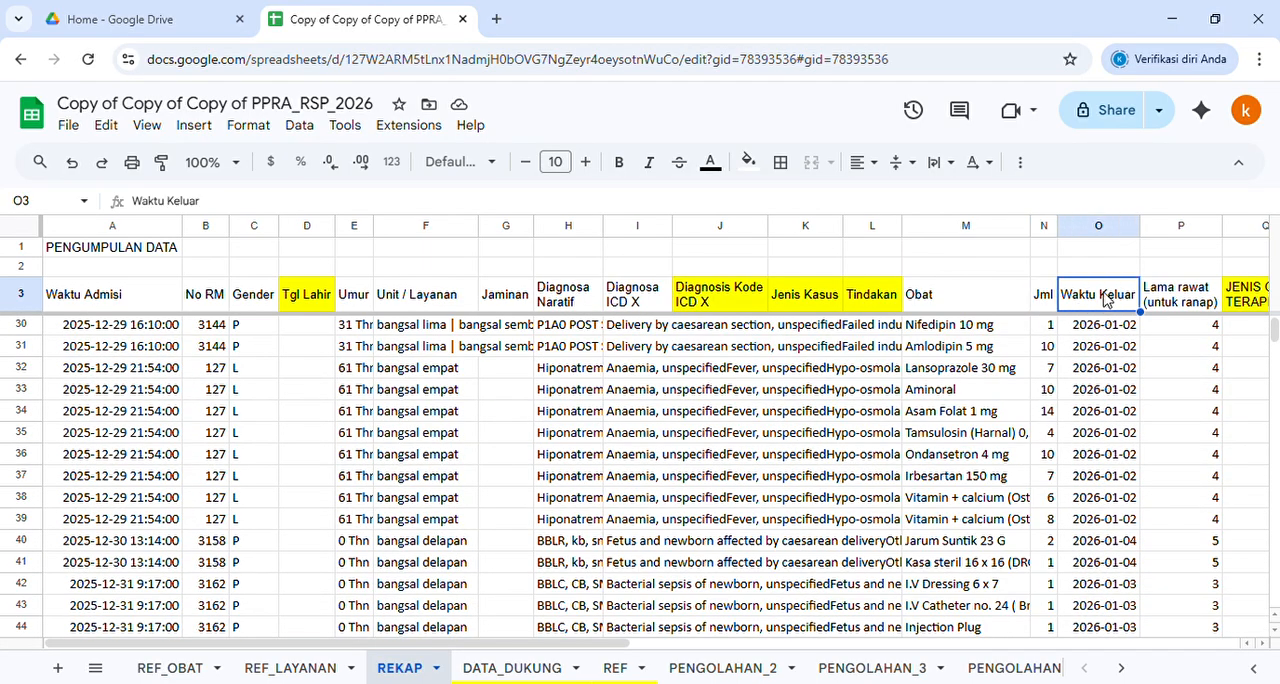
pyautogui.click(87, 300)
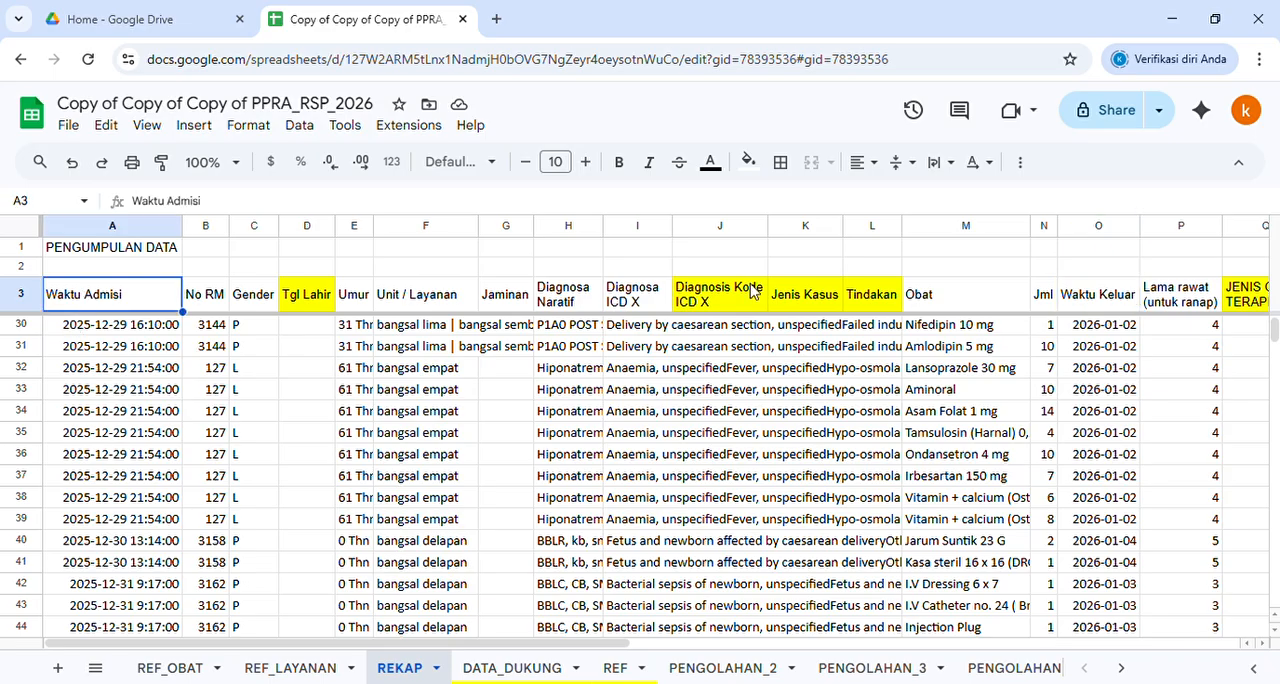
pyautogui.click(1112, 305)
pyautogui.click(1183, 305)
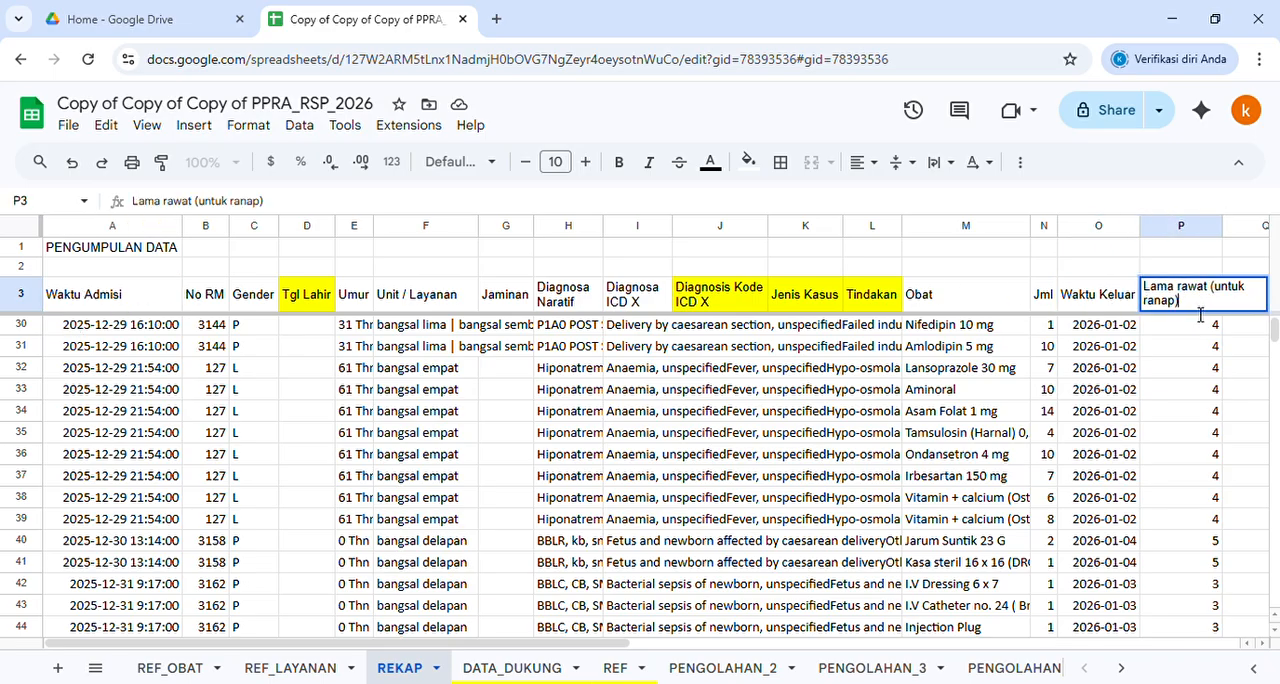
# Select the JENIS OBAT / TERAPI column Q, check the REF_OBAT sheet for reference and return to REKAP
pyautogui.click(1250, 290)
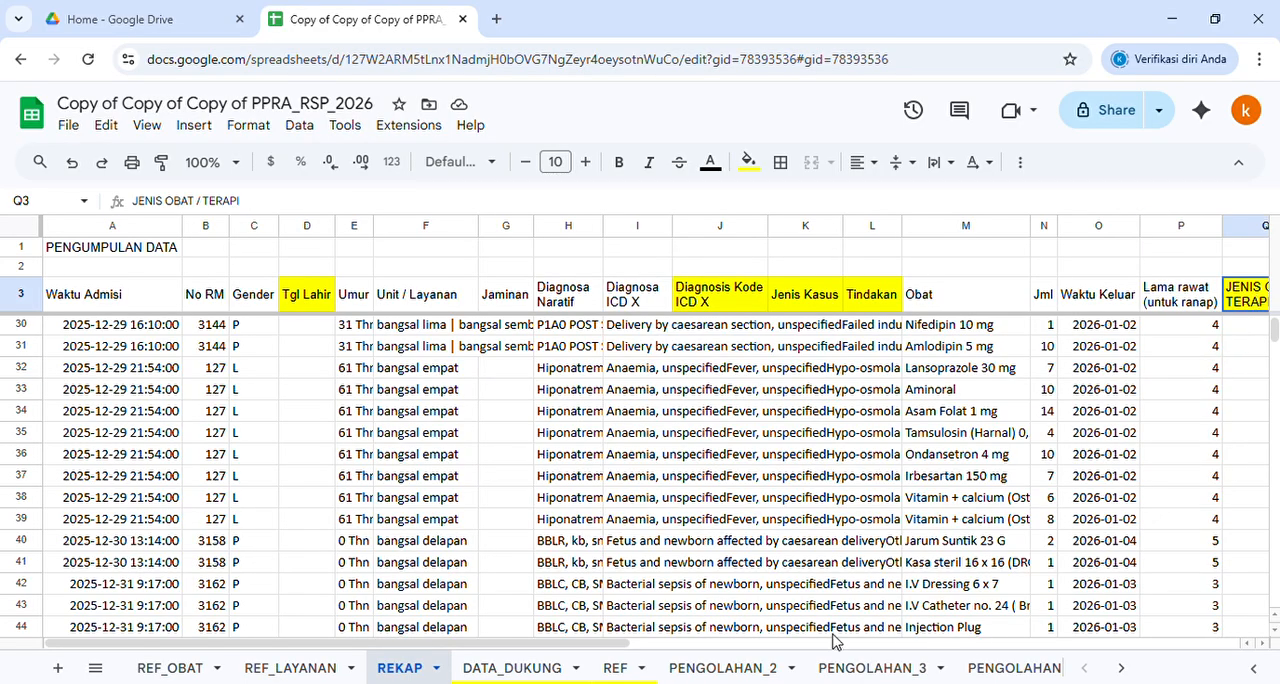
pyautogui.moveTo(175, 642); pyautogui.dragTo(290, 643)
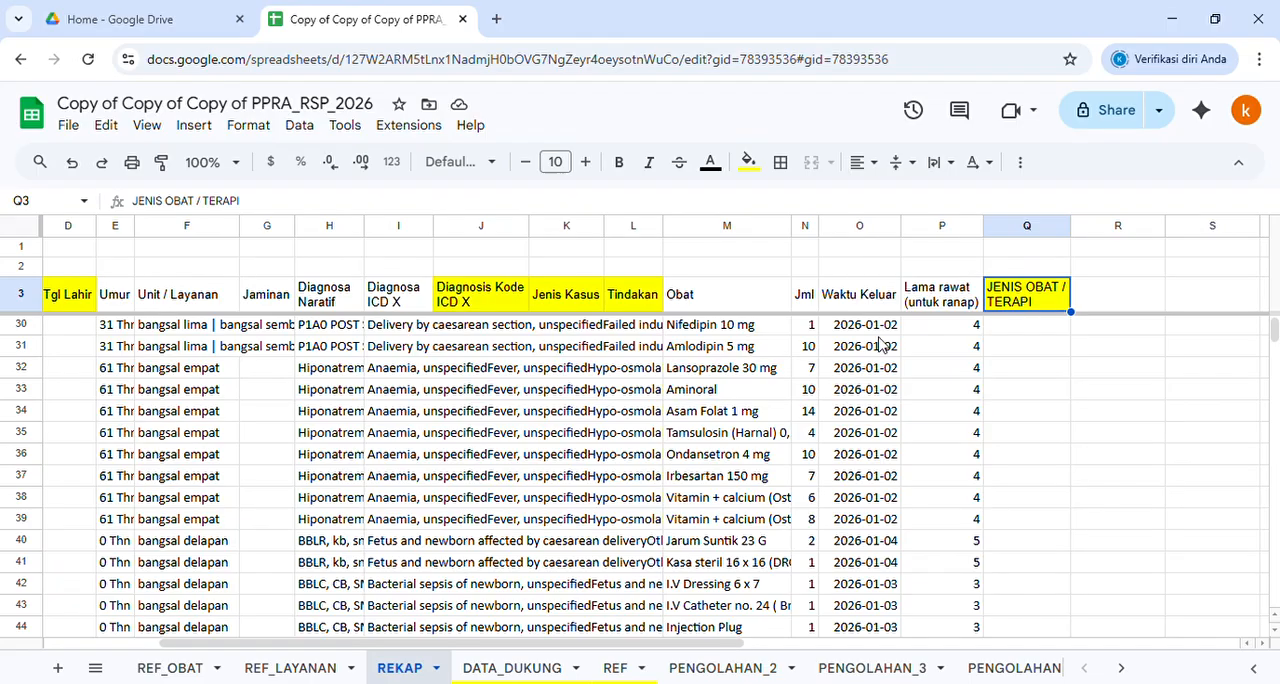
pyautogui.click(1005, 228)
pyautogui.click(180, 667)
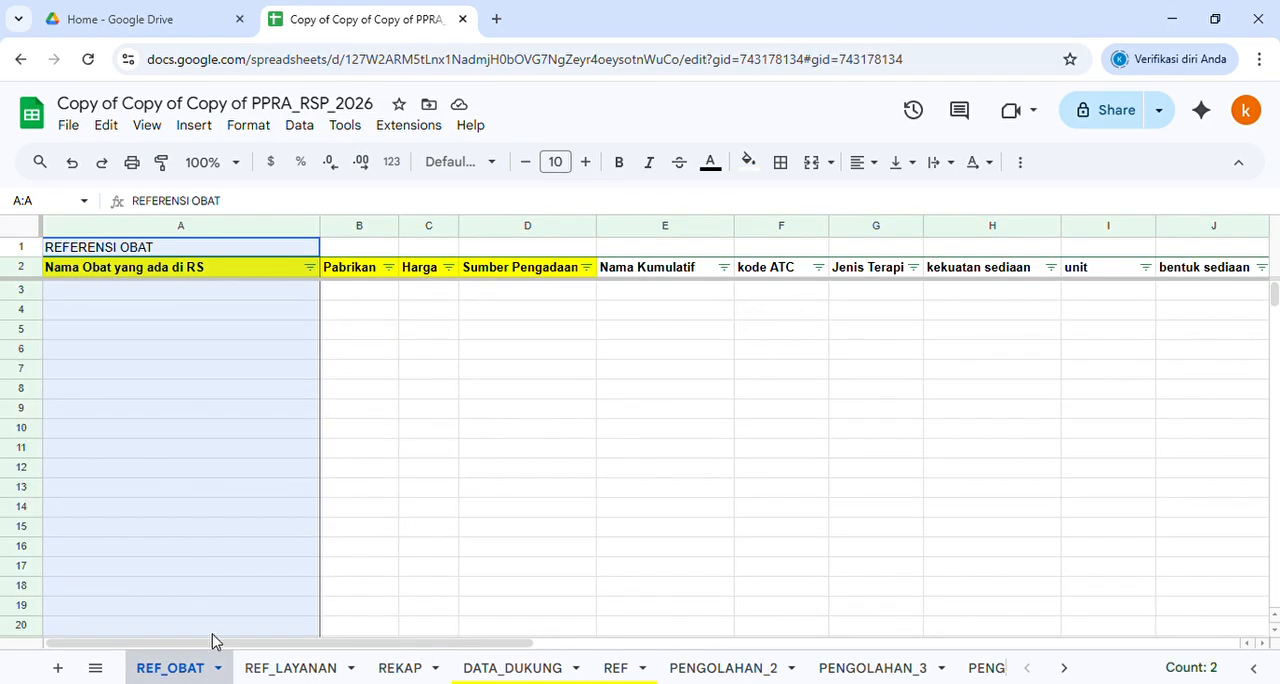
pyautogui.click(400, 667)
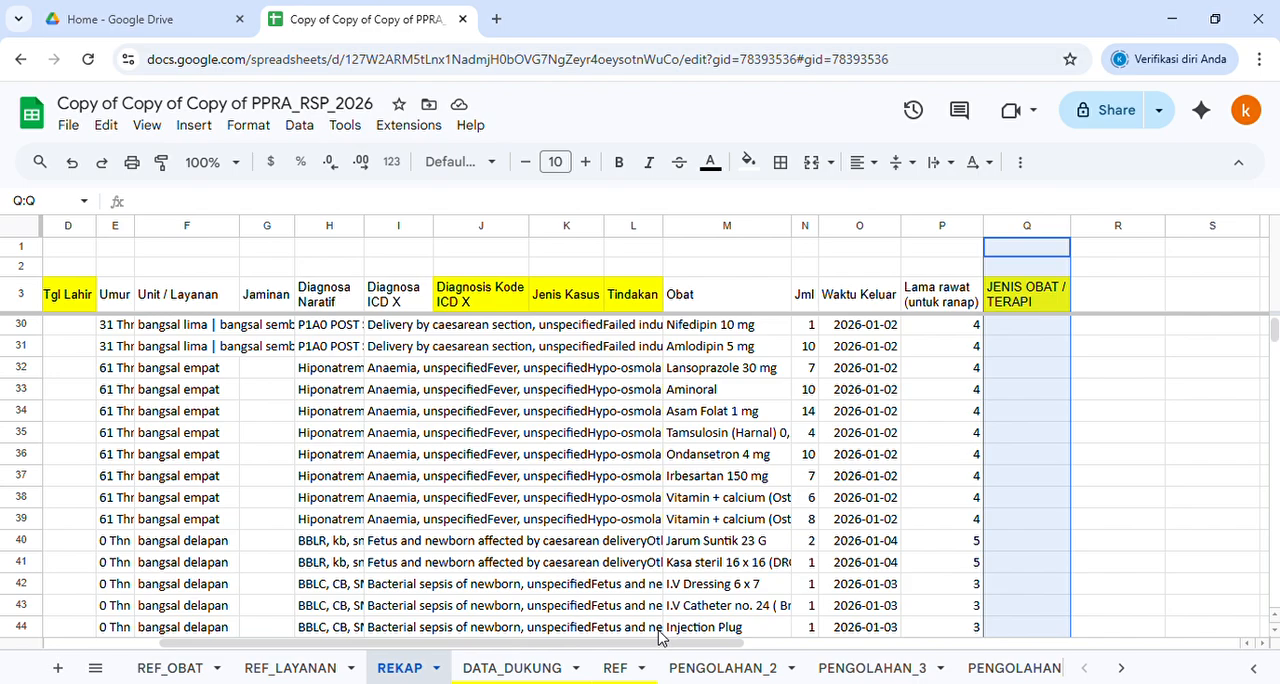
# Fill the whole Obat column M on the REKAP sheet with golden yellow and select its header cell M3
pyautogui.hscroll(-3, 658, 651)
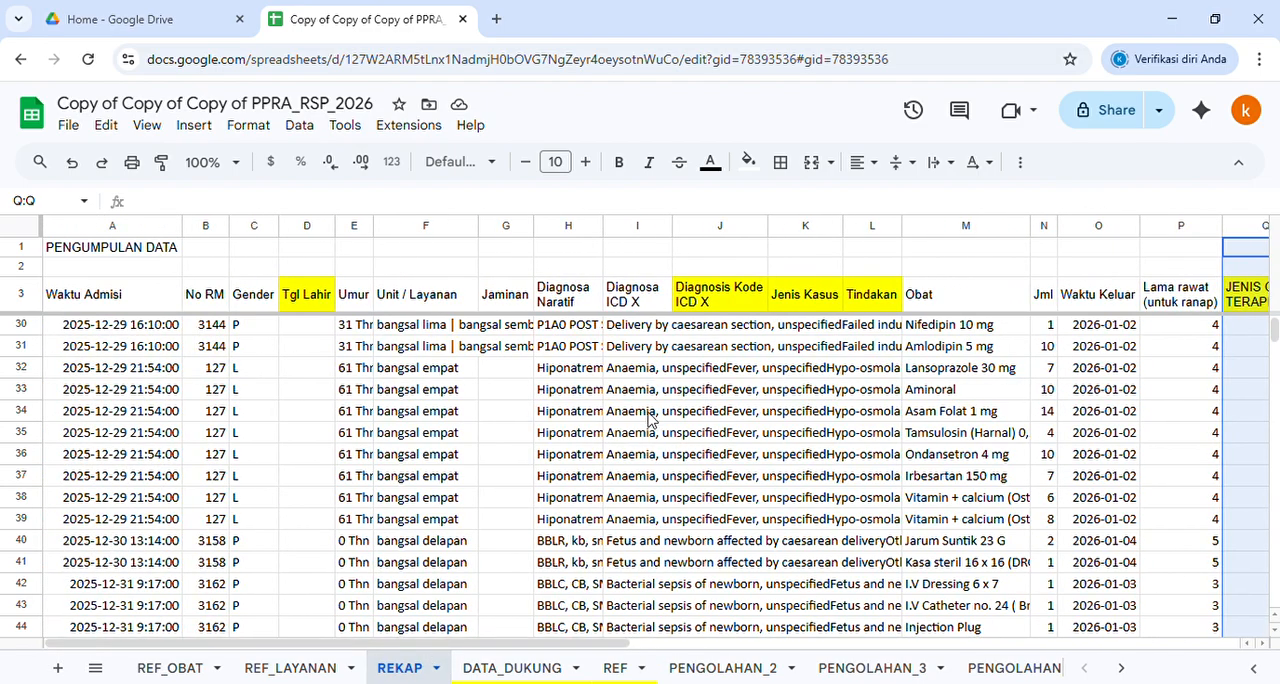
pyautogui.scroll(6, 992, 378)
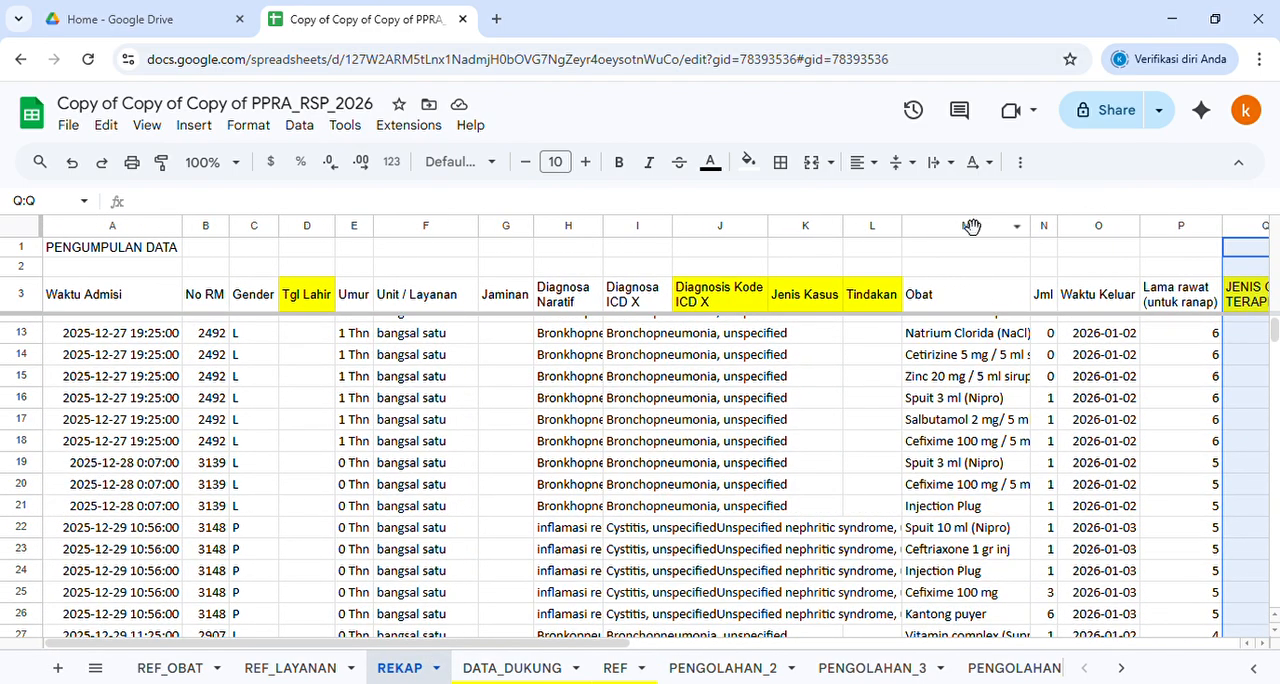
pyautogui.click(966, 225)
pyautogui.click(748, 161)
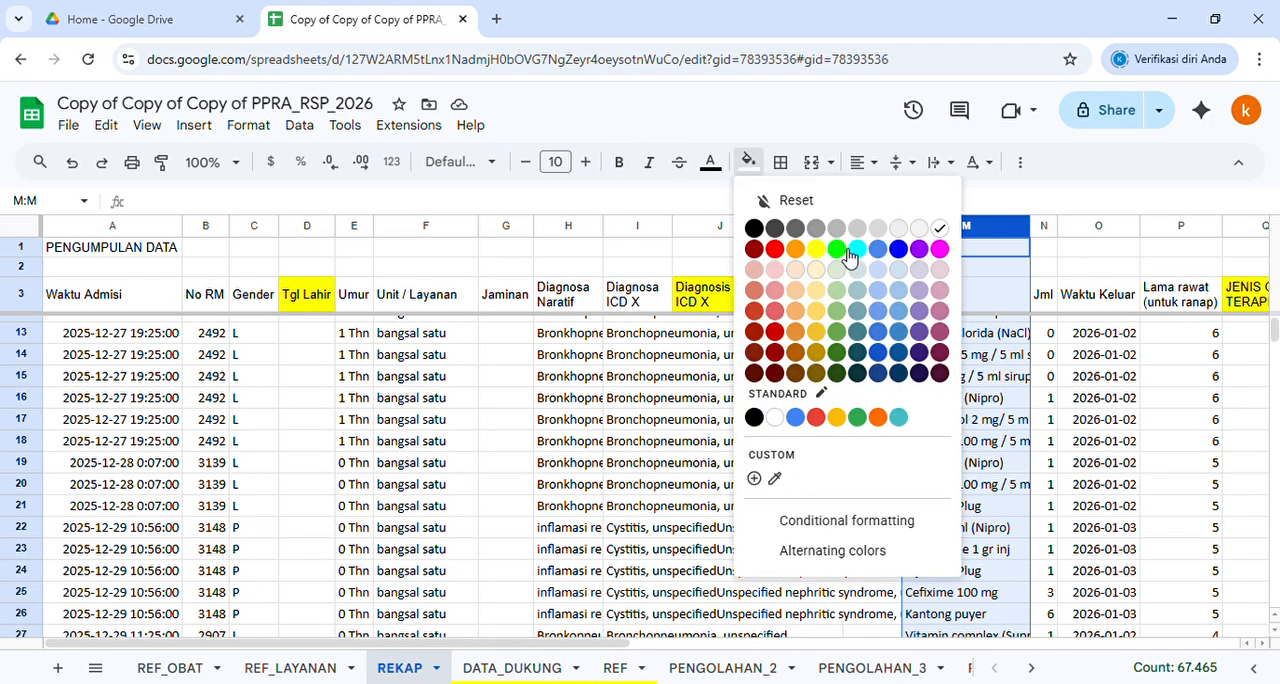
pyautogui.click(826, 318)
pyautogui.click(805, 294)
pyautogui.click(950, 294)
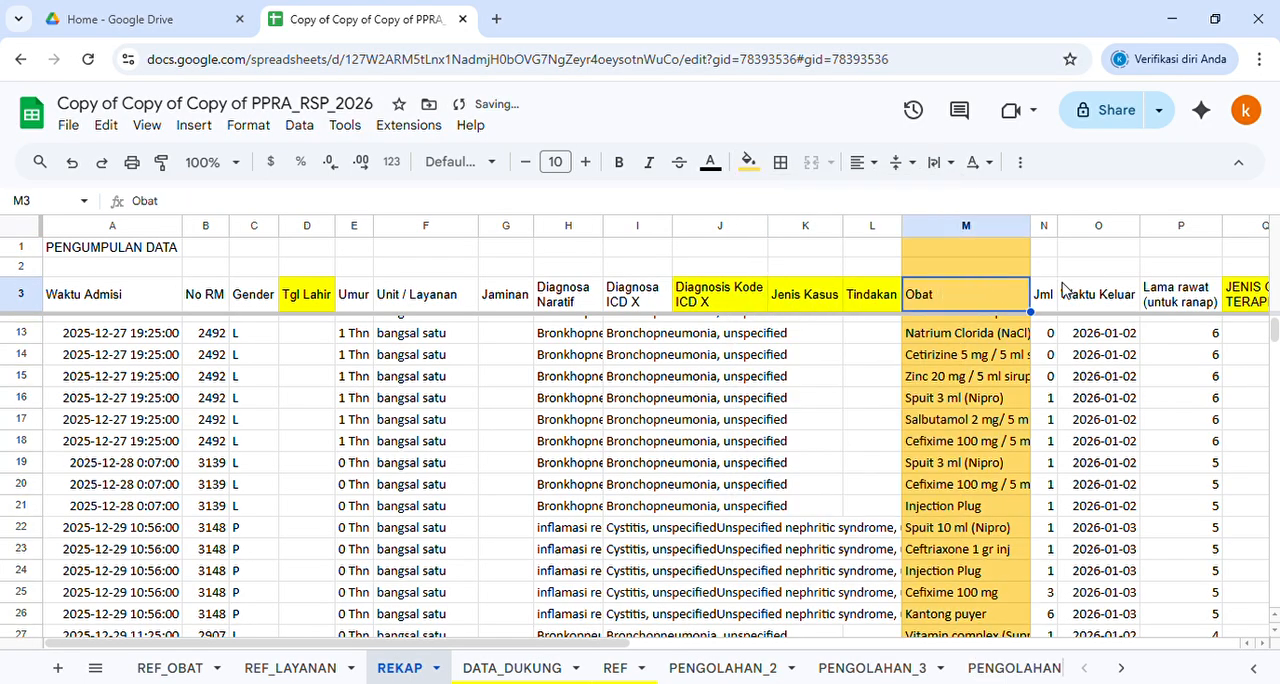
# Start a QUERY formula in cell A3 of the REF_OBAT sheet with the open-ended Obat range REKAP!M4:M as its data
pyautogui.click(180, 668)
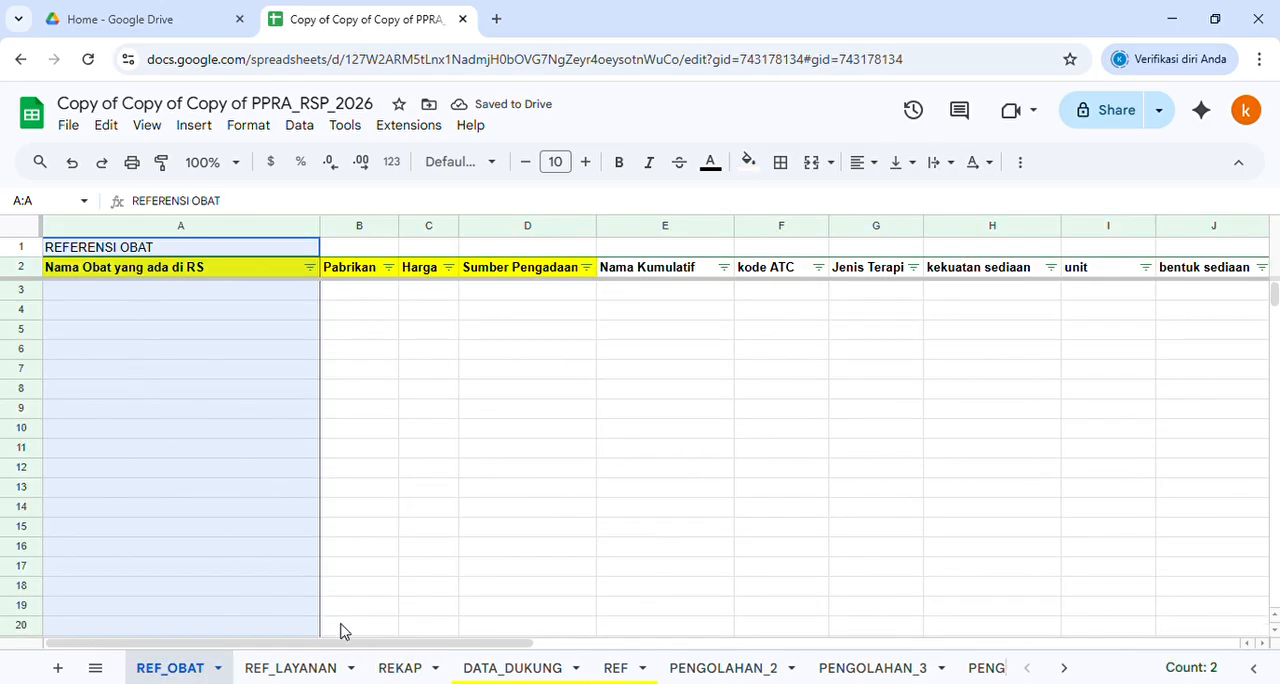
pyautogui.click(418, 668)
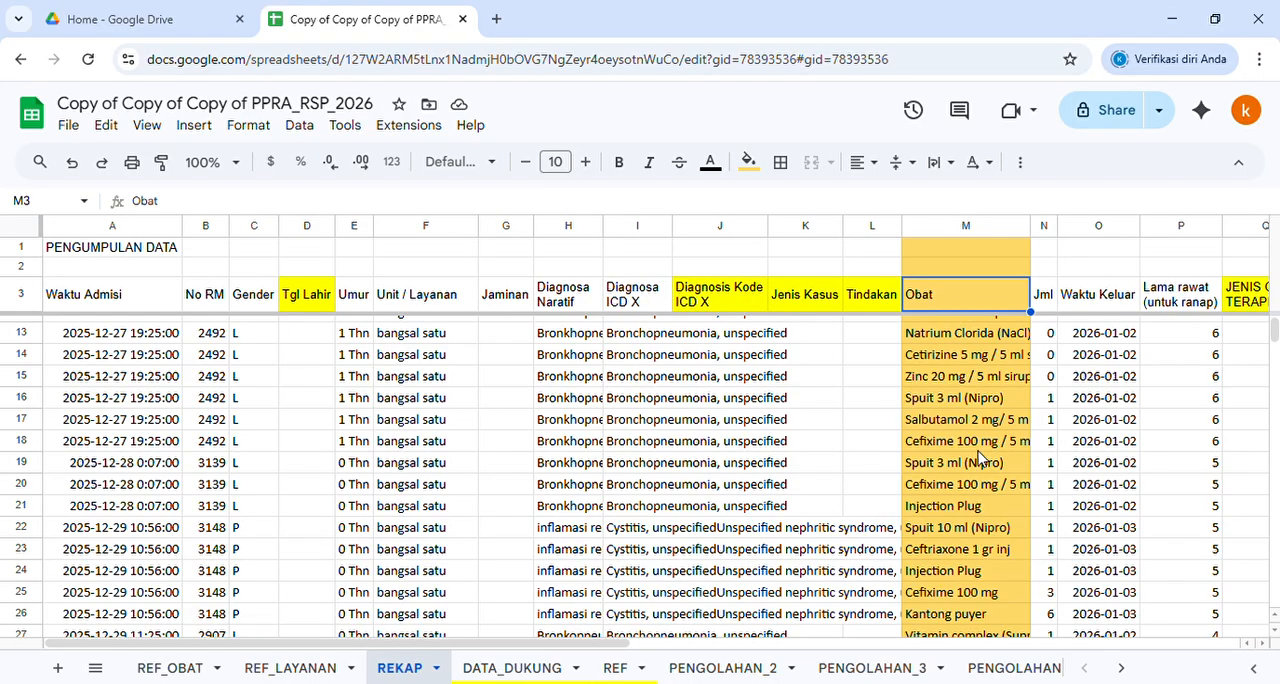
pyautogui.click(166, 668)
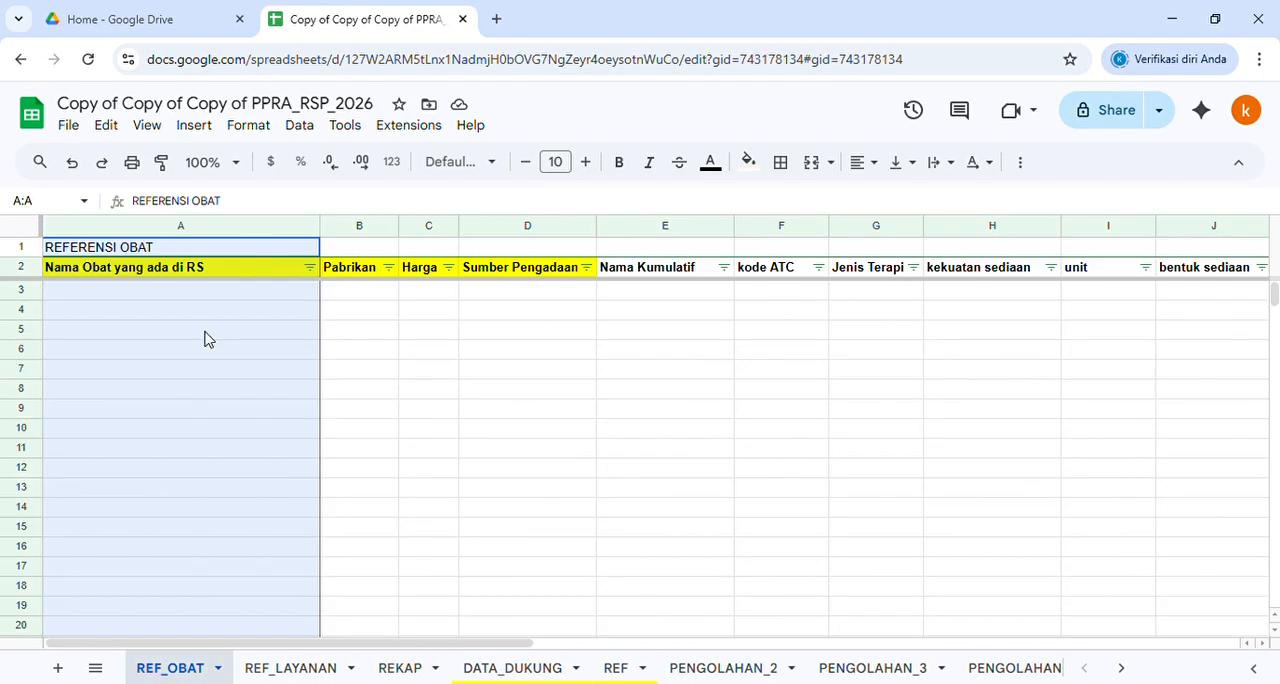
pyautogui.click(150, 292)
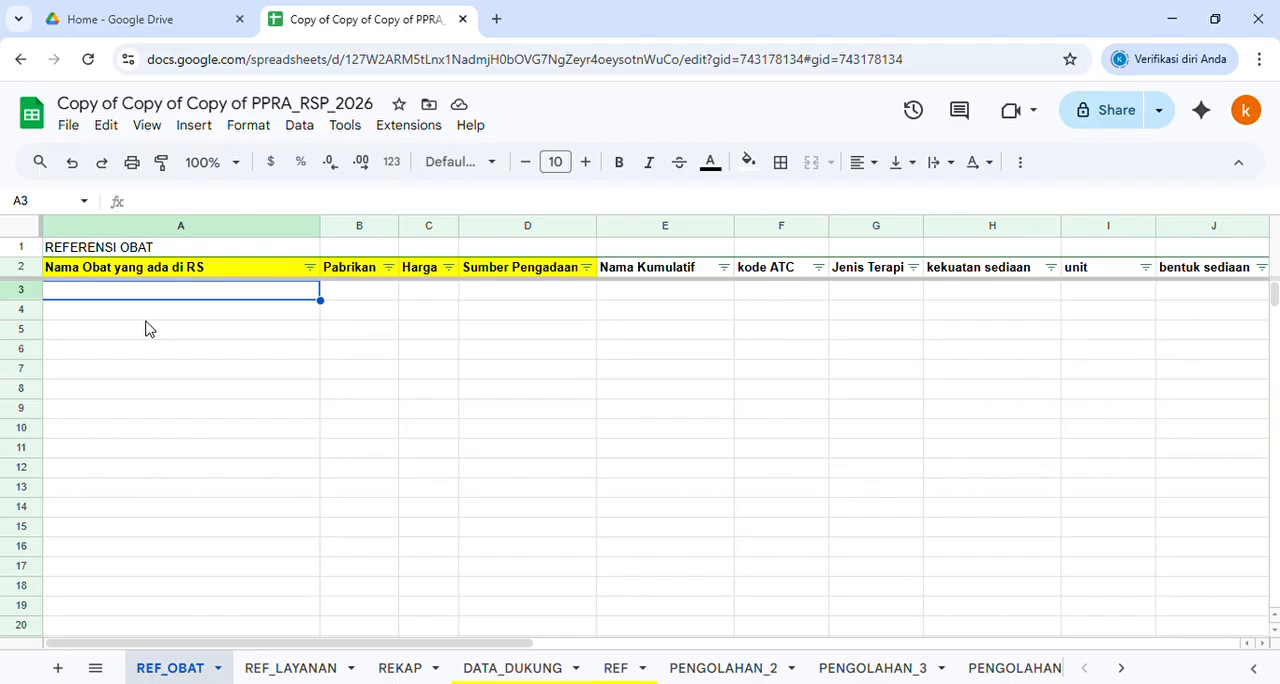
pyautogui.write('=')
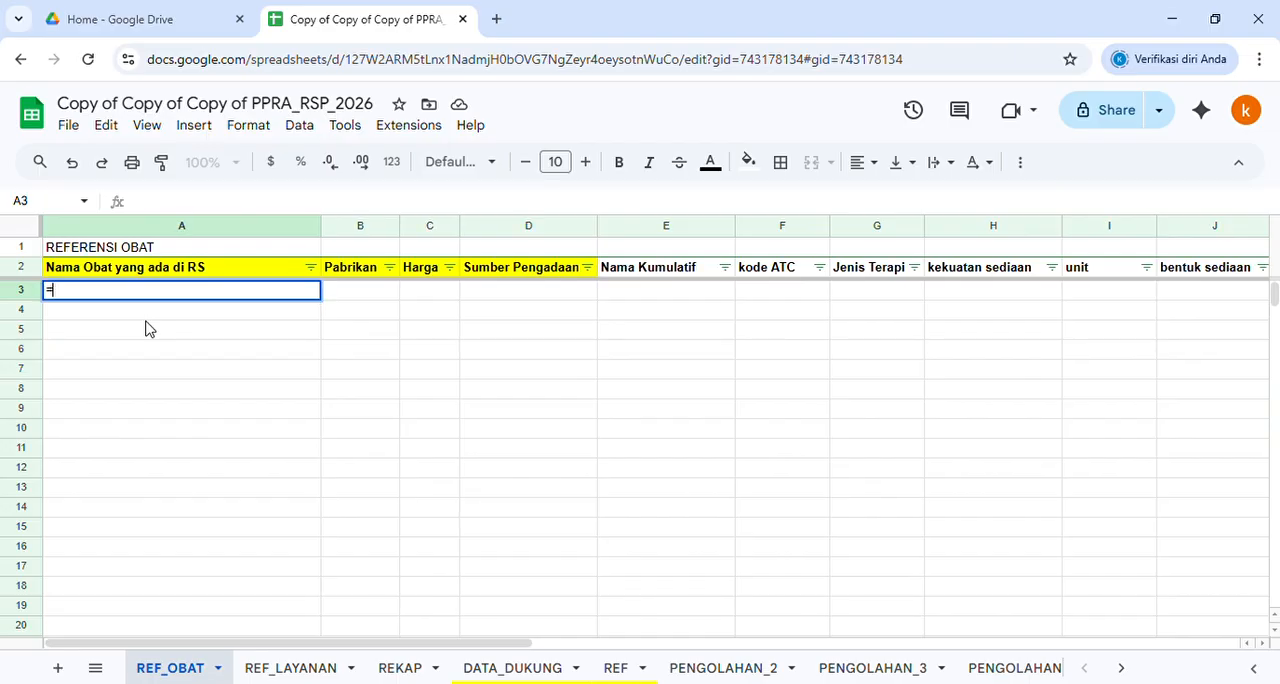
pyautogui.write('QUERY(')
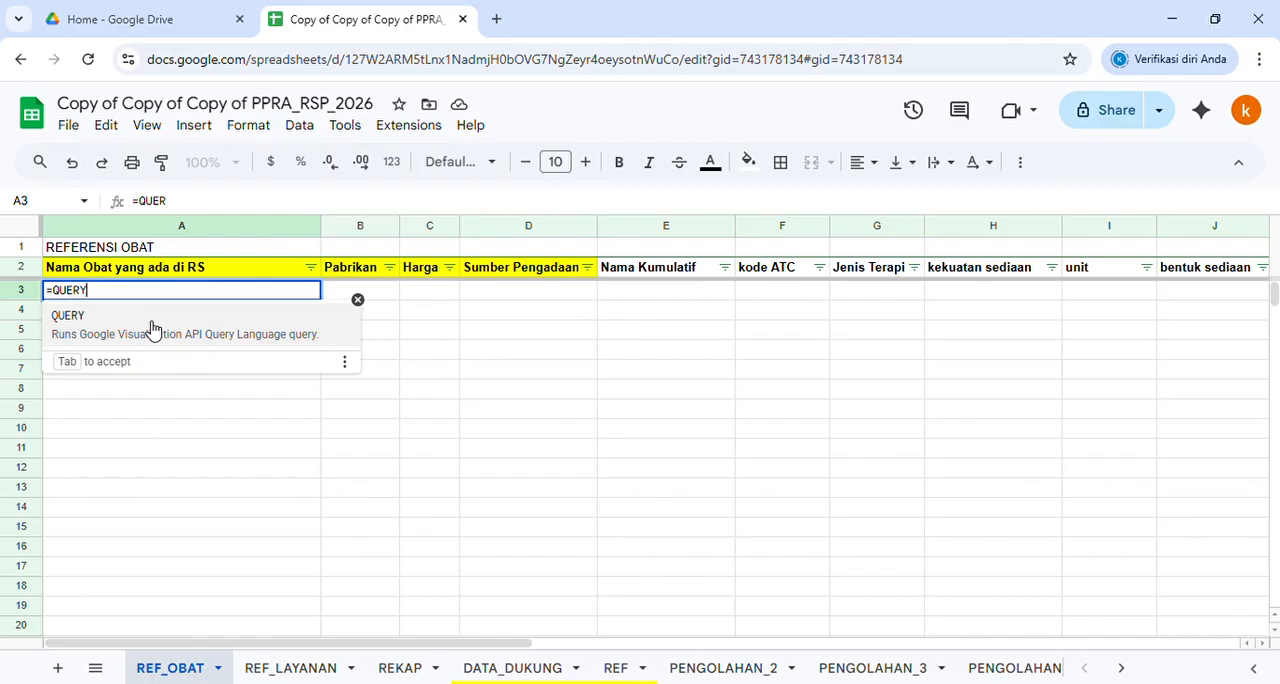
pyautogui.click(416, 670)
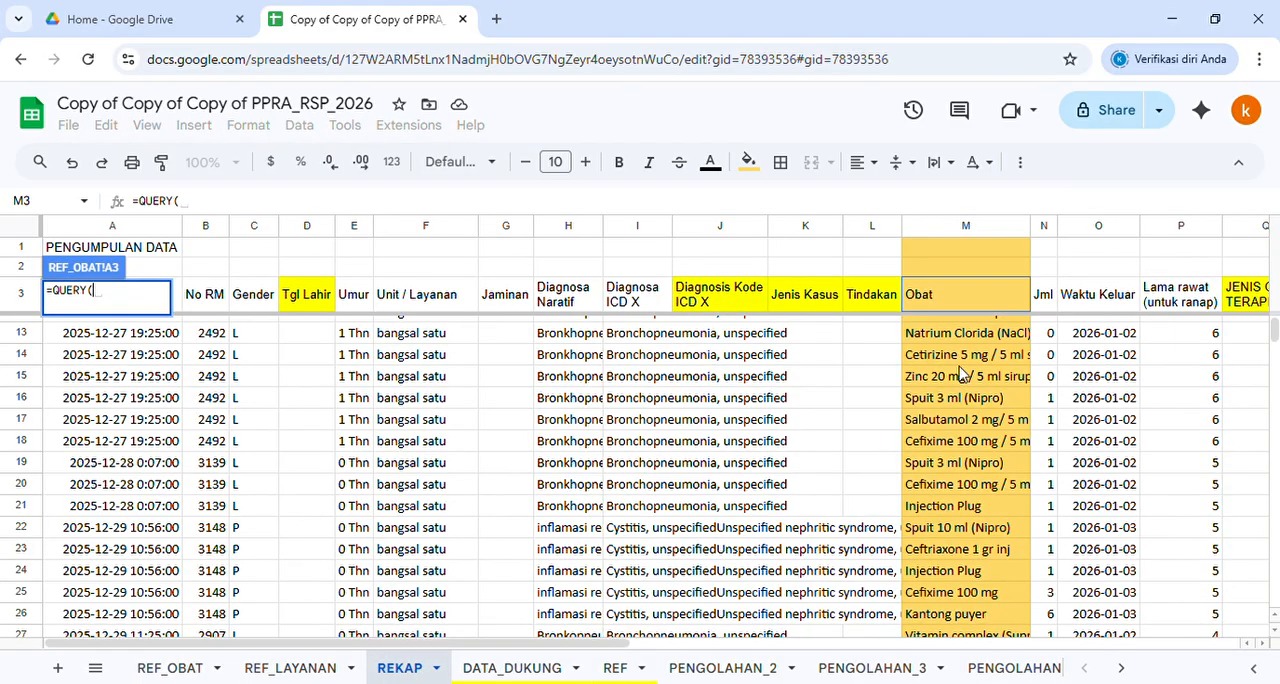
pyautogui.scroll(3, 960, 373)
pyautogui.moveTo(970, 330); pyautogui.dragTo(965, 578)
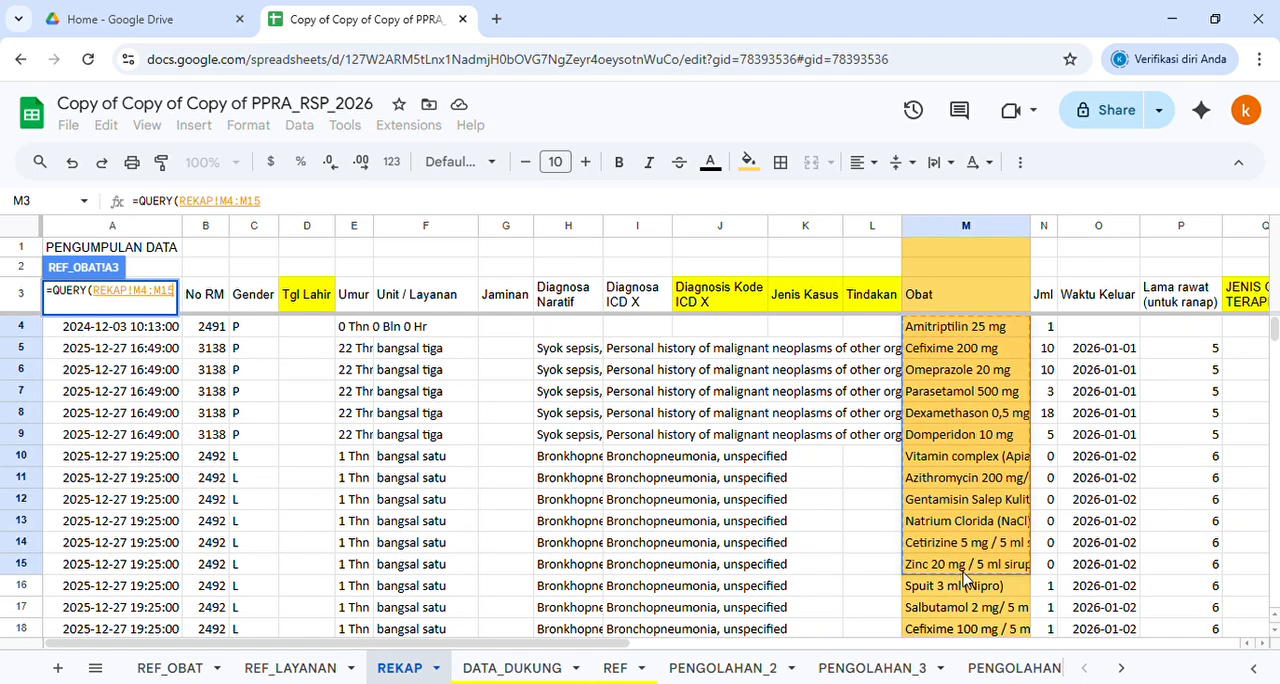
pyautogui.press('BackSpace')
pyautogui.press('BackSpace')
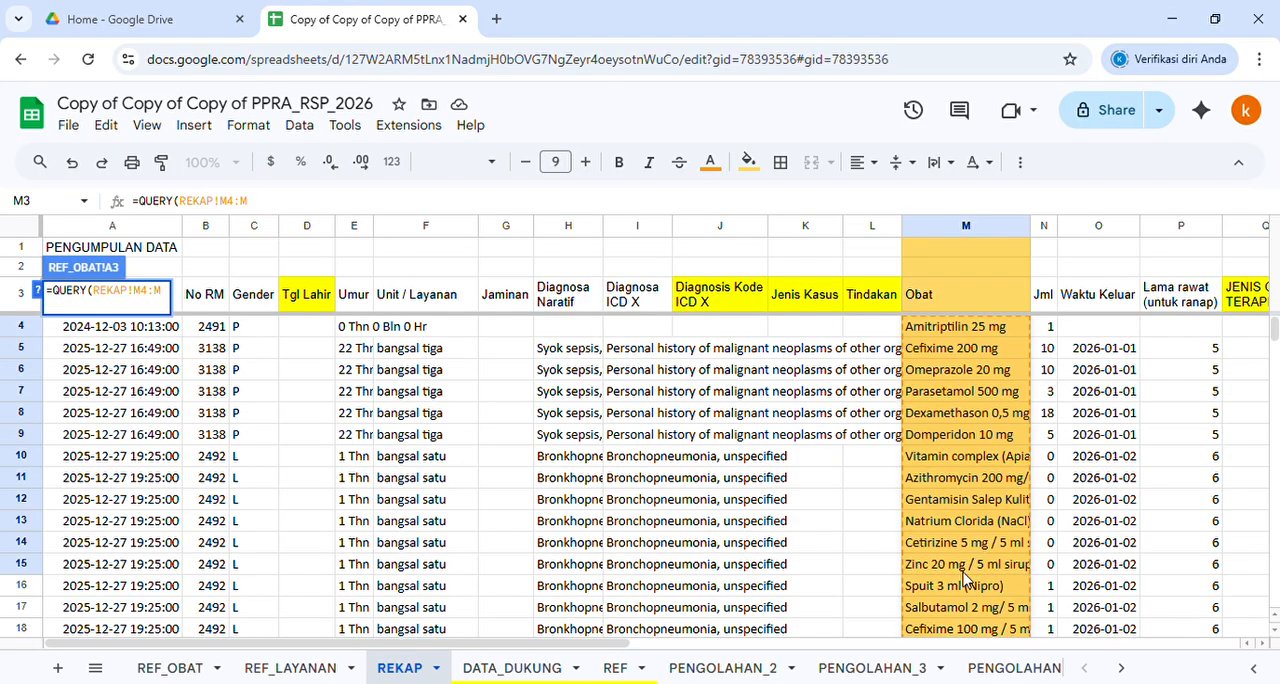
# Complete the QUERY formula with the query string "Select *" after a semicolon separator and close its parenthesis
pyautogui.write(';')
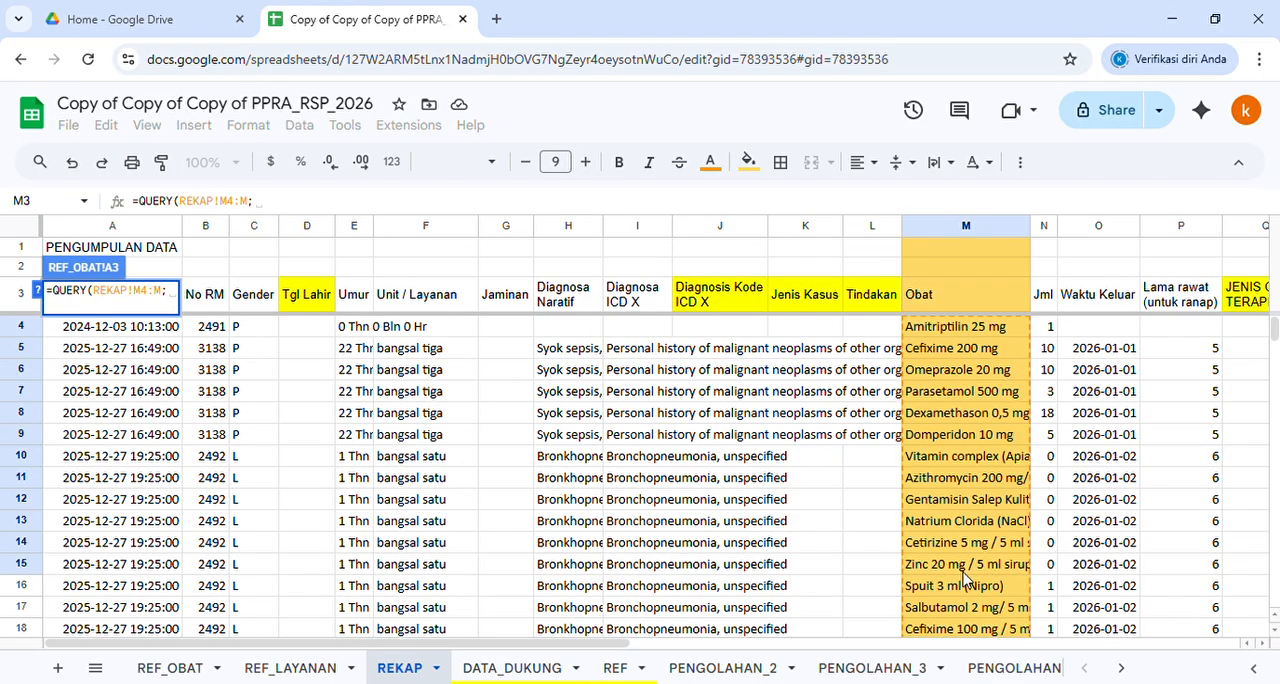
pyautogui.write('"')
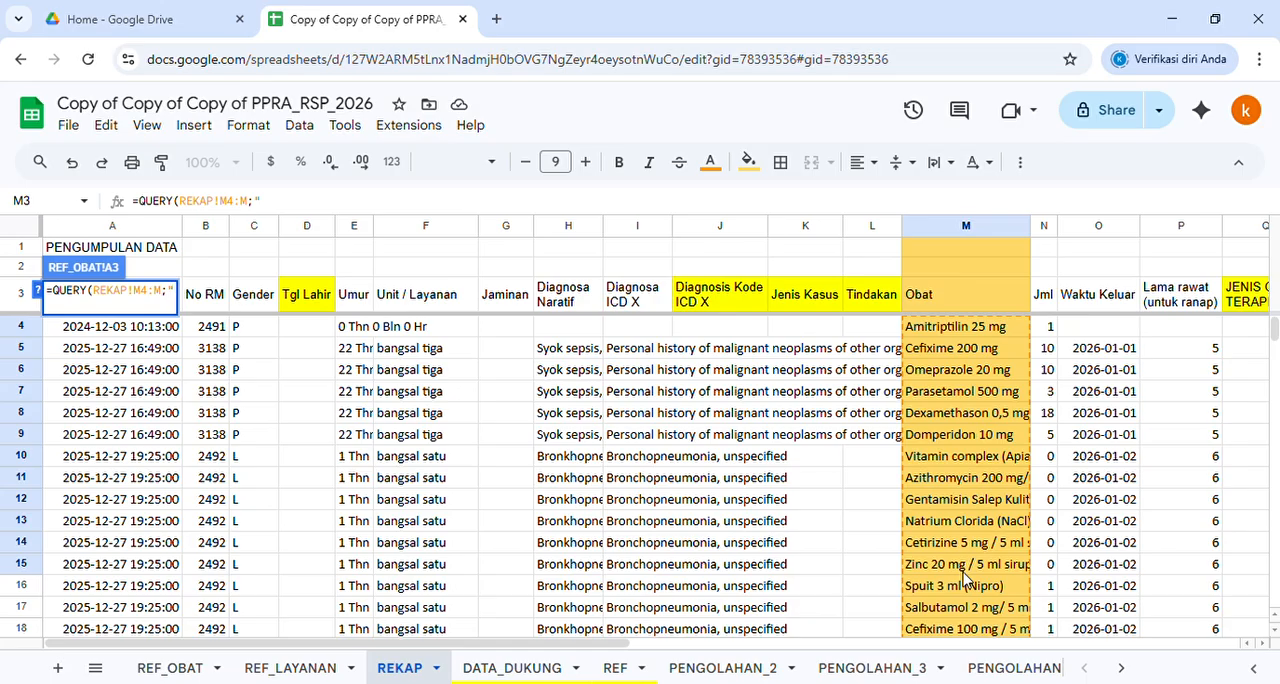
pyautogui.write('Select ')
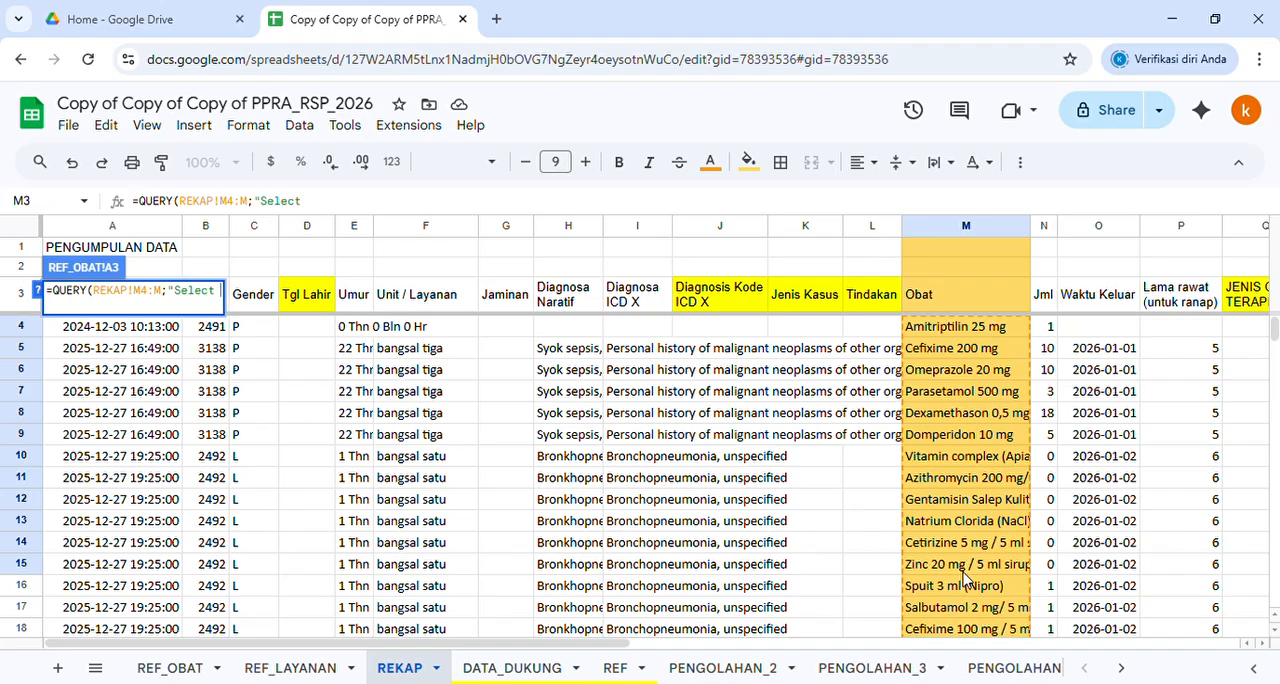
pyautogui.write('*")')
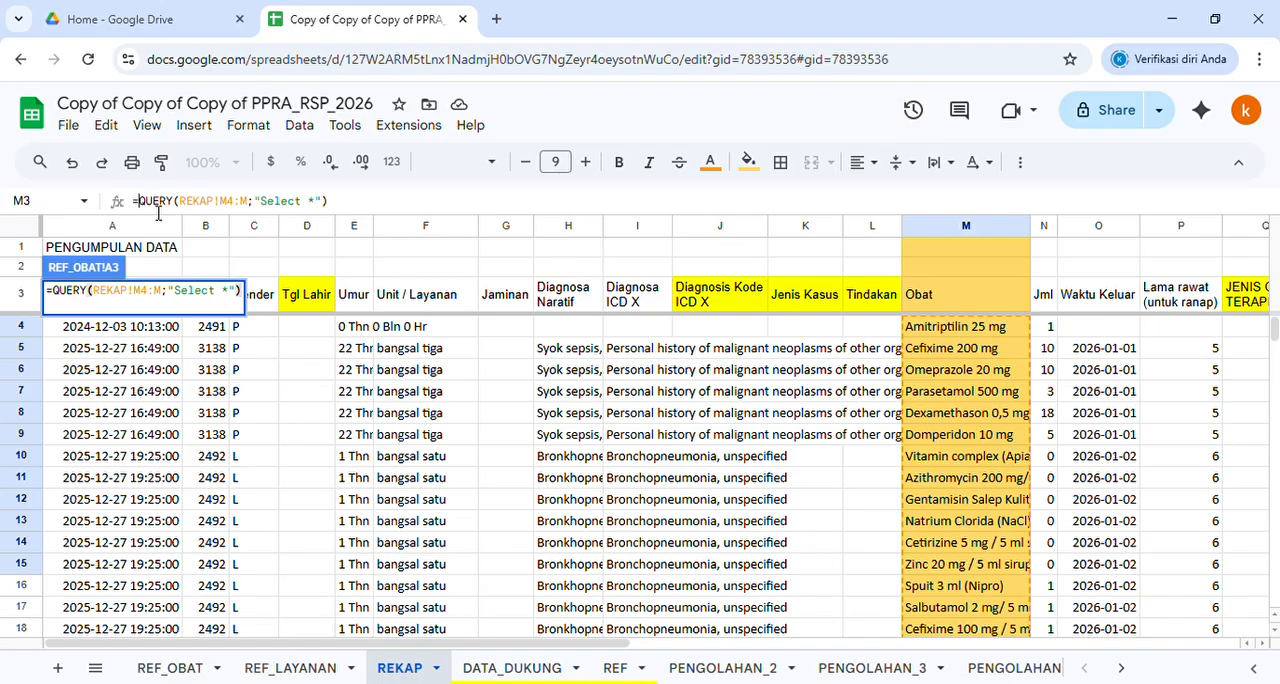
pyautogui.write('unique(')
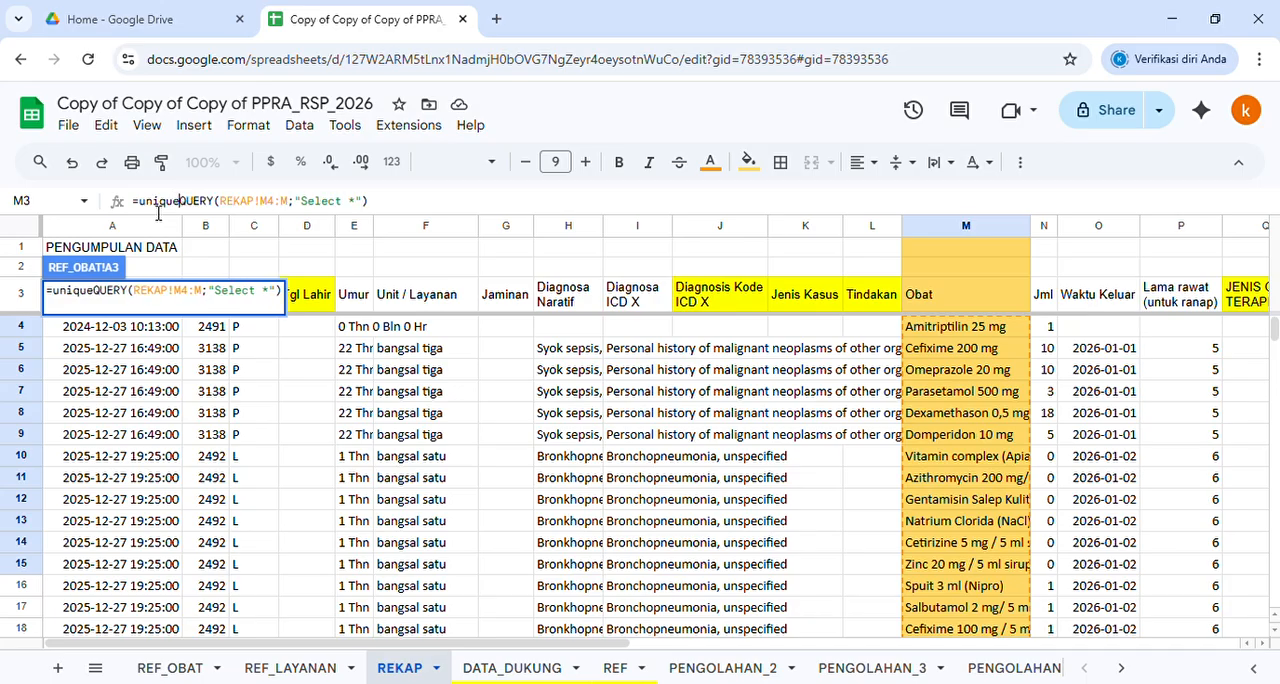
# Wrap the QUERY in unique() and sort() and commit =sort(unique(QUERY(REKAP!M4:M;"Select *"))) in REF_OBAT cell A3
pyautogui.click(409, 206)
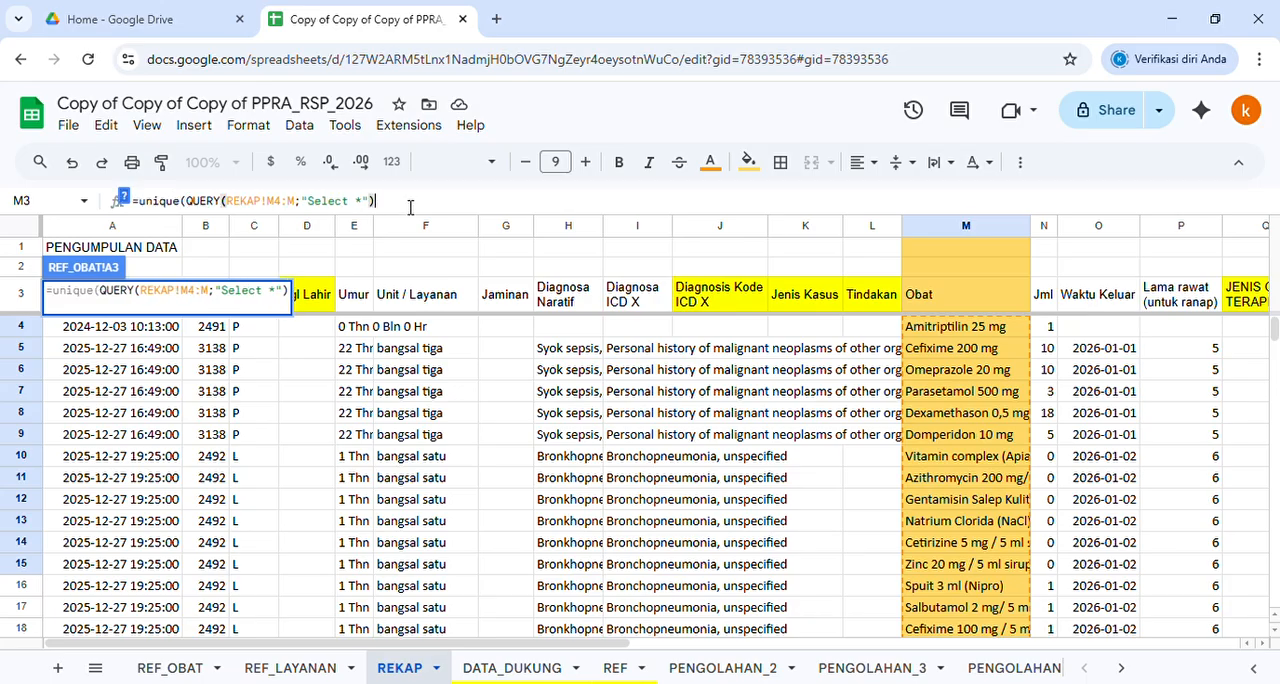
pyautogui.write(')')
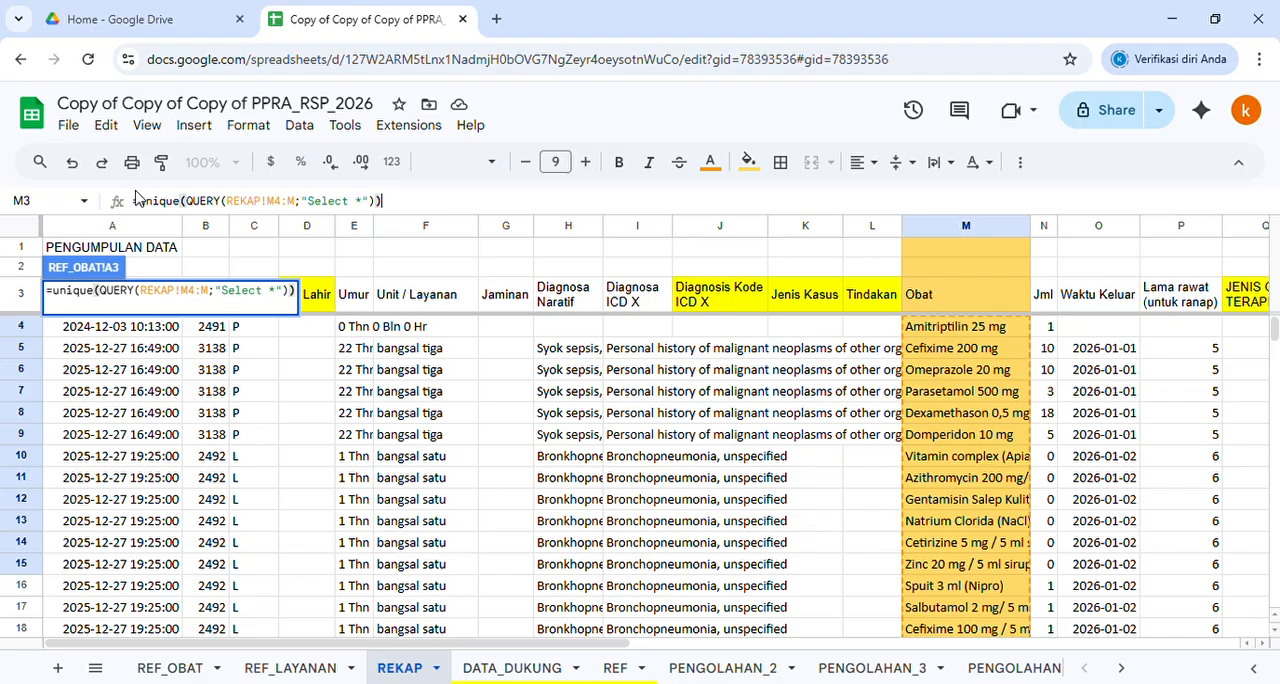
pyautogui.write('sort(')
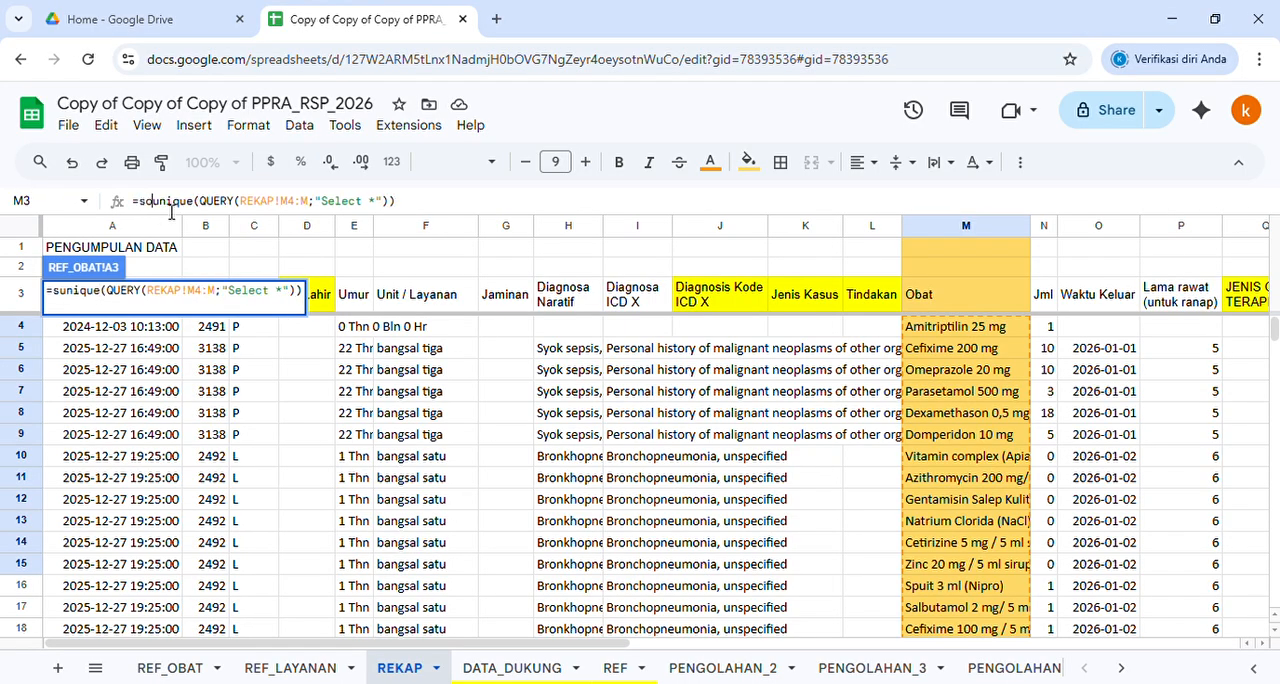
pyautogui.click(500, 213)
pyautogui.write(')')
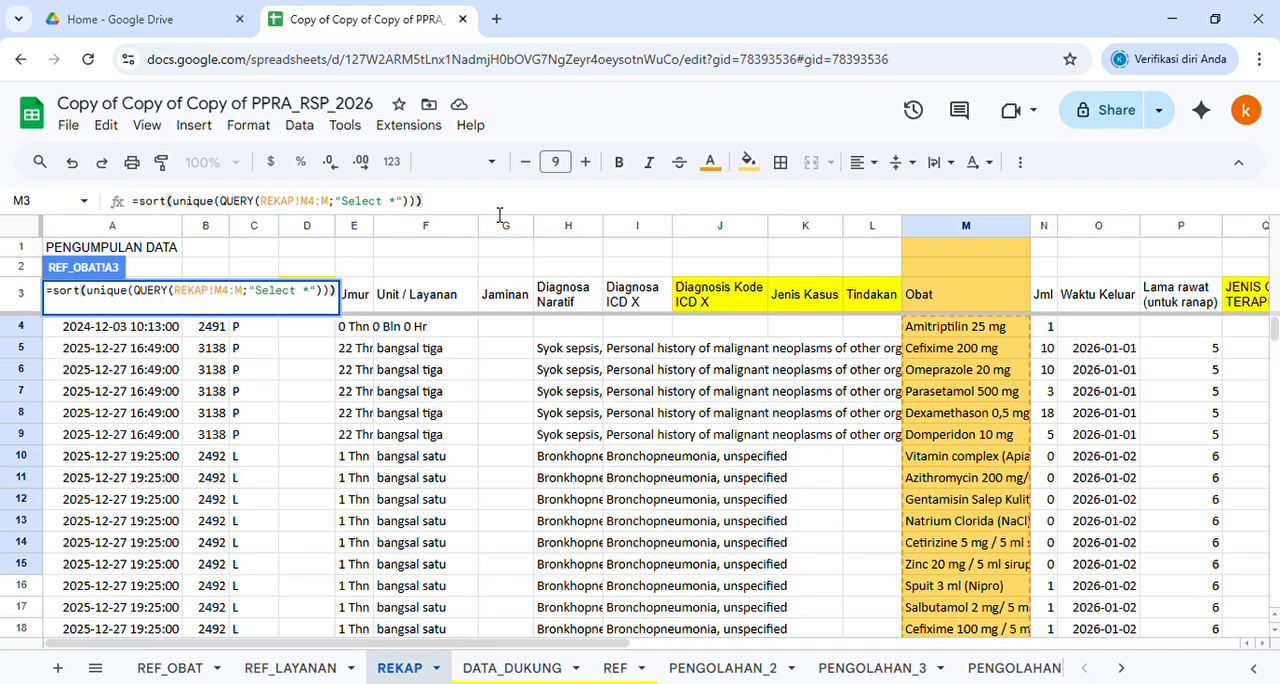
pyautogui.press('Return')
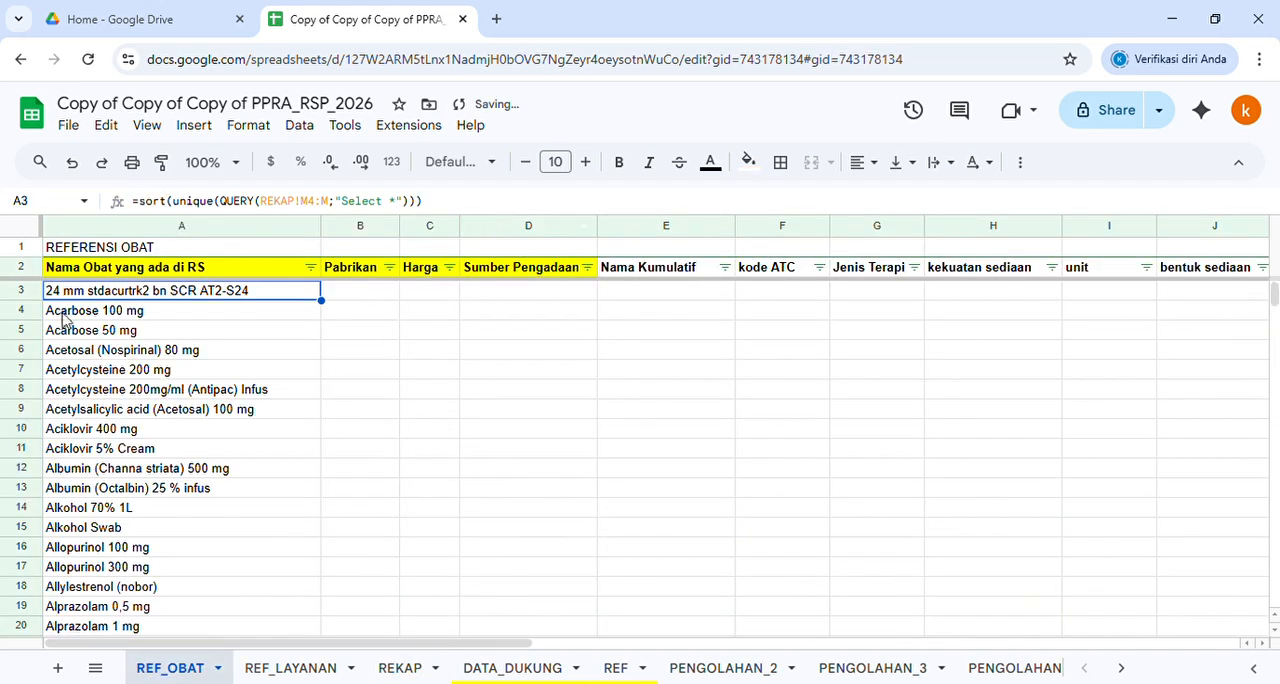
# Check the drug names in REF_OBAT and the empty Nama Kumulatif column against the REF sheet, and return to REF_OBAT
pyautogui.click(138, 393)
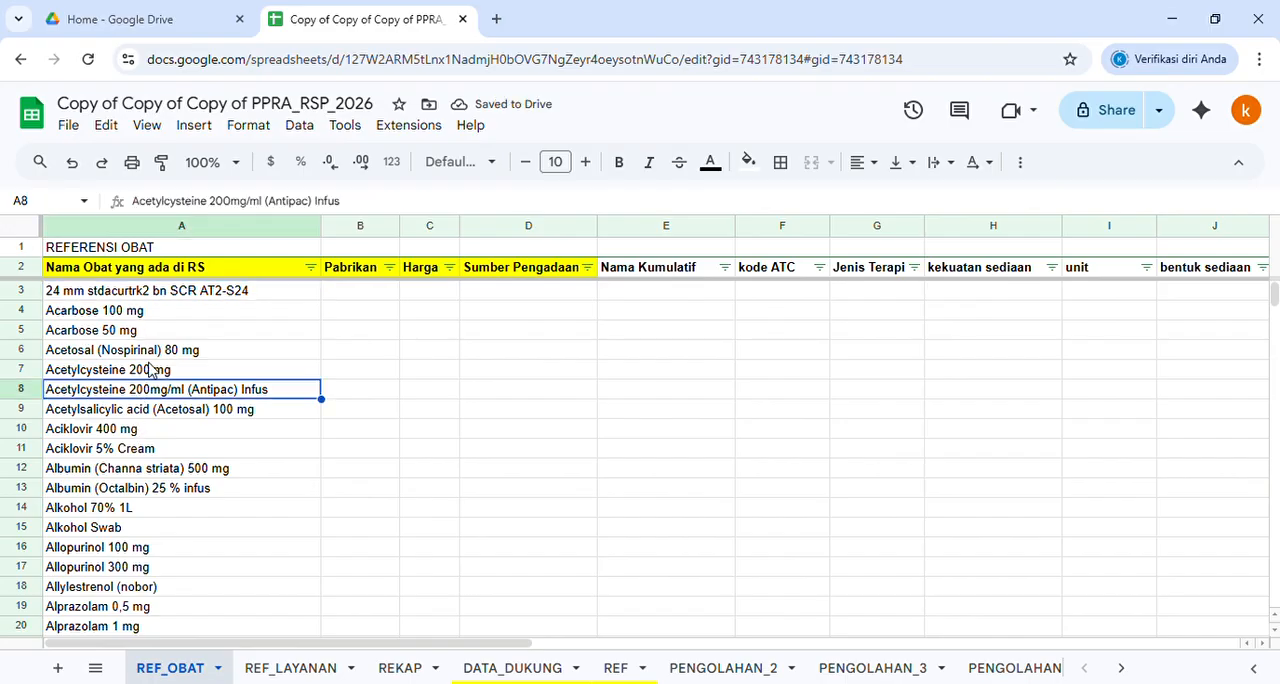
pyautogui.click(672, 291)
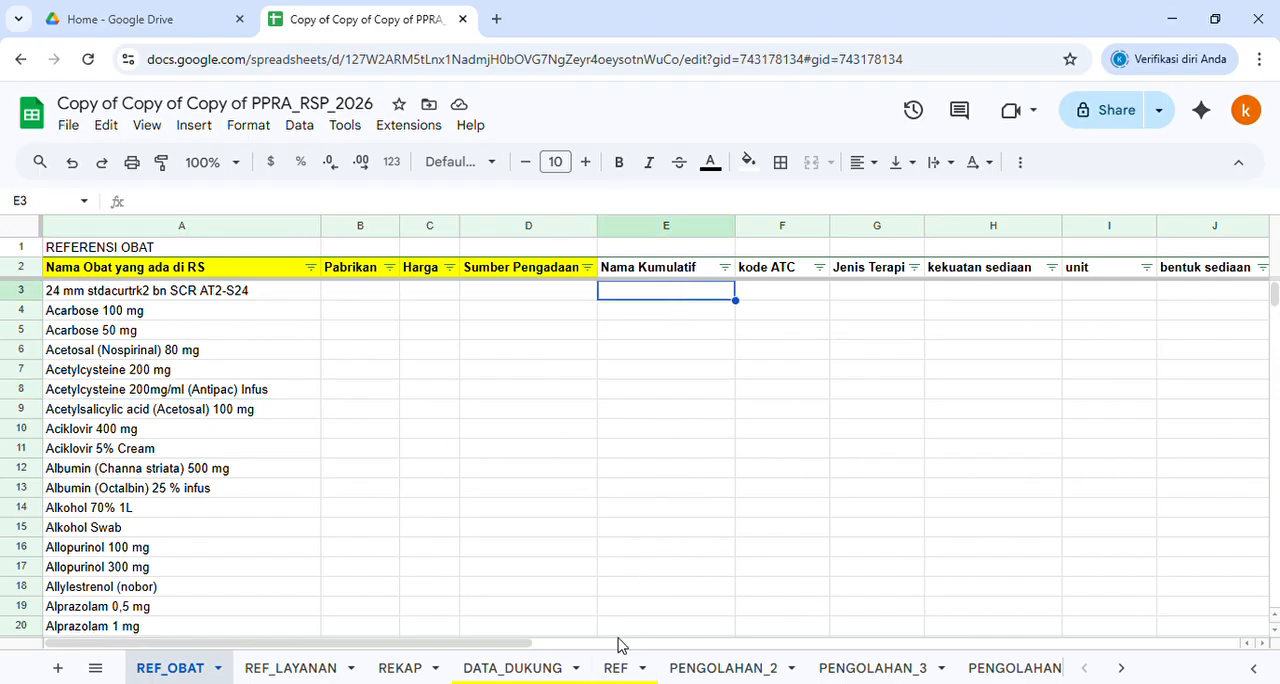
pyautogui.click(628, 669)
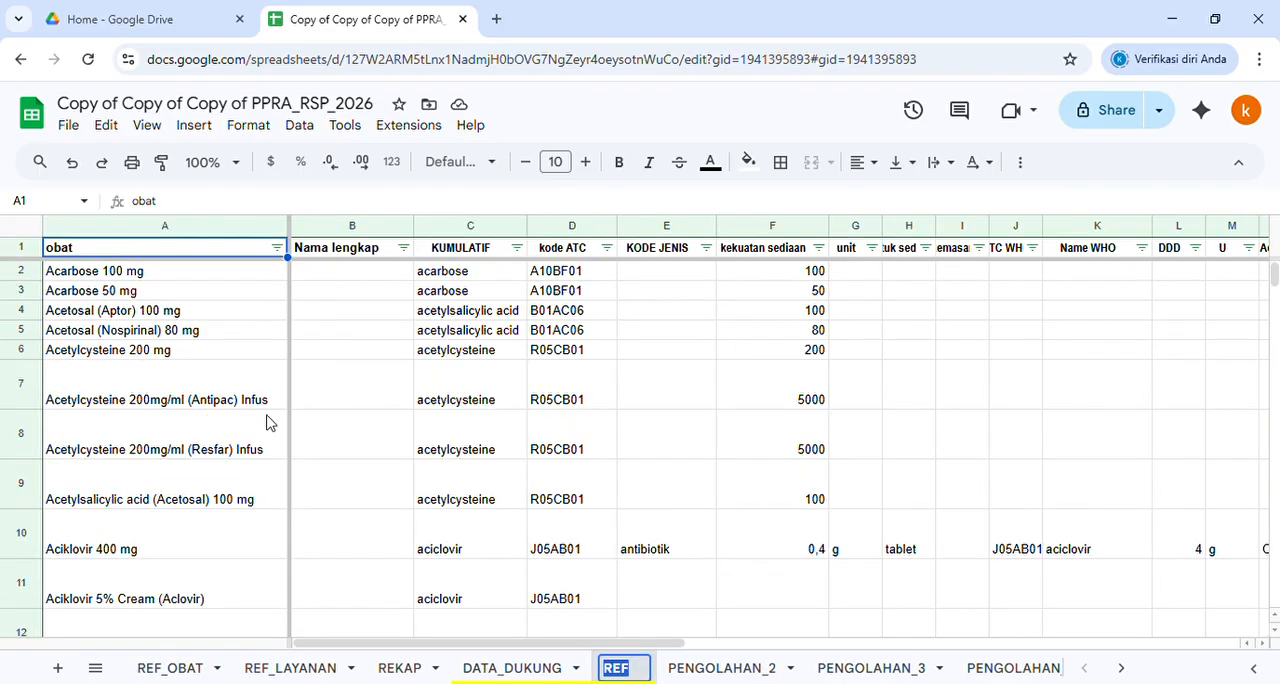
pyautogui.click(170, 668)
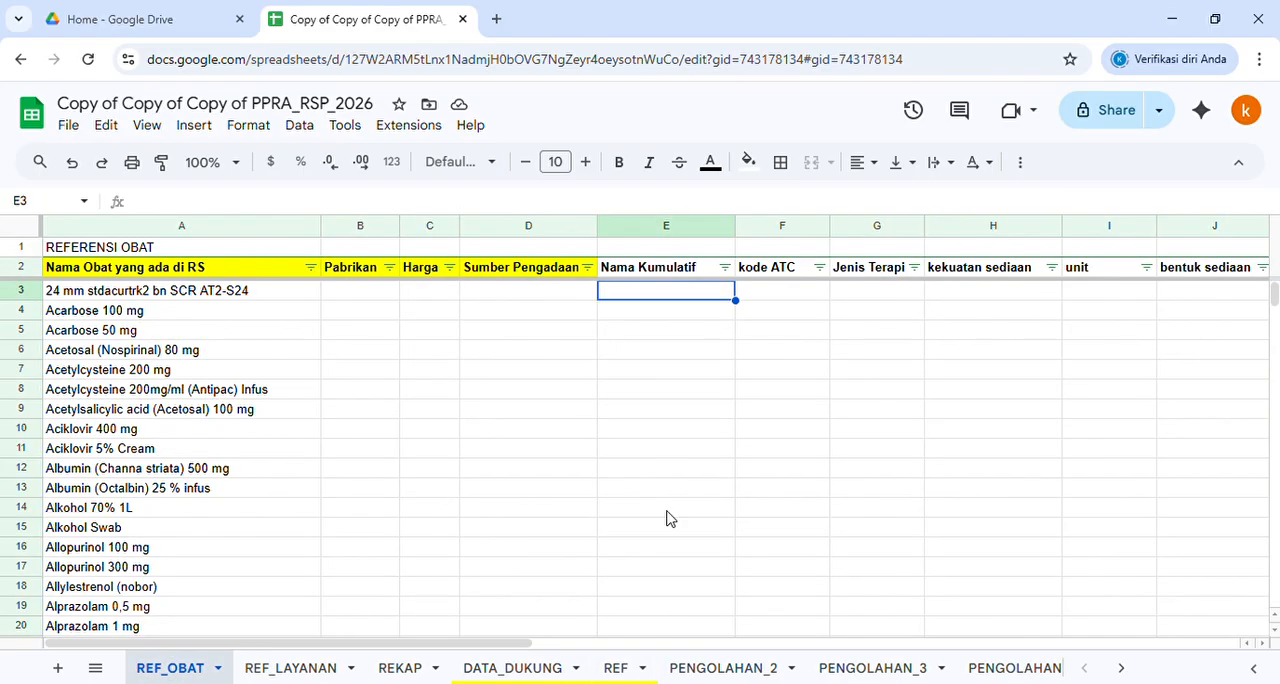
# Enter acarbose by hand in Nama Kumulatif cell E4 and copy it to E5
pyautogui.click(683, 321)
pyautogui.write('acarbose')
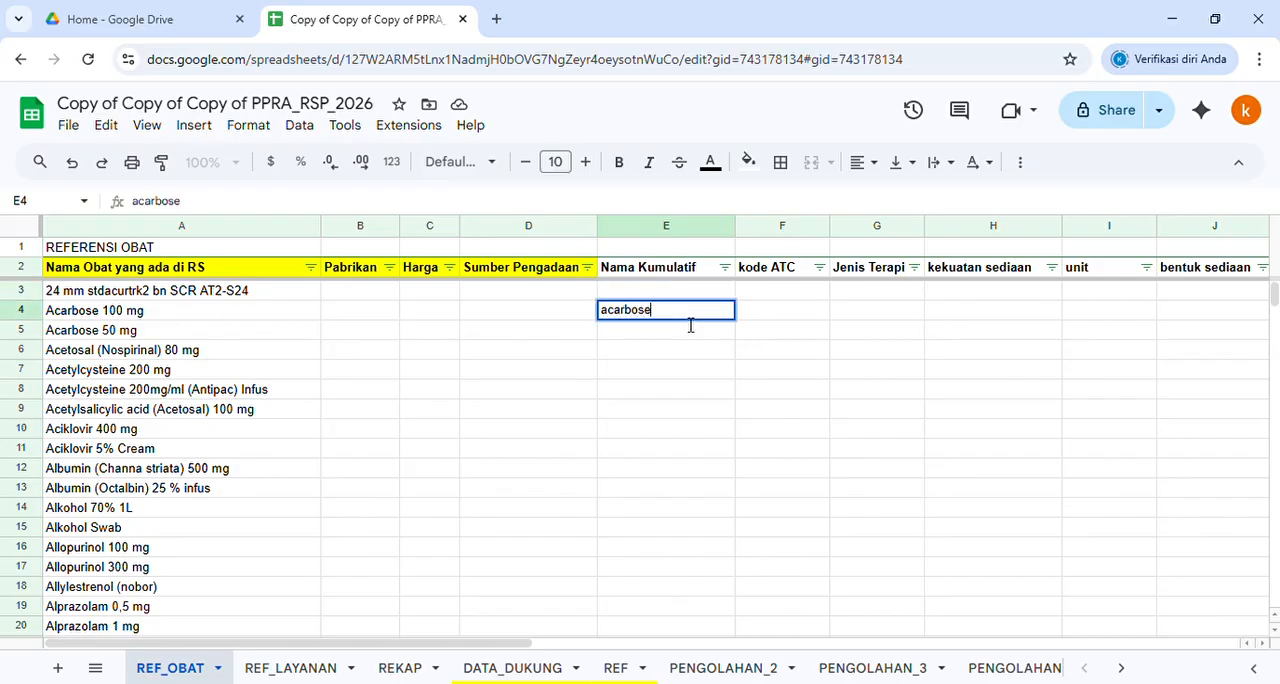
pyautogui.press('Return')
pyautogui.click(682, 317)
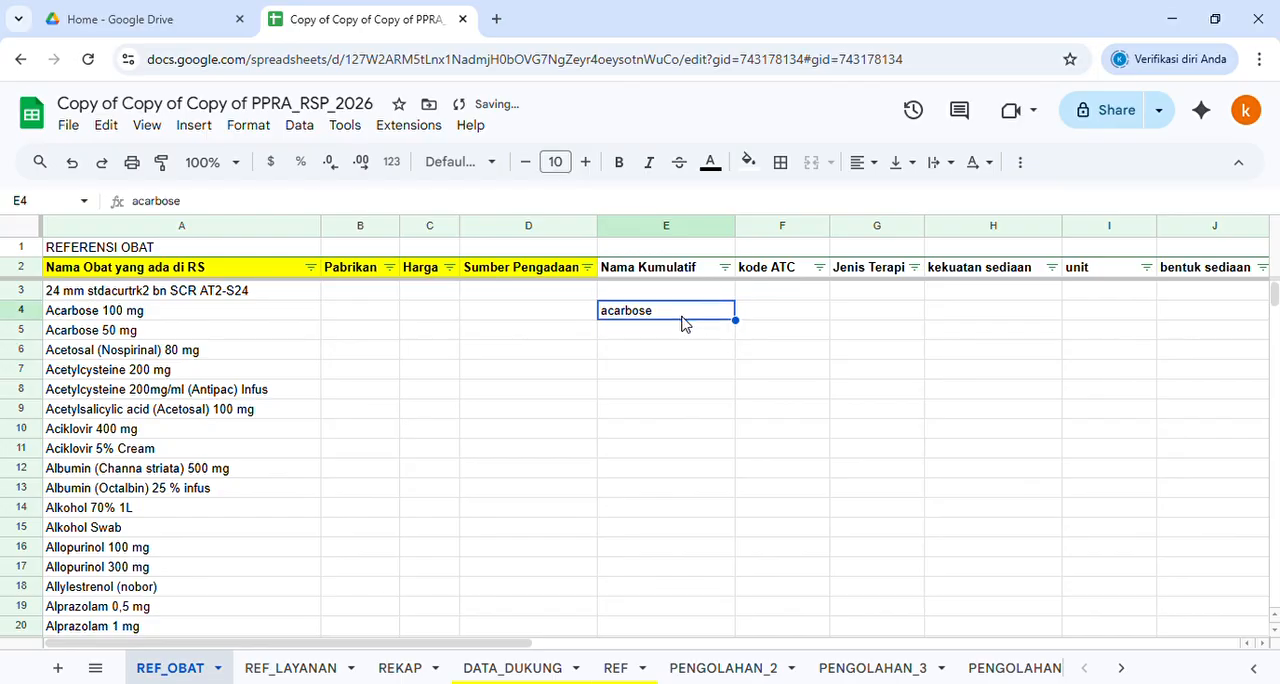
pyautogui.hotkey('ctrl', 'c')
pyautogui.press('Down')
pyautogui.hotkey('ctrl', 'v')
pyautogui.press('Down')
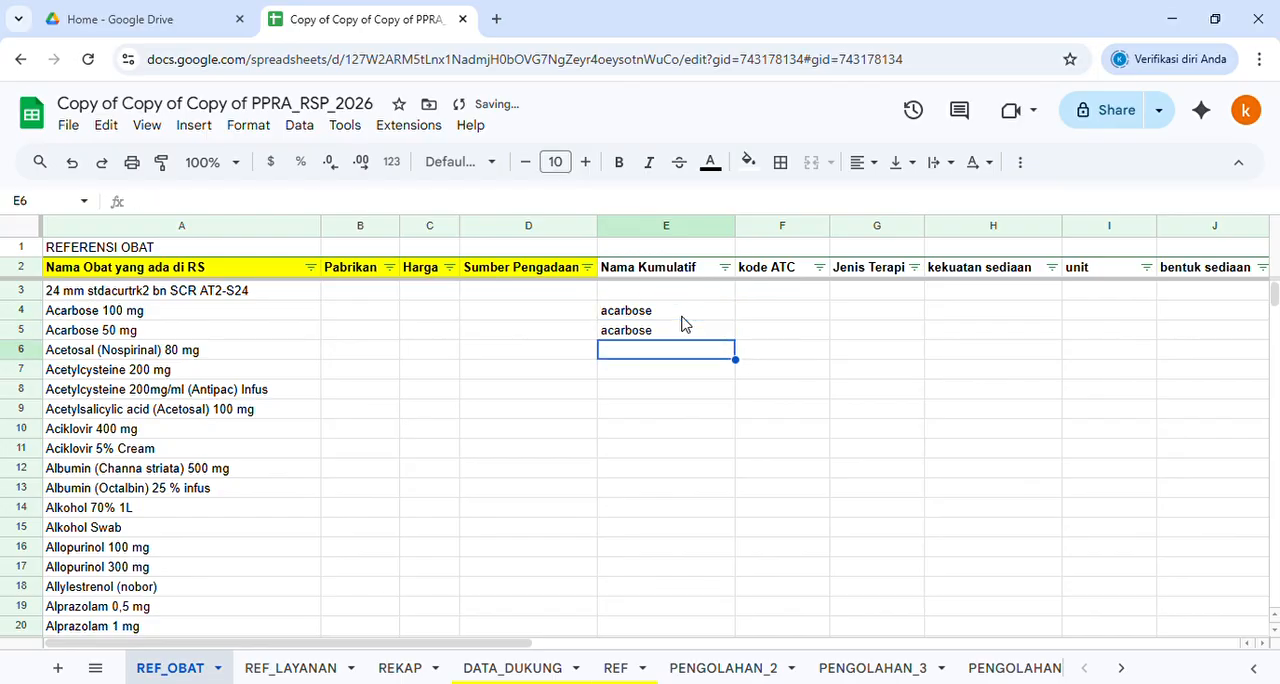
# Enter acetosal by hand in Nama Kumulatif cell E6, copy the cell and move down the column to E11
pyautogui.write('acetosa')
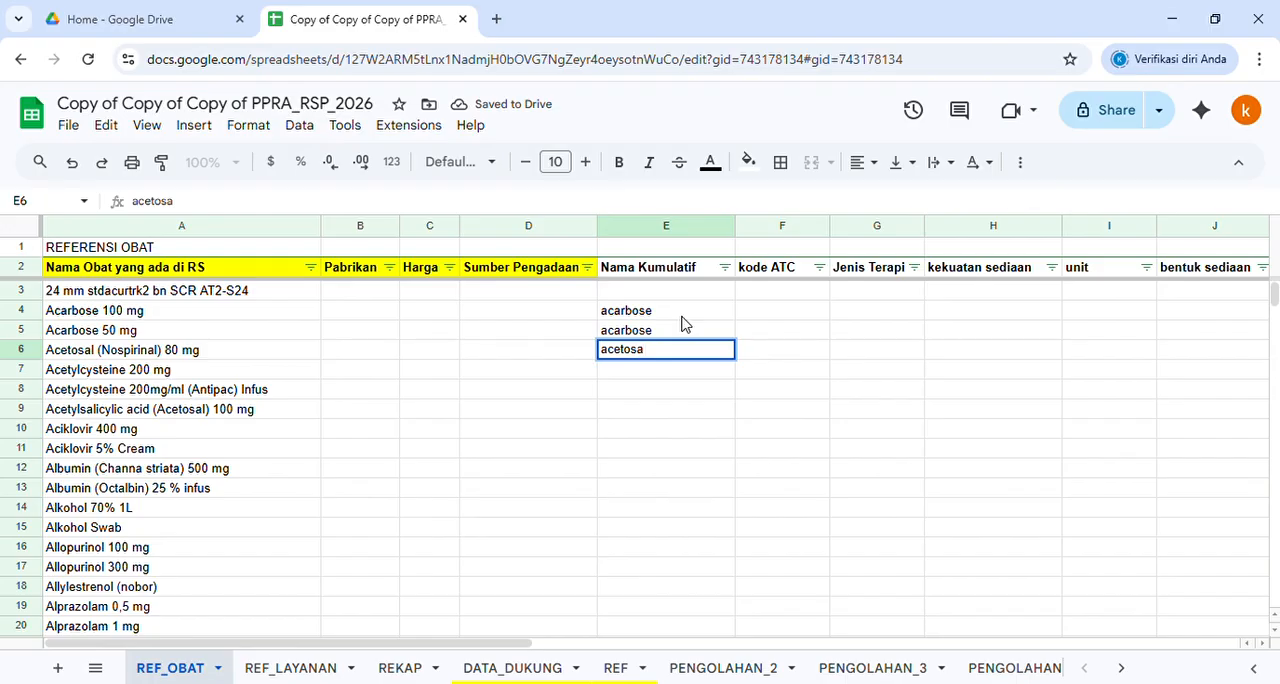
pyautogui.write('l')
pyautogui.press('Return')
pyautogui.press('Up')
pyautogui.hotkey('ctrl', 'c')
pyautogui.press('Down')
pyautogui.press('Down')
pyautogui.press('Down')
pyautogui.press('Down')
pyautogui.press('Down')
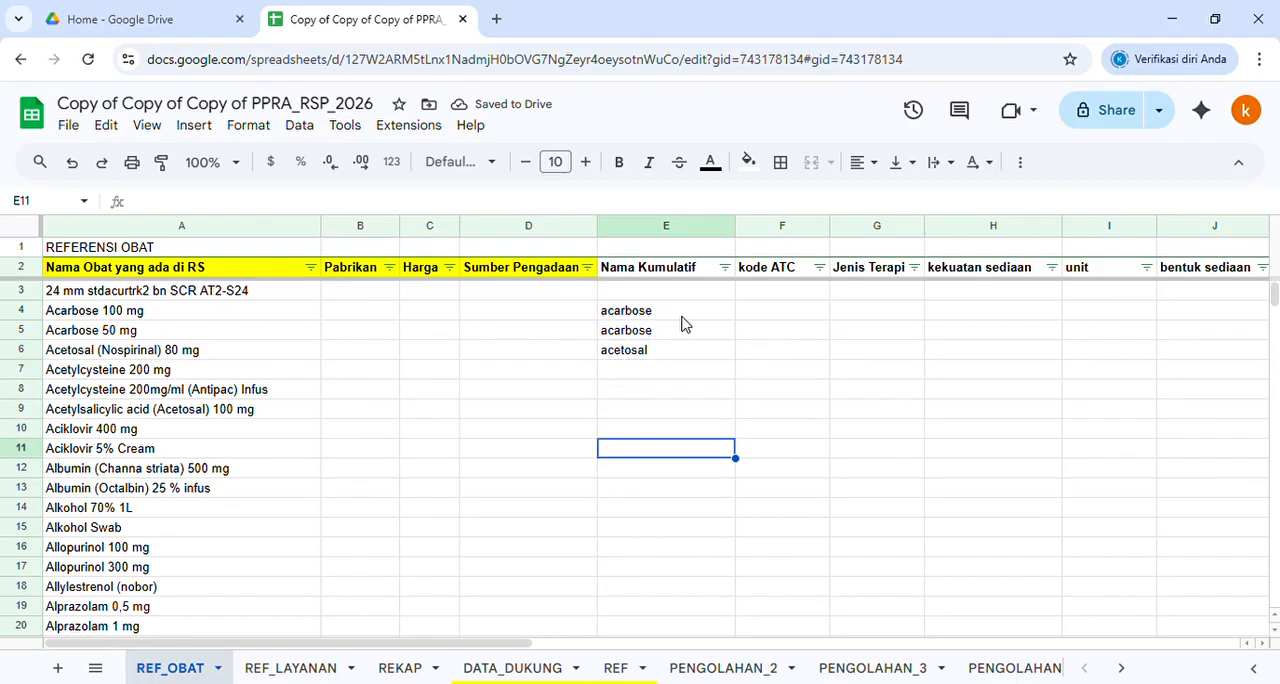
# Clear the manual Nama Kumulatif entries in E3:E10 and check the REF sheet before returning to REF_OBAT
pyautogui.moveTo(617, 290); pyautogui.dragTo(655, 437)
pyautogui.press('Delete')
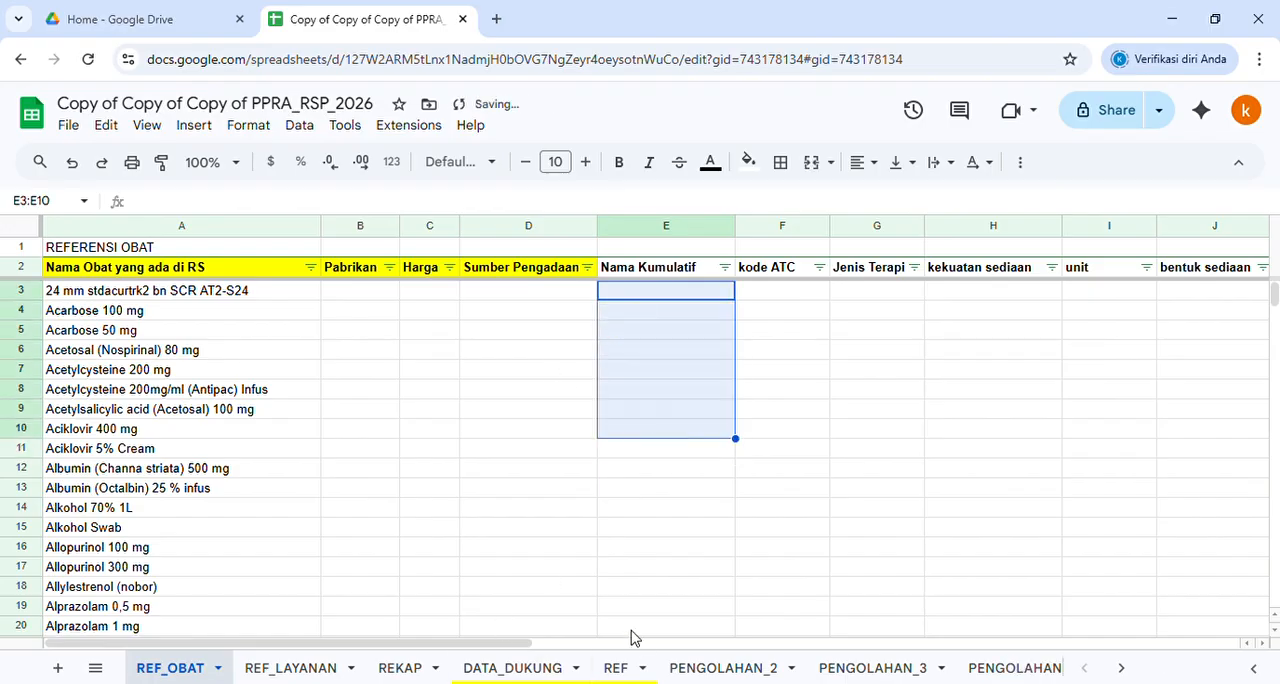
pyautogui.click(617, 670)
pyautogui.click(170, 670)
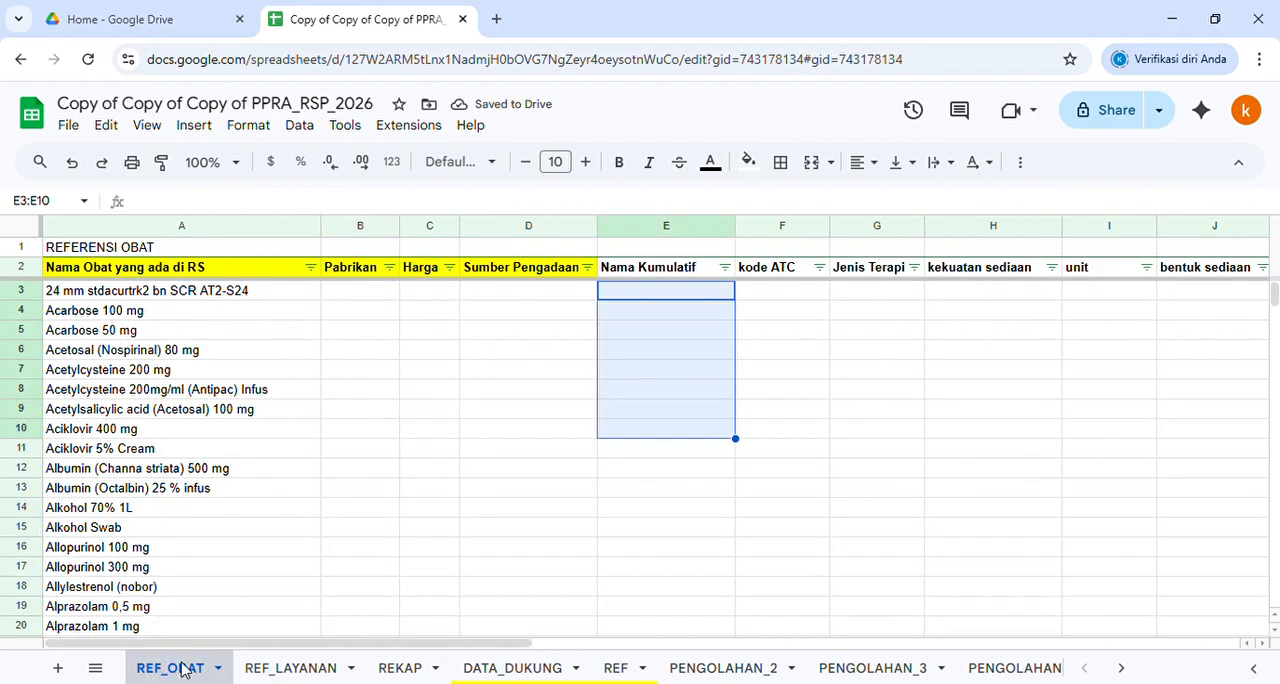
# Start an XLOOKUP formula in Nama Kumulatif cell E3 of REF_OBAT with A3:A as the search key
pyautogui.click(657, 299)
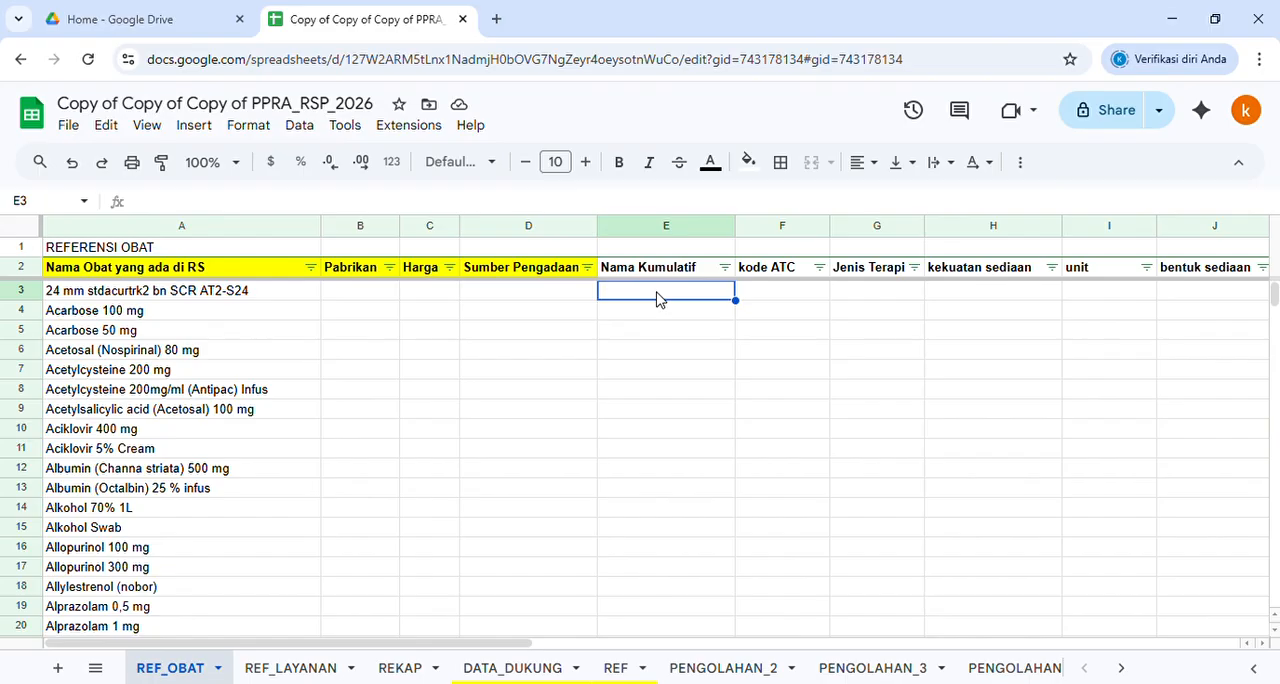
pyautogui.write('=xlooku')
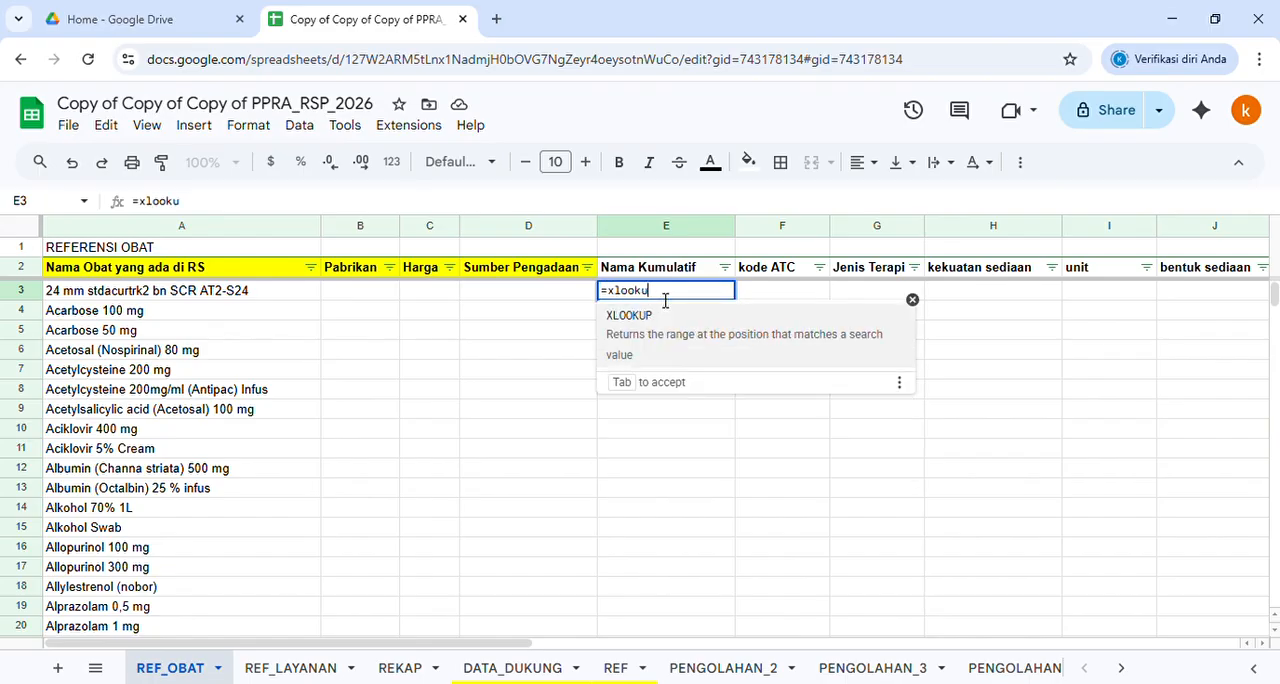
pyautogui.write('p(')
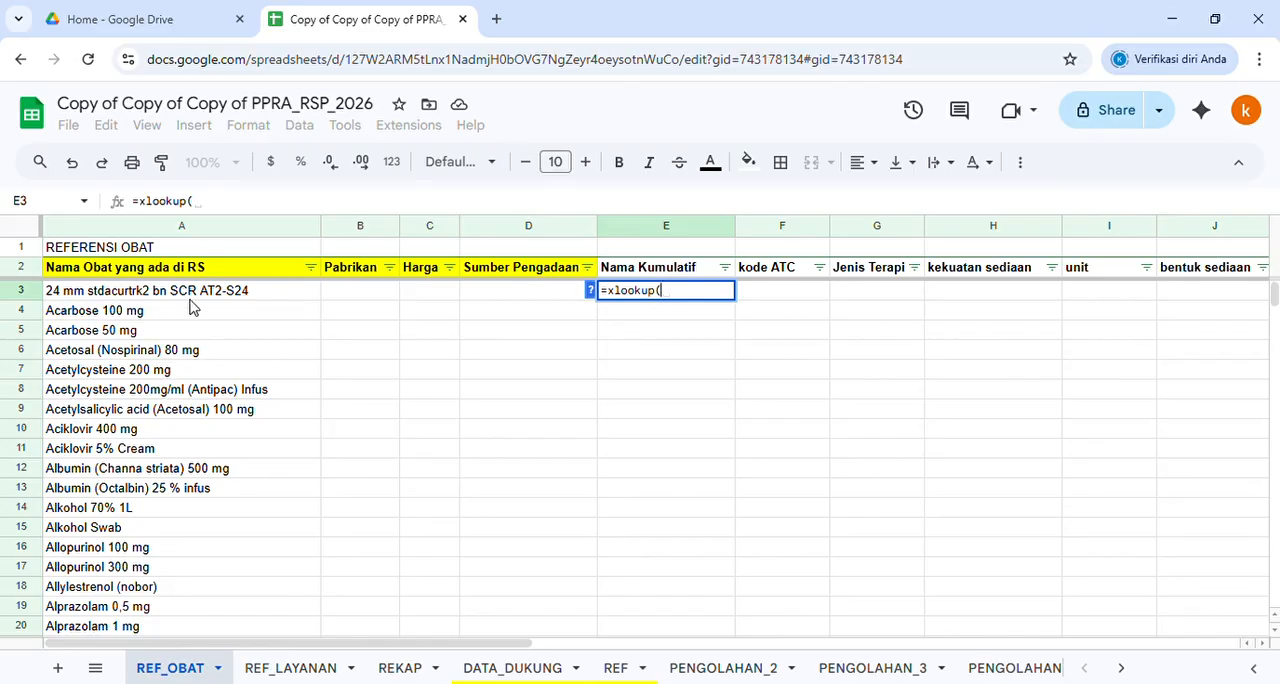
pyautogui.moveTo(193, 303); pyautogui.dragTo(189, 555)
pyautogui.press('BackSpace')
pyautogui.press('BackSpace')
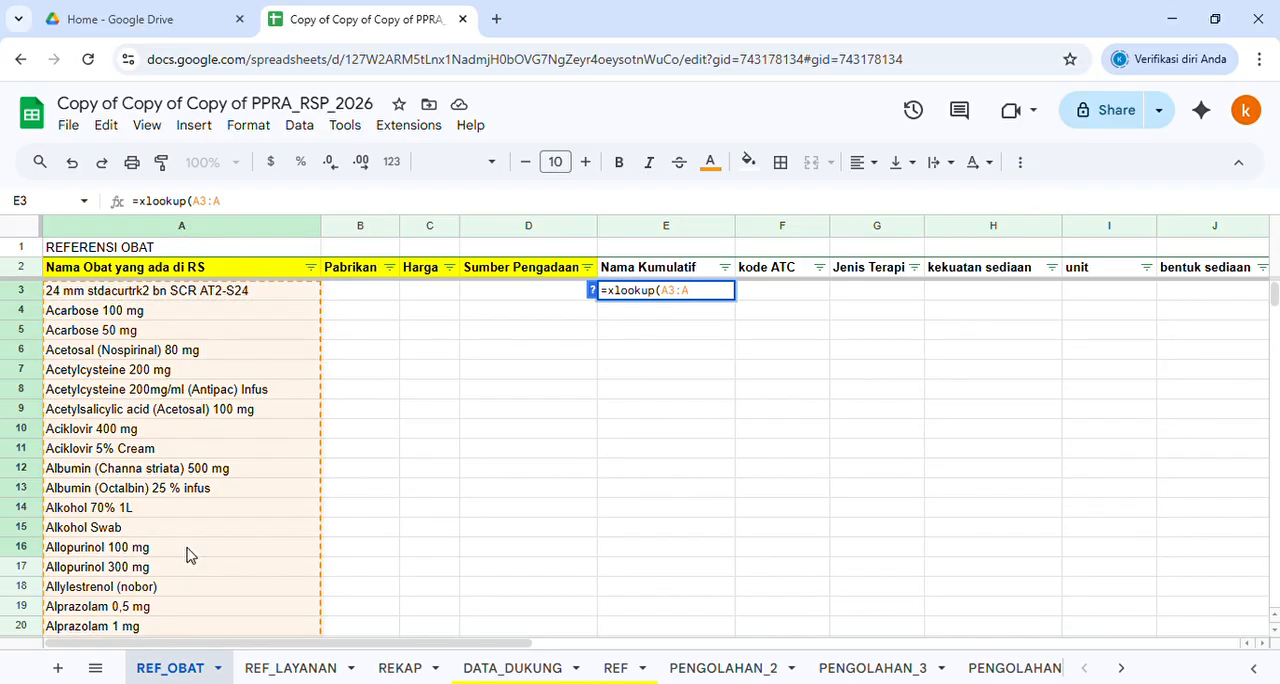
pyautogui.write(';')
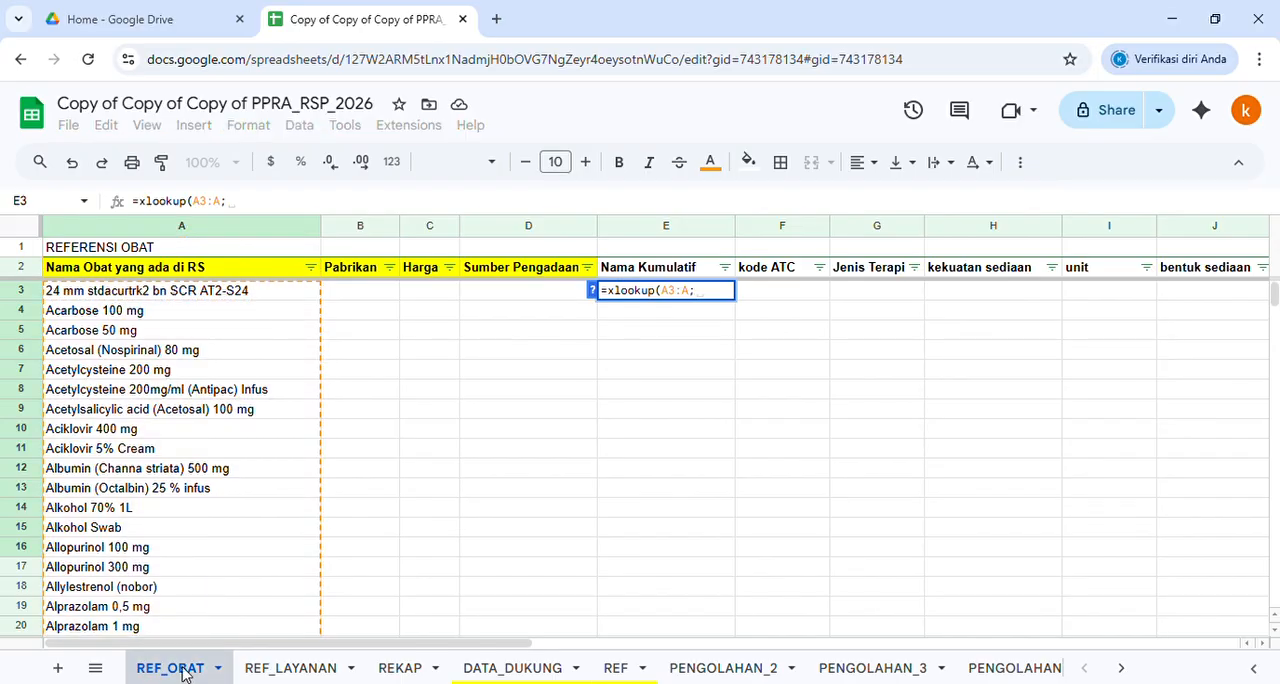
# Set the XLOOKUP's lookup range to REF!A:A and its result range to REF!C:C
pyautogui.click(617, 668)
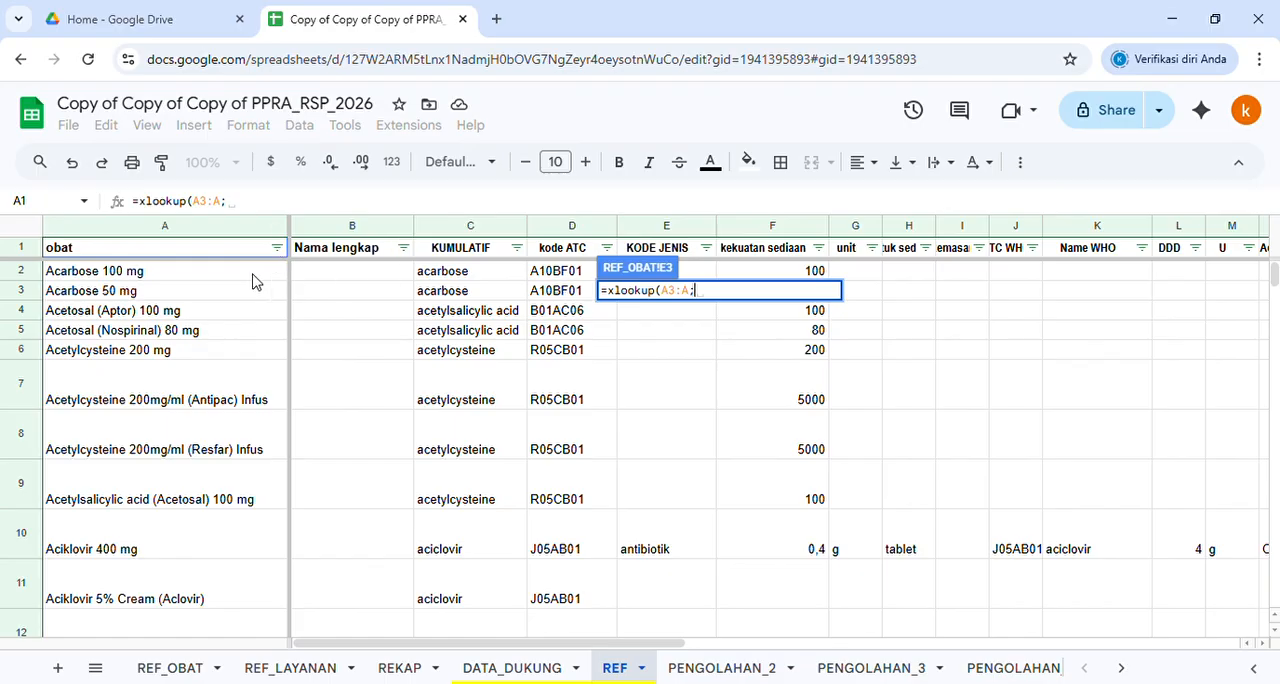
pyautogui.click(211, 232)
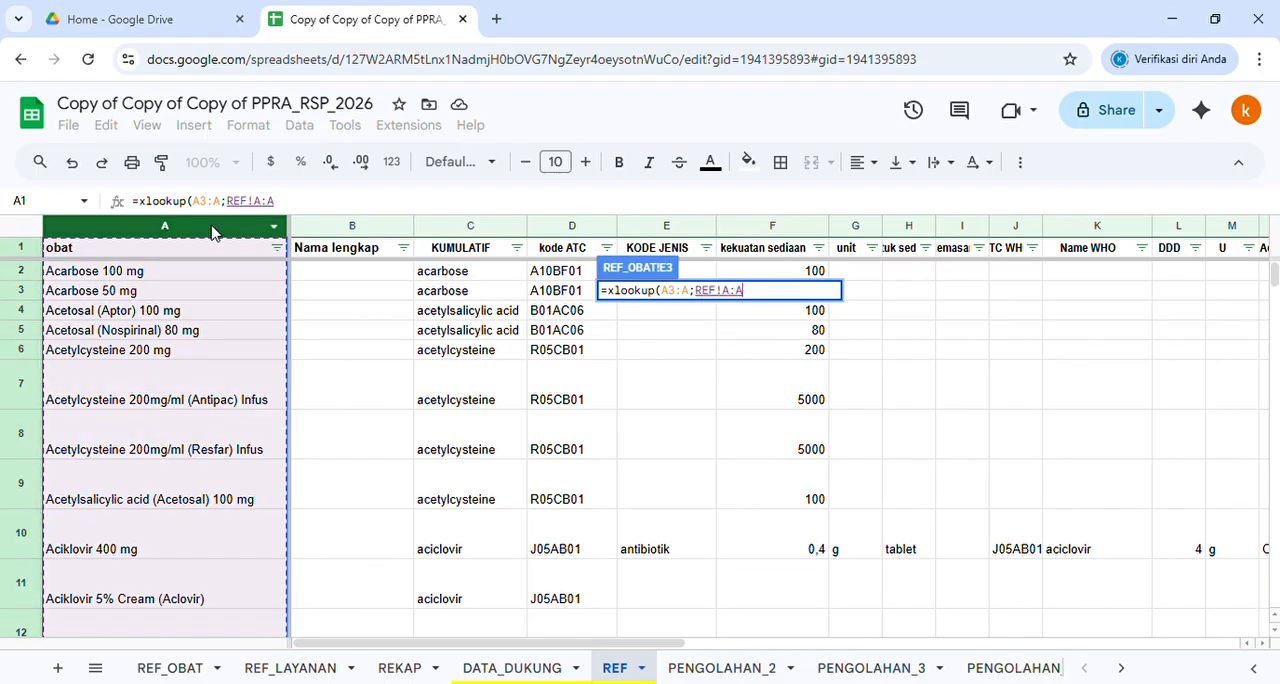
pyautogui.write(';')
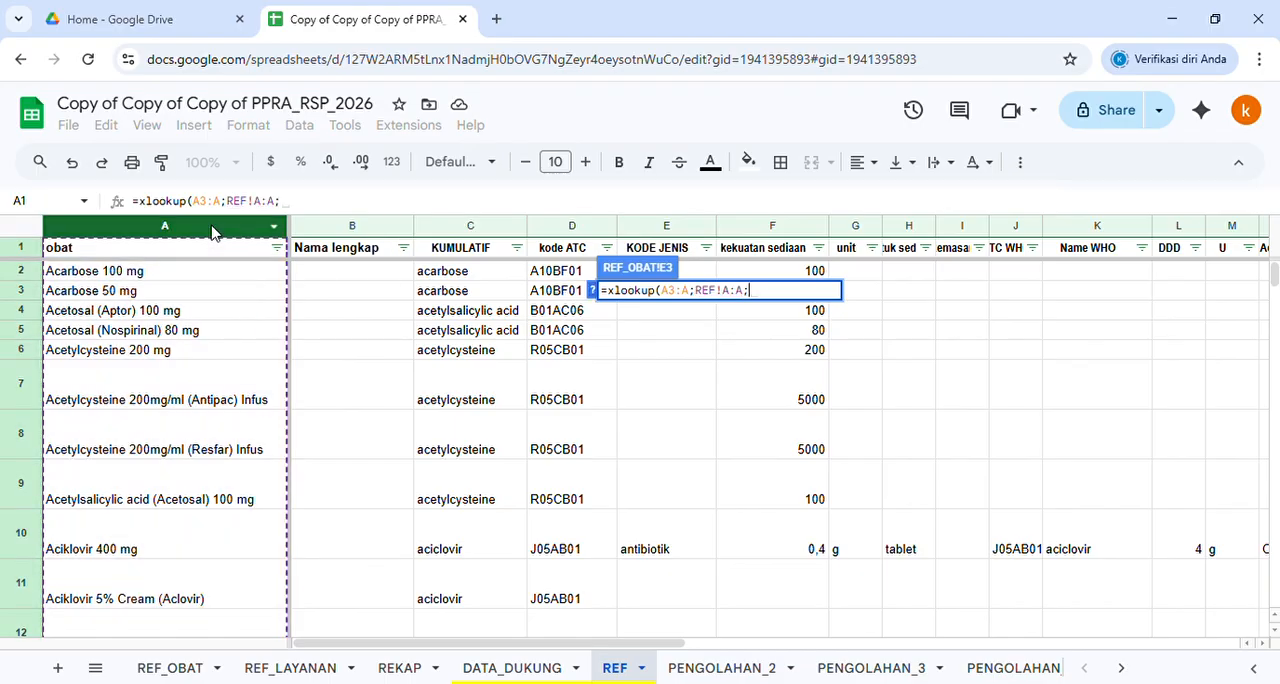
pyautogui.click(450, 236)
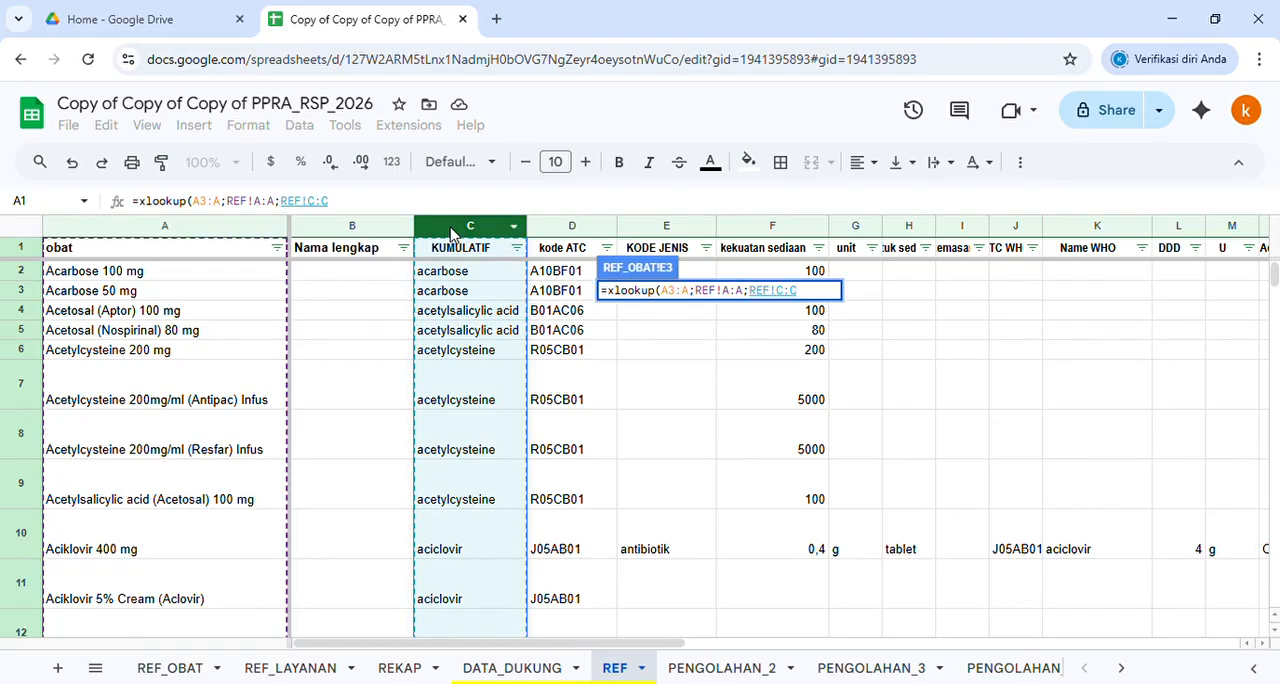
pyautogui.write(';')
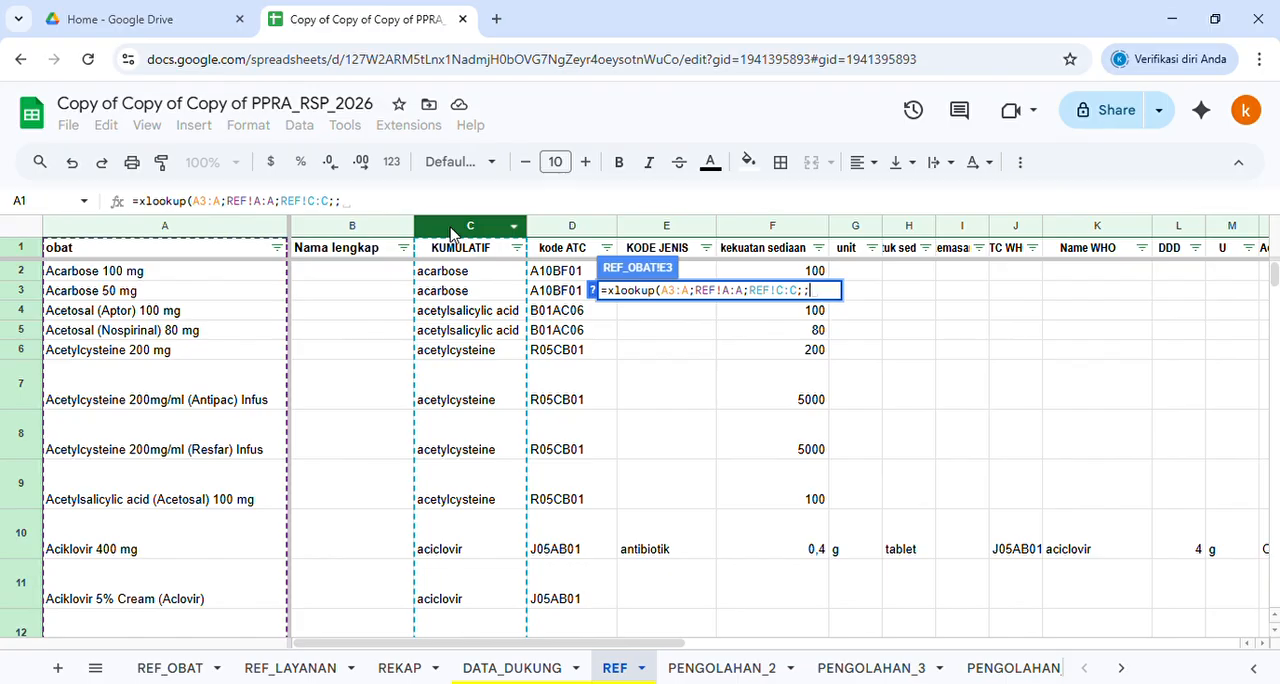
# Leave the missing value empty, set match mode 0 and search mode 1, and enter the XLOOKUP as an ArrayFormula
pyautogui.write(';0;1')
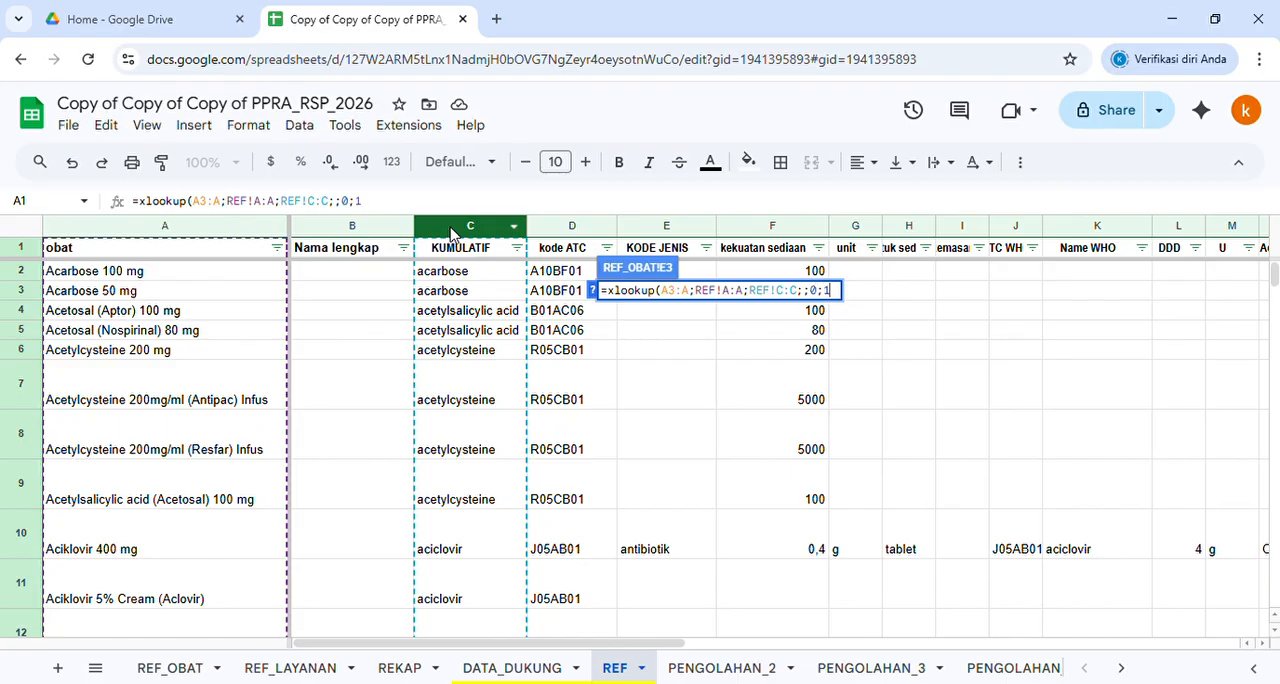
pyautogui.write(')')
pyautogui.hotkey('ctrl', 'shift', 'Return')
pyautogui.press('Return')
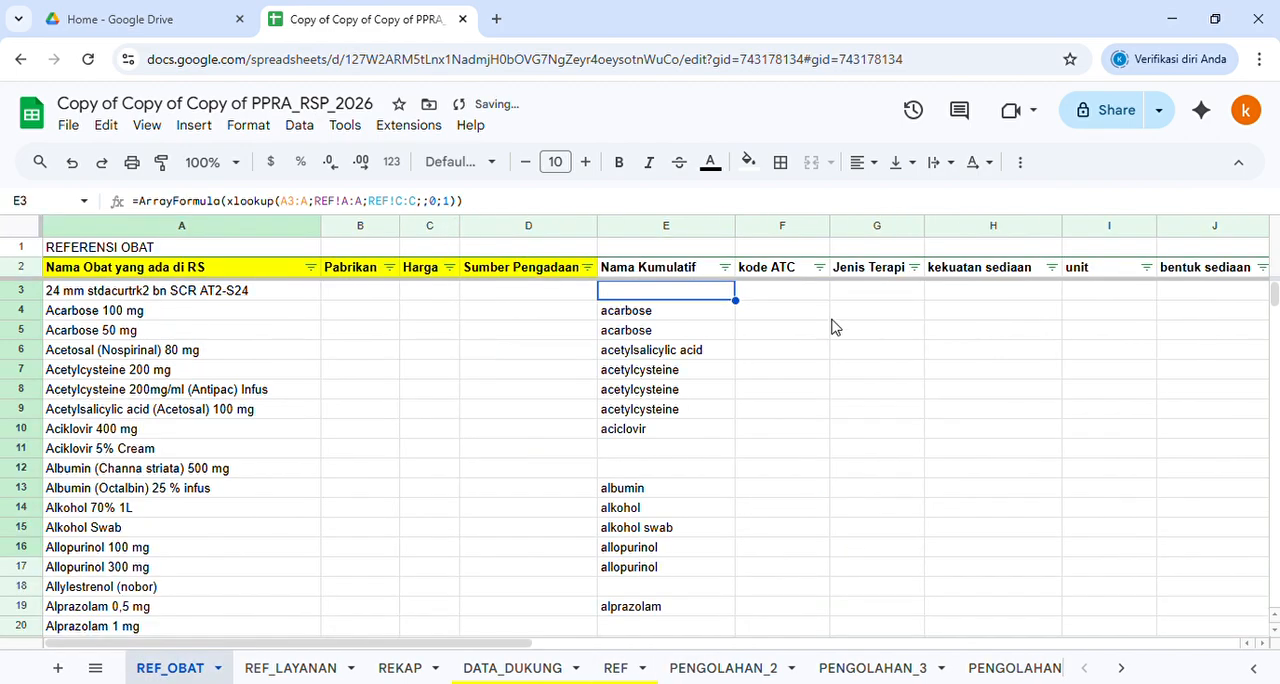
# Examine the Nama Kumulatif formula in E3 and the kode ATC column on the REF sheet, and return to REF_OBAT
pyautogui.click(686, 392)
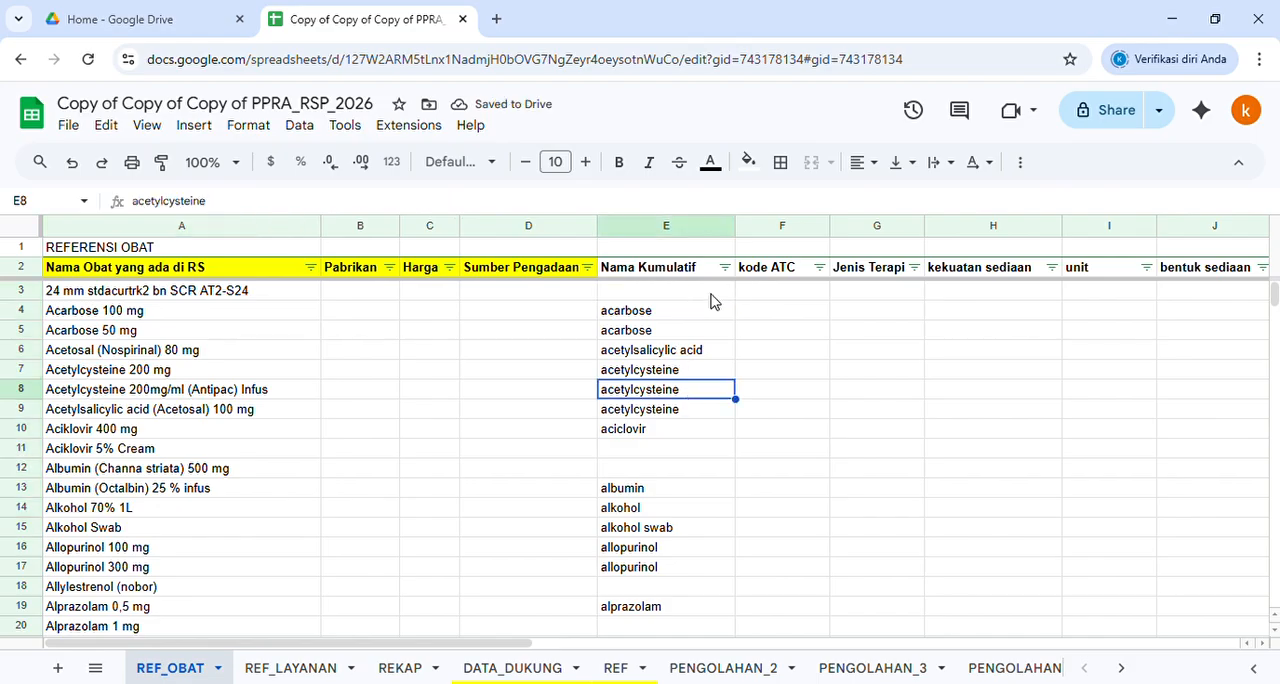
pyautogui.click(710, 292)
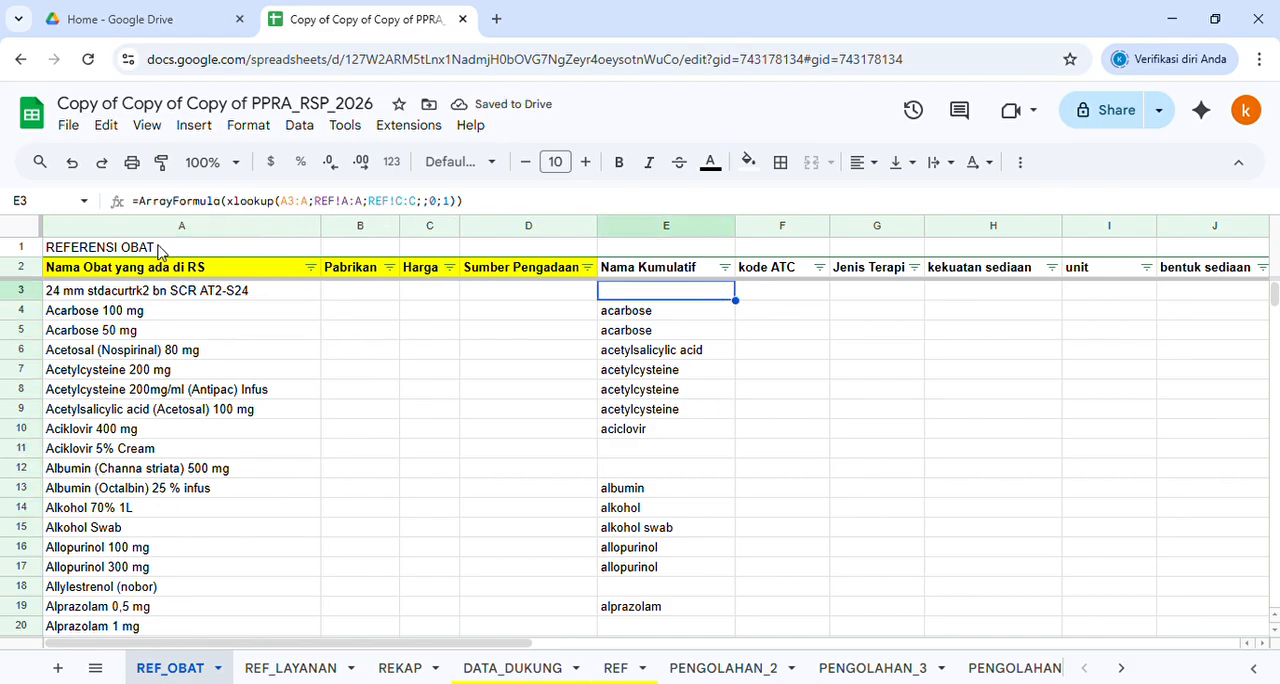
pyautogui.click(303, 210)
pyautogui.doubleClick(355, 201)
pyautogui.press('Escape')
pyautogui.click(621, 668)
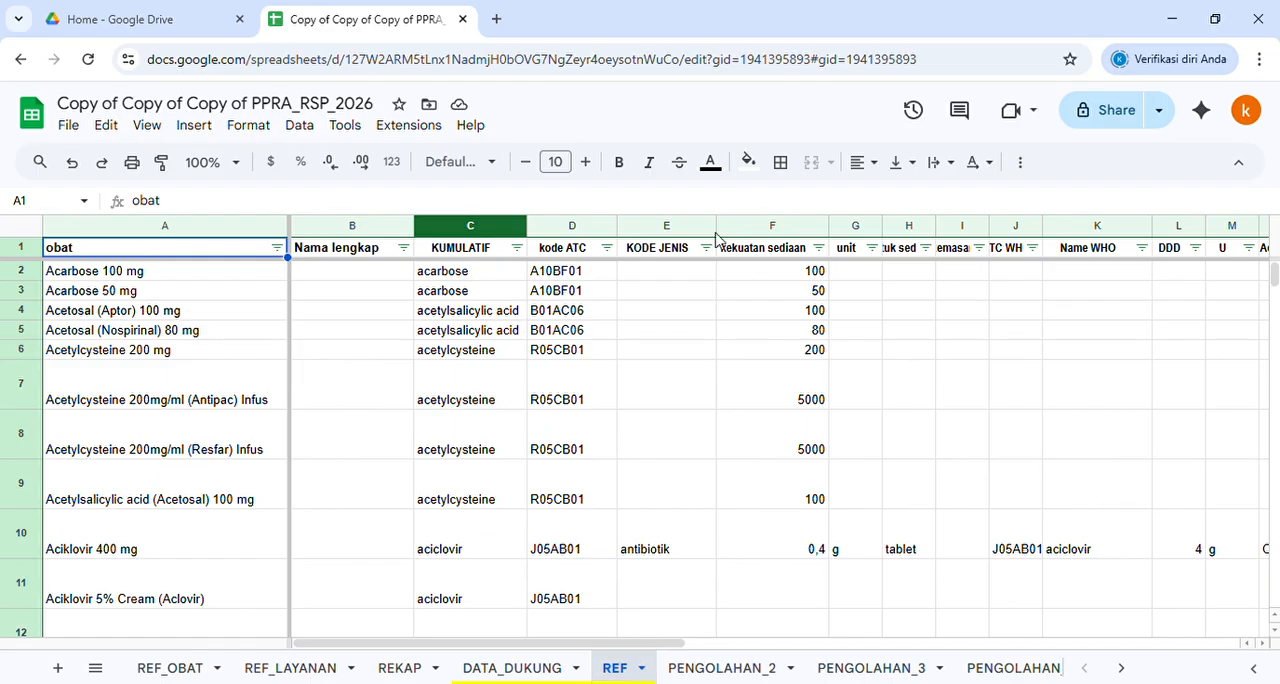
pyautogui.click(574, 252)
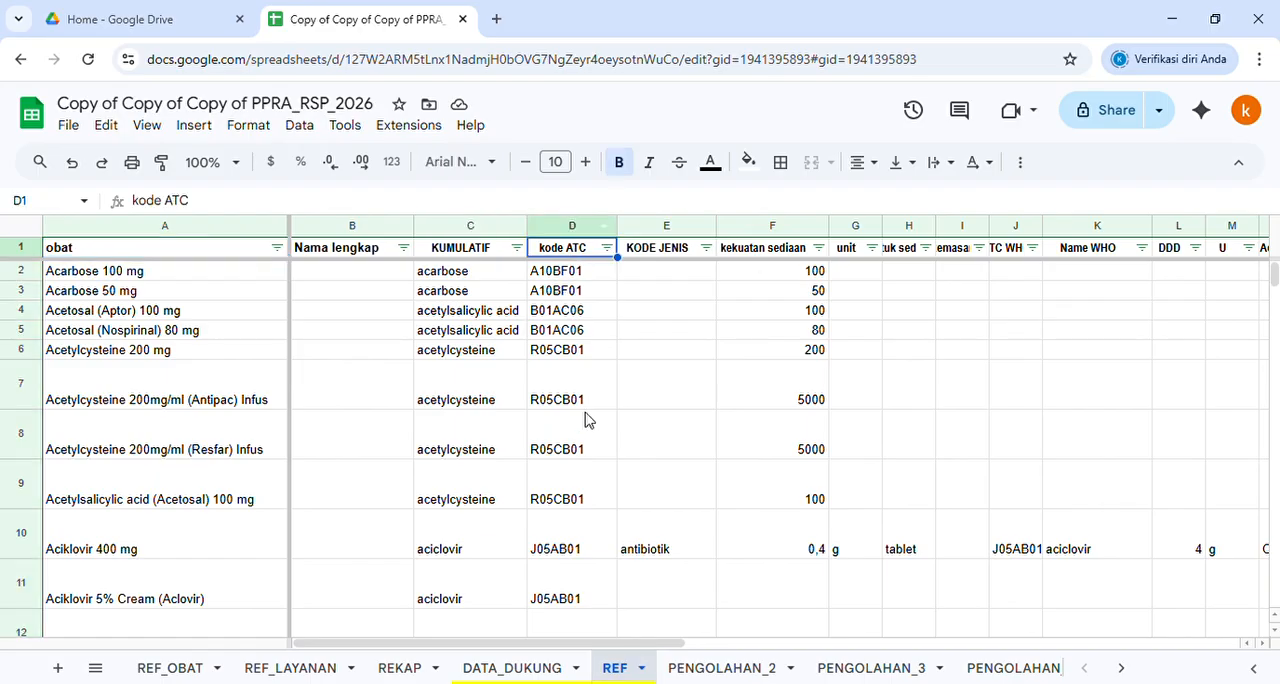
pyautogui.click(162, 672)
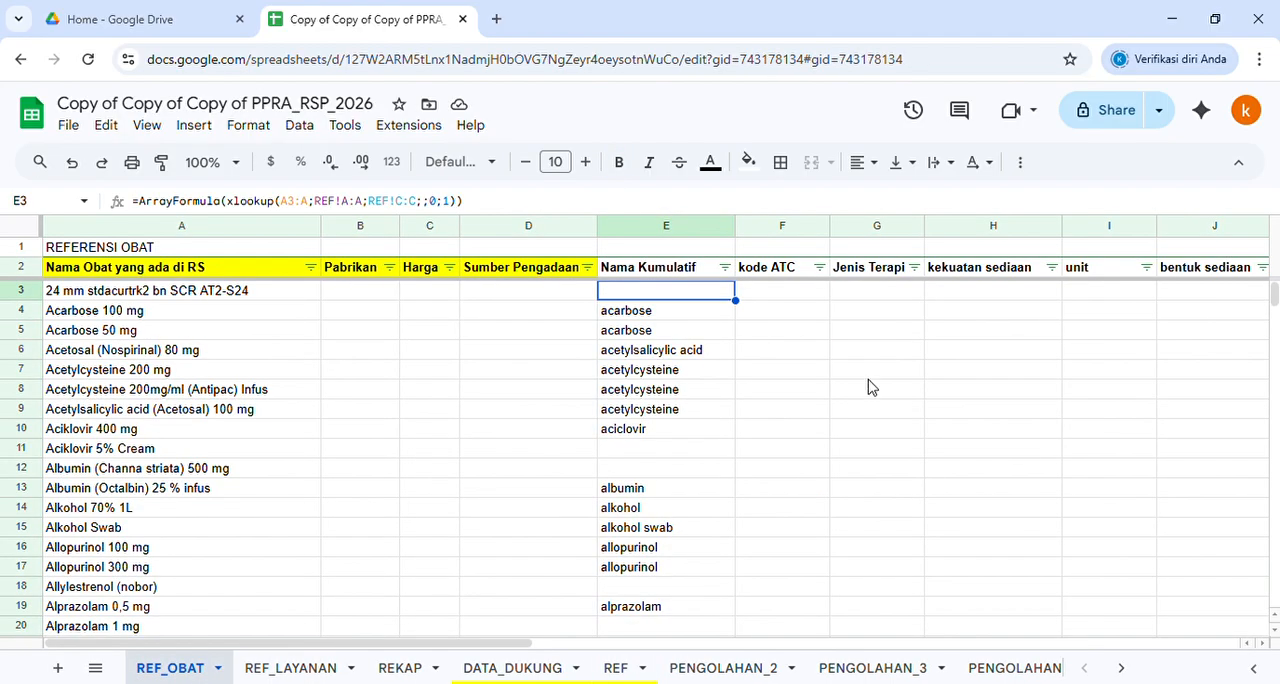
# Make the search key and lookup range in E3 absolute as $A$3:$A and REF!$A:$A, keeping REF!C:C relative
pyautogui.click(305, 207)
pyautogui.press('F4')
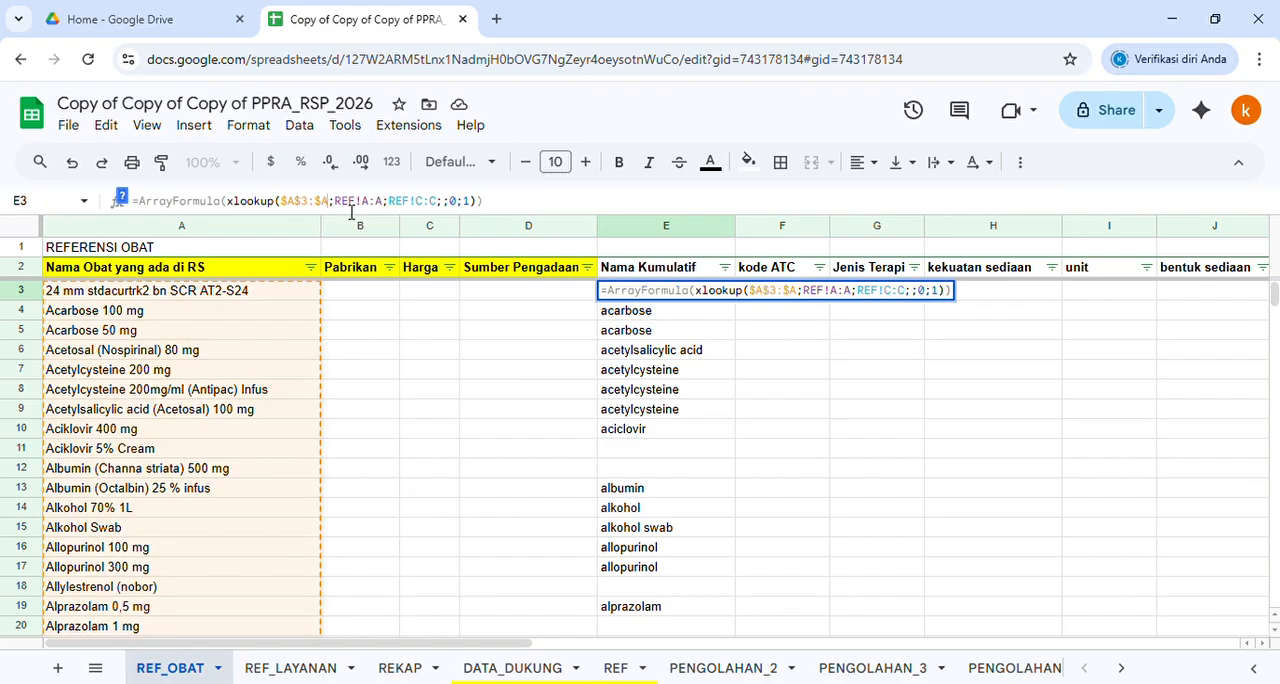
pyautogui.press('F4')
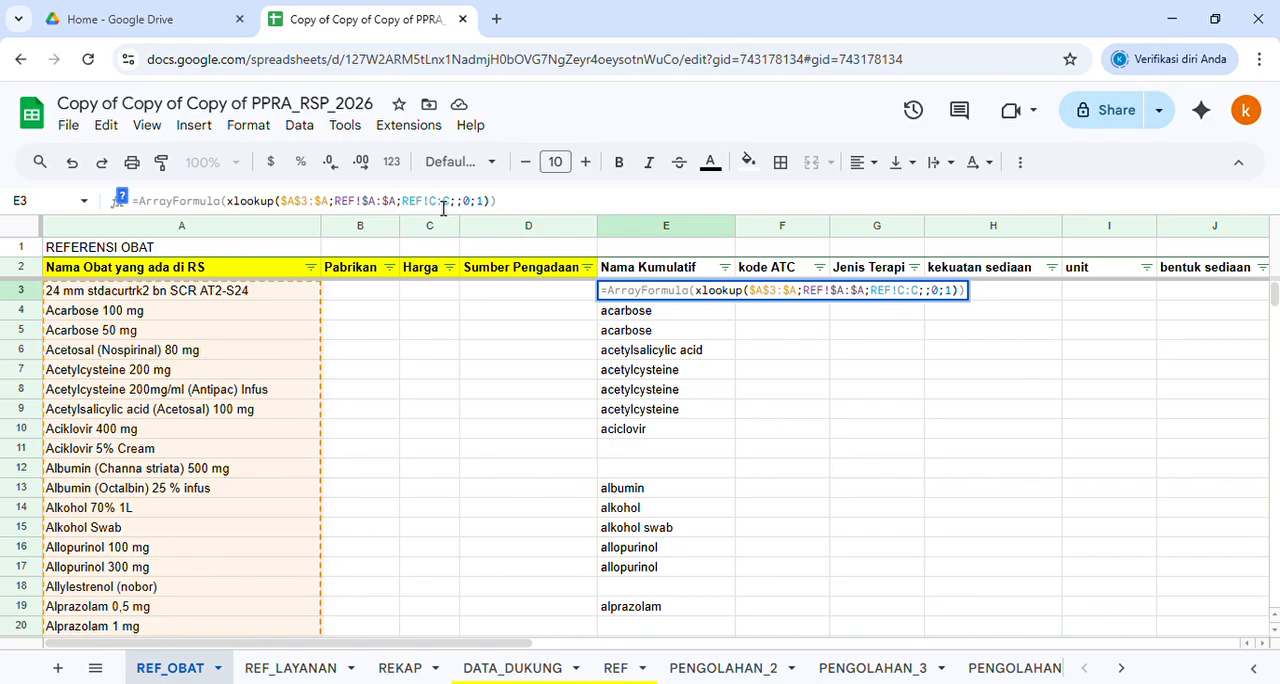
pyautogui.press('Return')
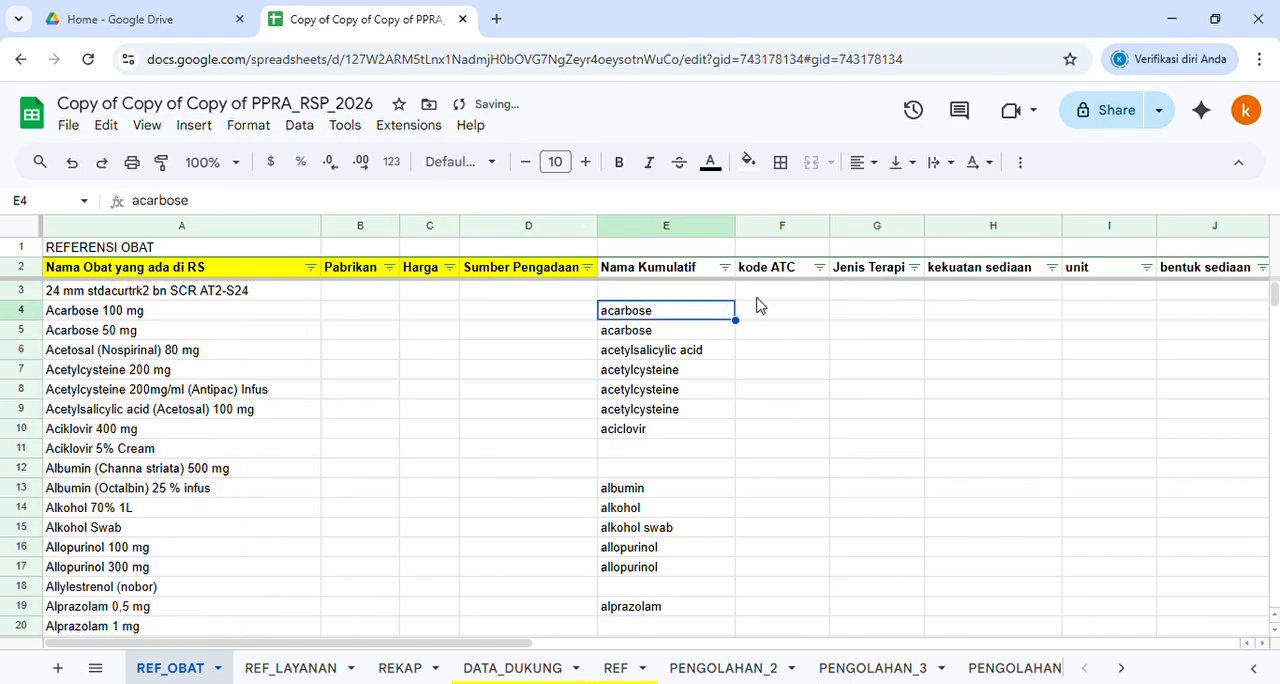
# Copy the E3 formula into row 3 of the kode ATC, Jenis Terapi and kekuatan sediaan columns (F3:H3)
pyautogui.click(716, 295)
pyautogui.press('Right')
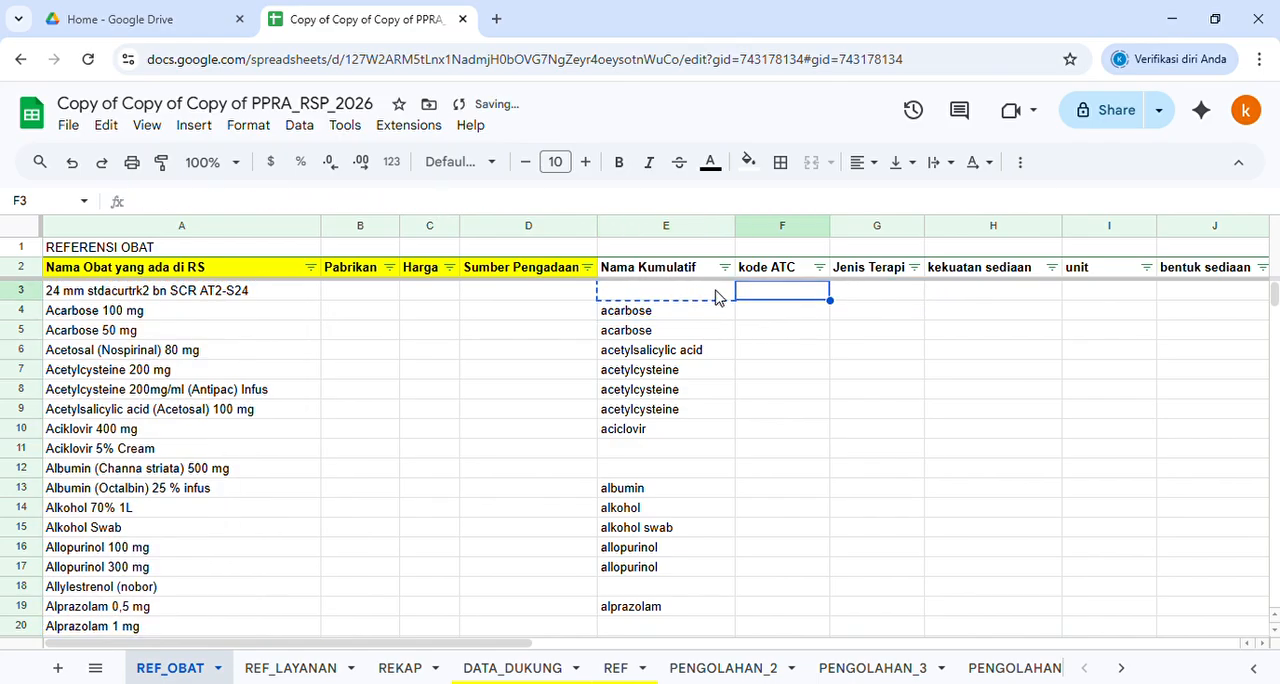
pyautogui.write('=ArrayFormula(xlookup($A$3:$A;REF!$A:$A;REF!D:D;;0;1))')
pyautogui.press('Right')
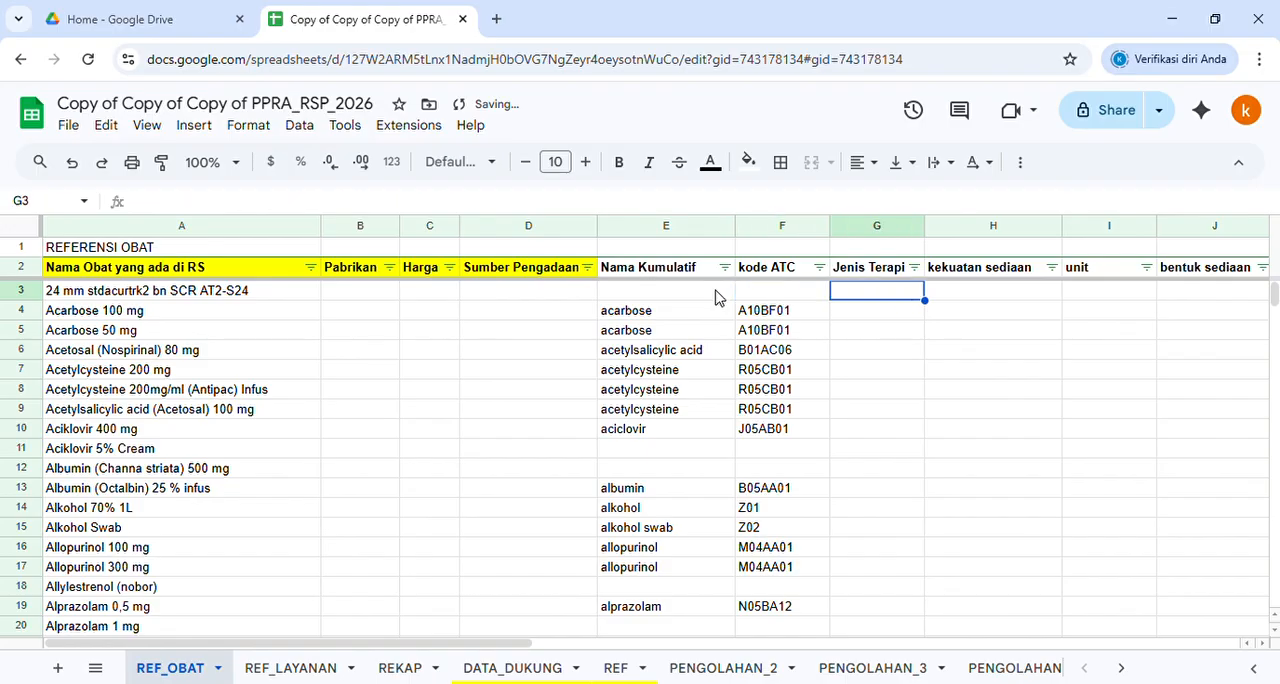
pyautogui.hotkey('ctrl', 'v')
pyautogui.press('Right')
pyautogui.hotkey('ctrl', 'v')
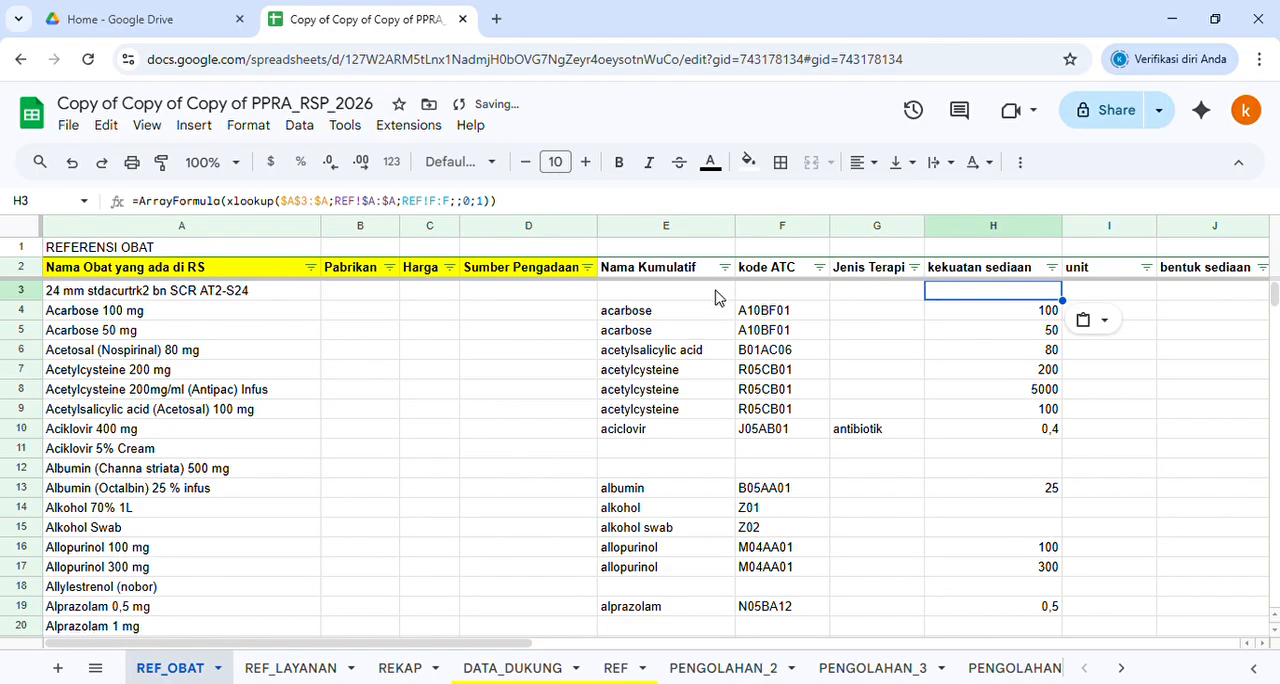
# Paste the formula into row 3 of the unit, bentuk sediaan, kemasan and ATC WHO columns (I3:L3)
pyautogui.press('Right')
pyautogui.hotkey('ctrl', 'v')
pyautogui.press('Right')
pyautogui.hotkey('ctrl', 'v')
pyautogui.press('Right')
pyautogui.hotkey('ctrl', 'v')
pyautogui.press('Right')
pyautogui.press('Right')
pyautogui.press('Left')
pyautogui.hotkey('ctrl', 'v')
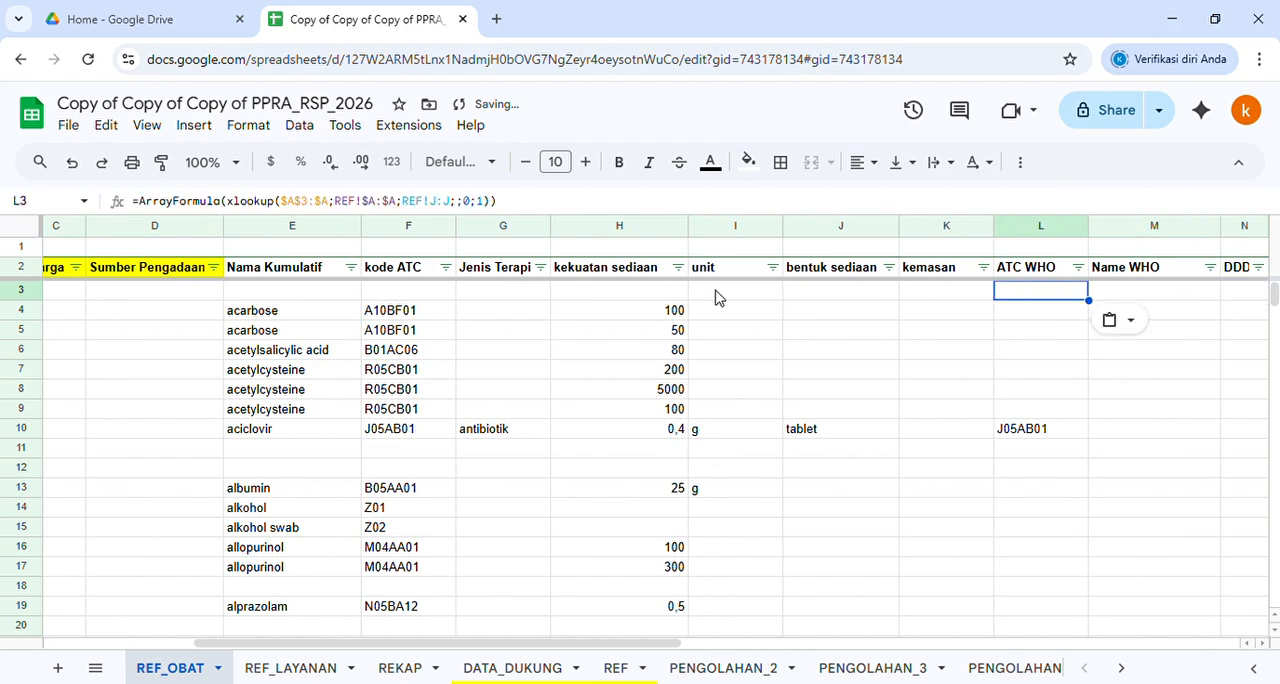
# Paste the formula into row 3 of the Name WHO and DDD columns (M3:N3)
pyautogui.press('Right')
pyautogui.hotkey('ctrl', 'v')
pyautogui.press('Right')
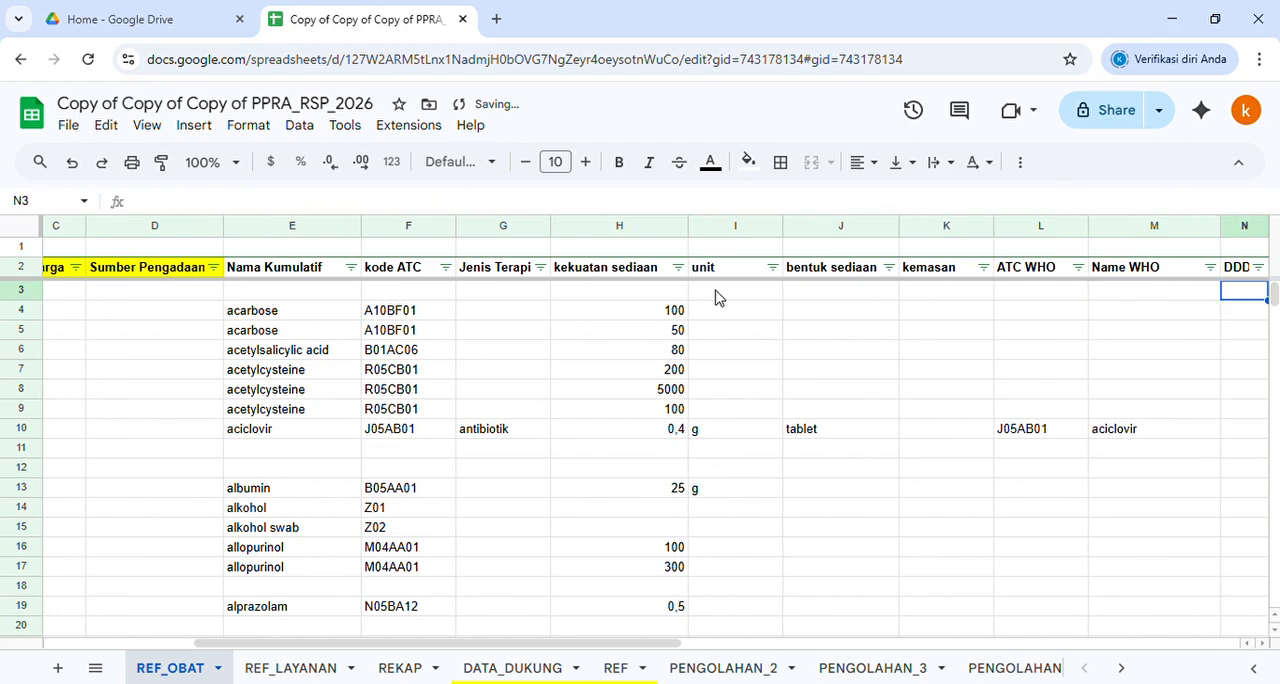
pyautogui.press('Right')
pyautogui.press('Left')
pyautogui.hotkey('ctrl', 'v')
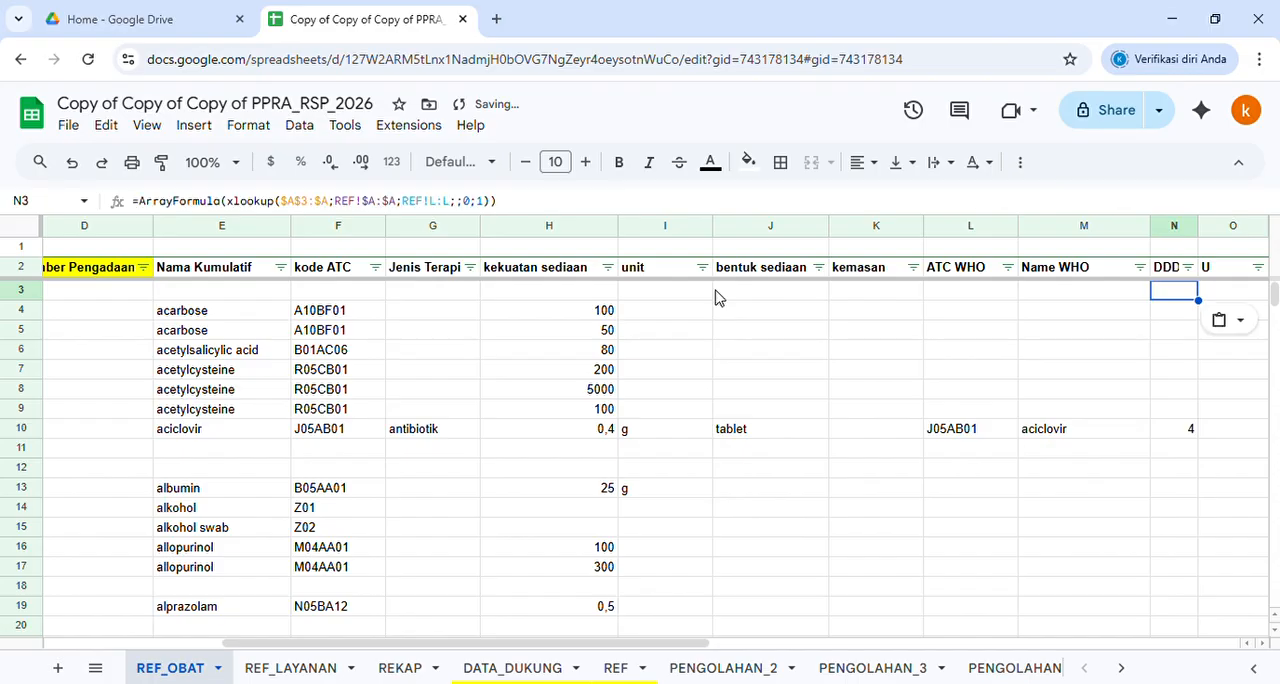
# Paste the formula into row 3 of the U, Adm.R and Note columns (O3:Q3)
pyautogui.press('Right')
pyautogui.hotkey('ctrl', 'v')
pyautogui.press('Right')
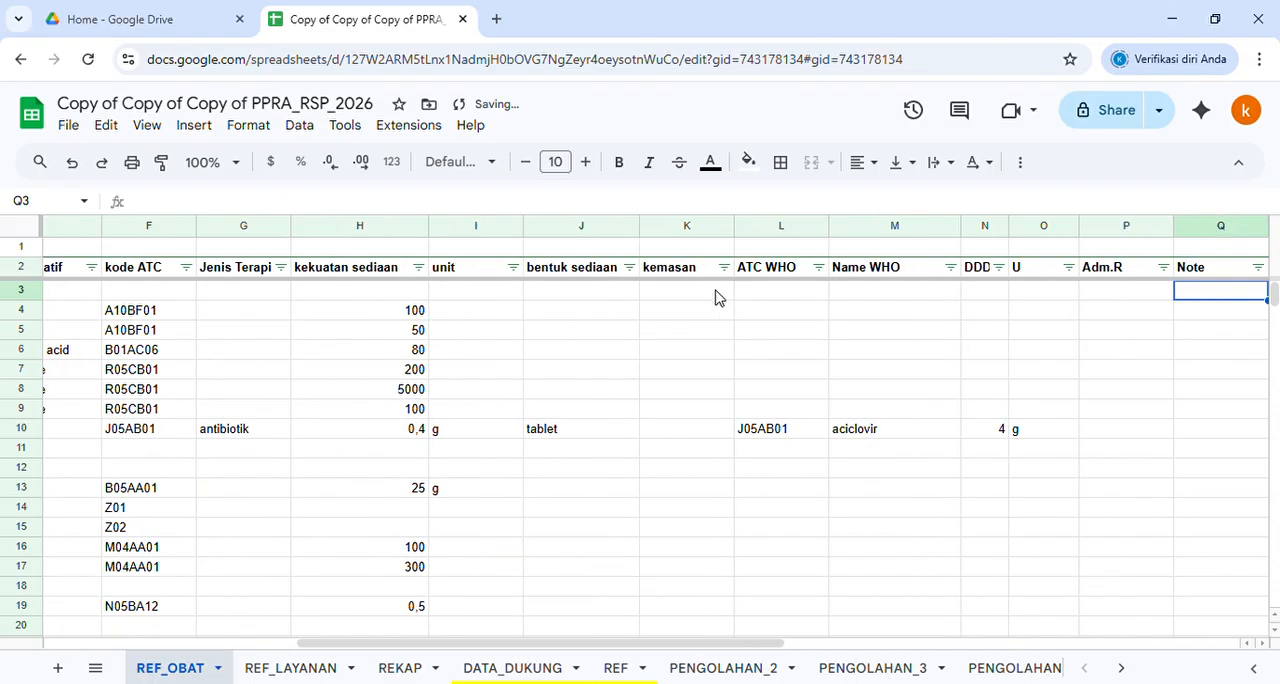
pyautogui.hotkey('ctrl', 'v')
pyautogui.press('Right')
pyautogui.hotkey('ctrl', 'v')
pyautogui.press('Right')
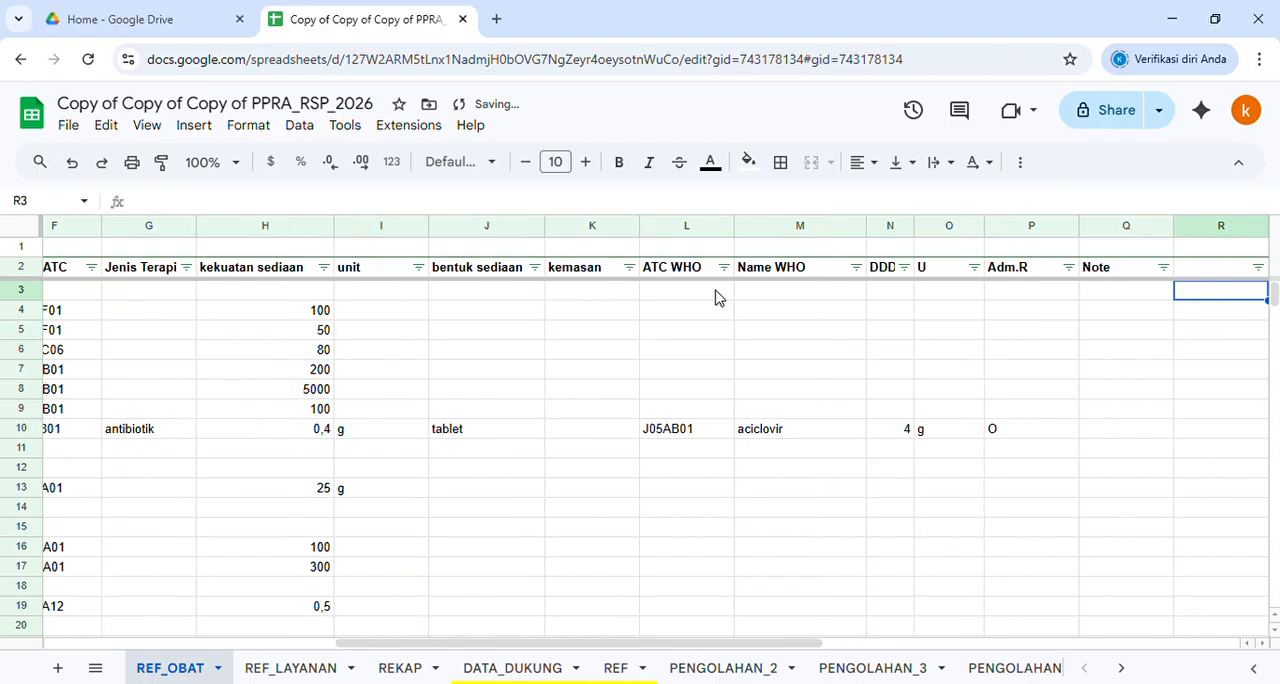
pyautogui.press('Right')
pyautogui.press('Left')
pyautogui.press('Left')
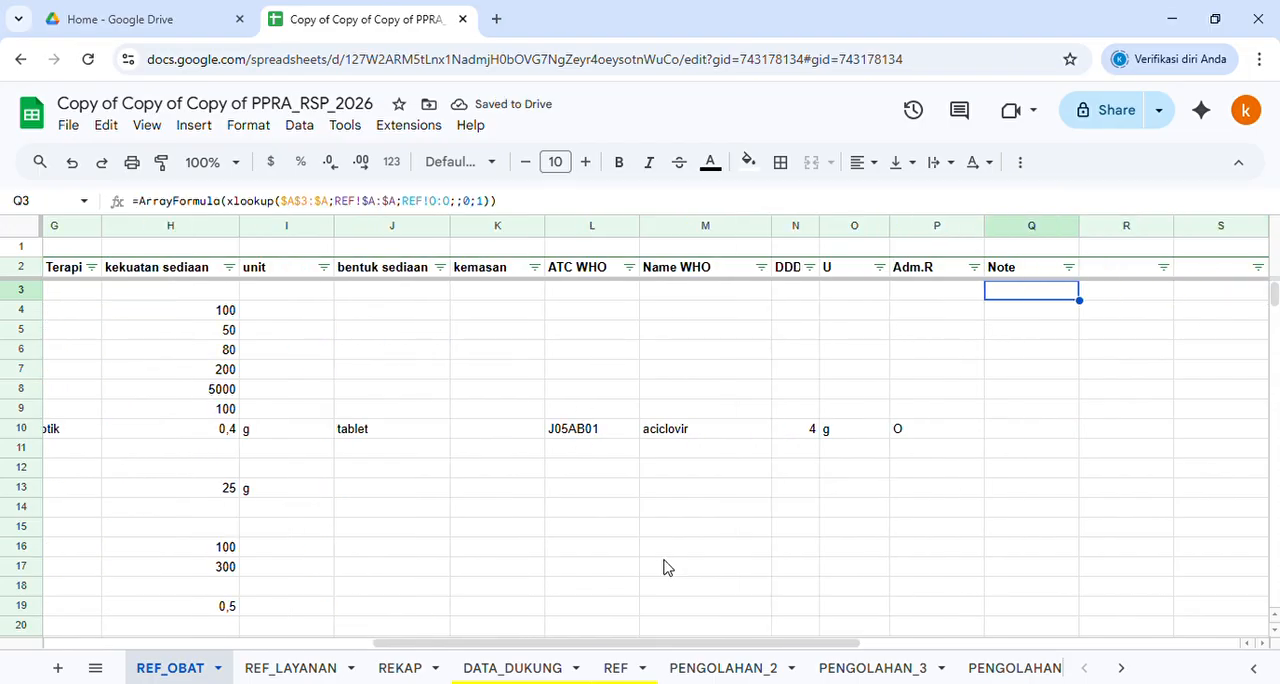
# Review the looked-up values around the amoxicillin rows, compare them with the source columns on the REF sheet, and return to REF_OBAT
pyautogui.moveTo(632, 645); pyautogui.dragTo(440, 645)
pyautogui.scroll(-5, 528, 405)
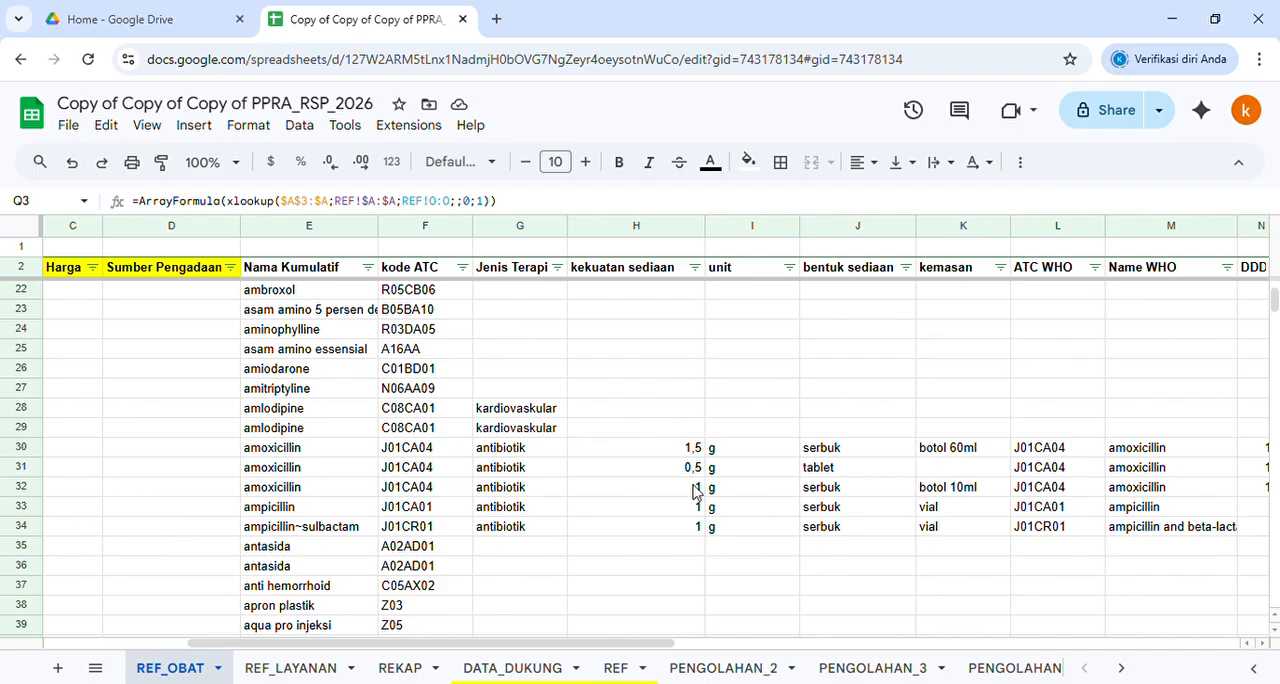
pyautogui.click(688, 449)
pyautogui.click(766, 452)
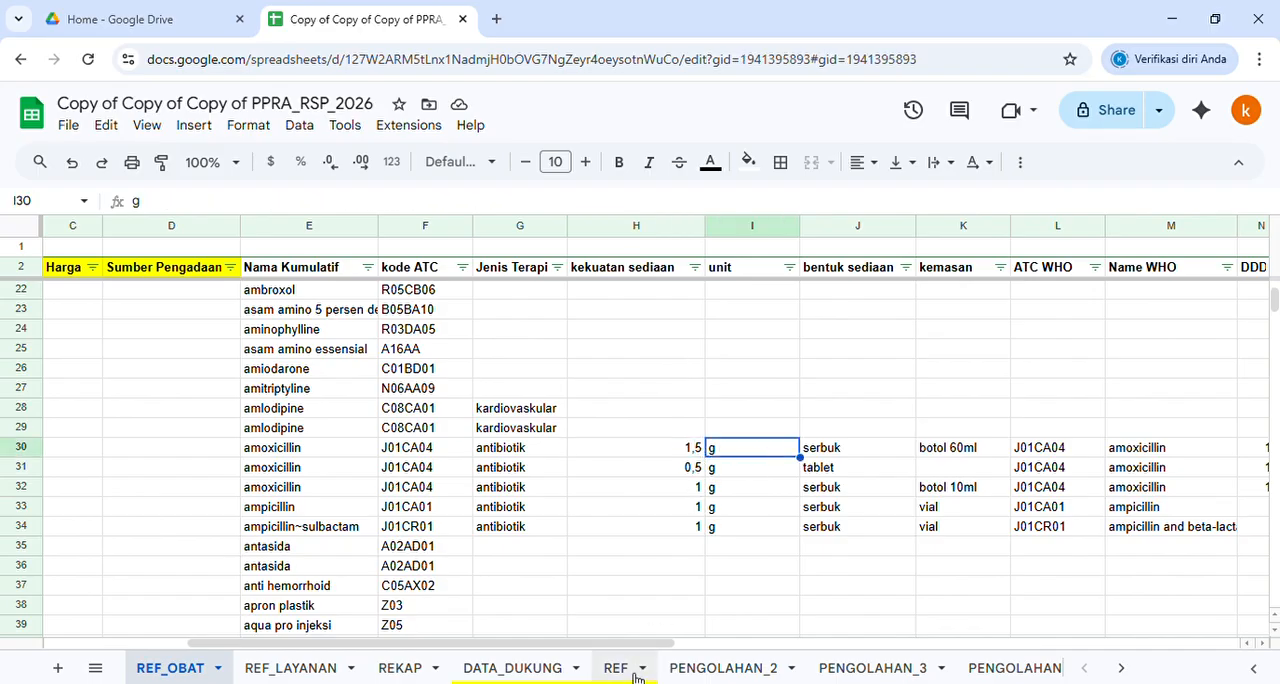
pyautogui.click(612, 667)
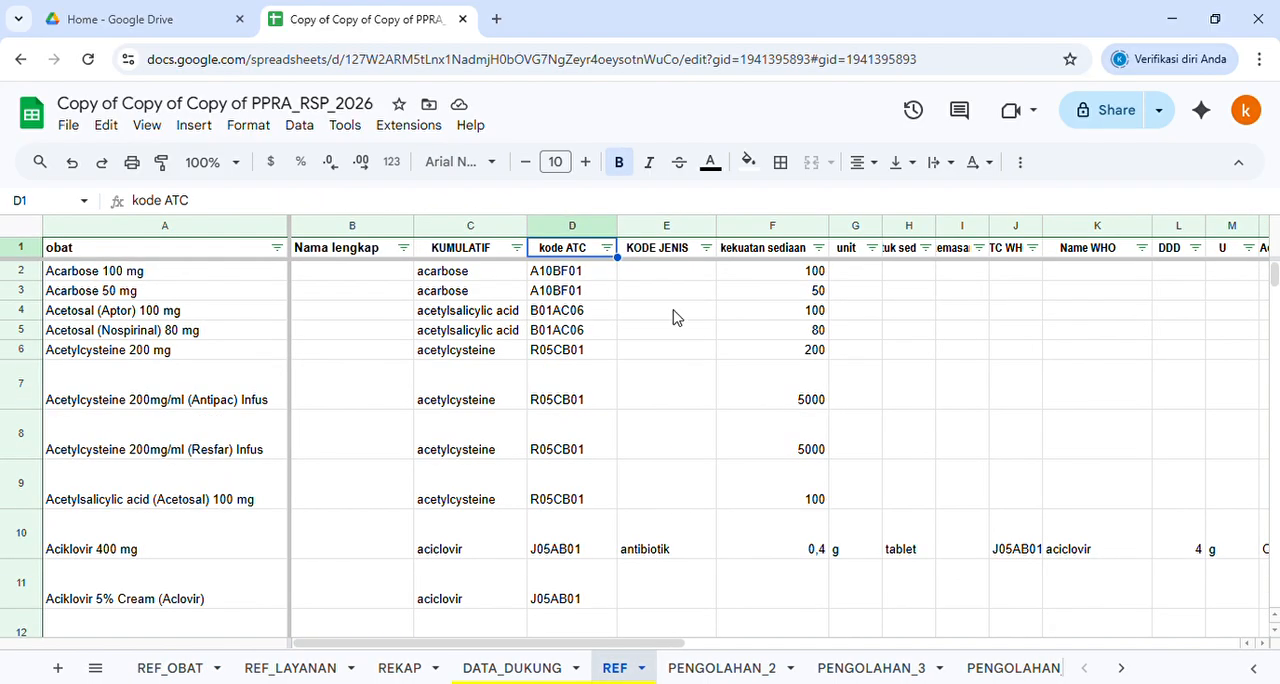
pyautogui.click(666, 545)
pyautogui.click(762, 440)
pyautogui.click(850, 402)
pyautogui.click(917, 551)
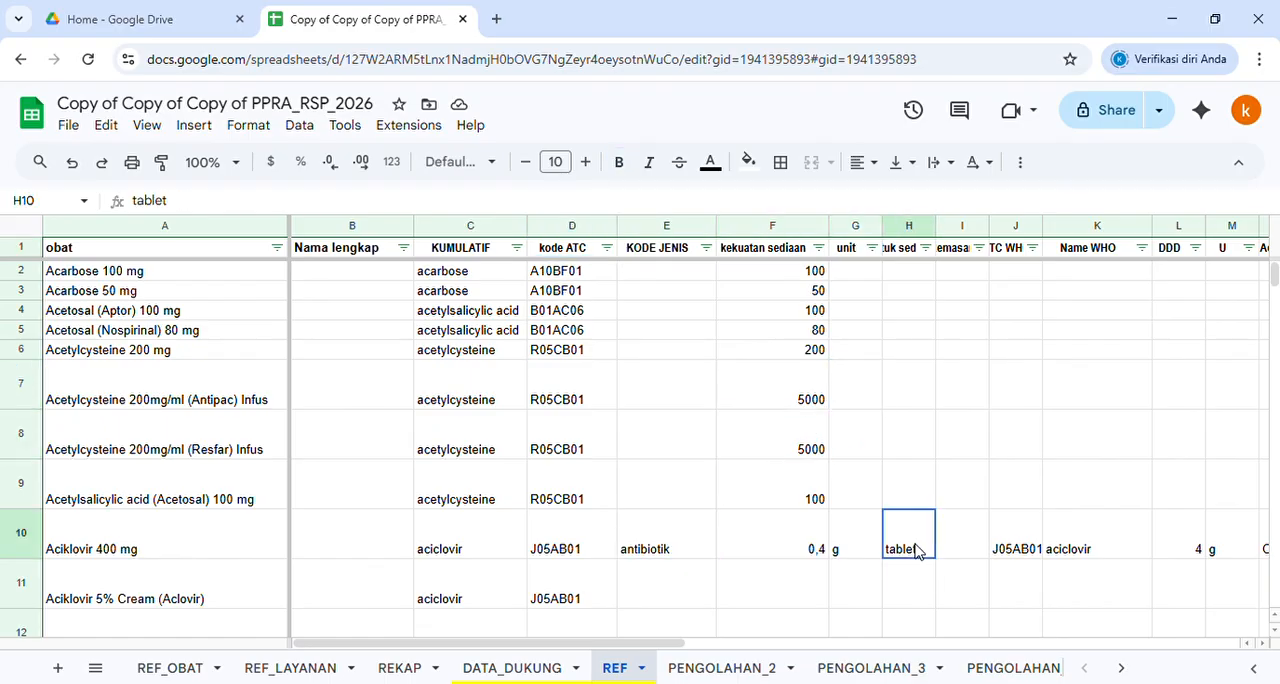
pyautogui.click(980, 495)
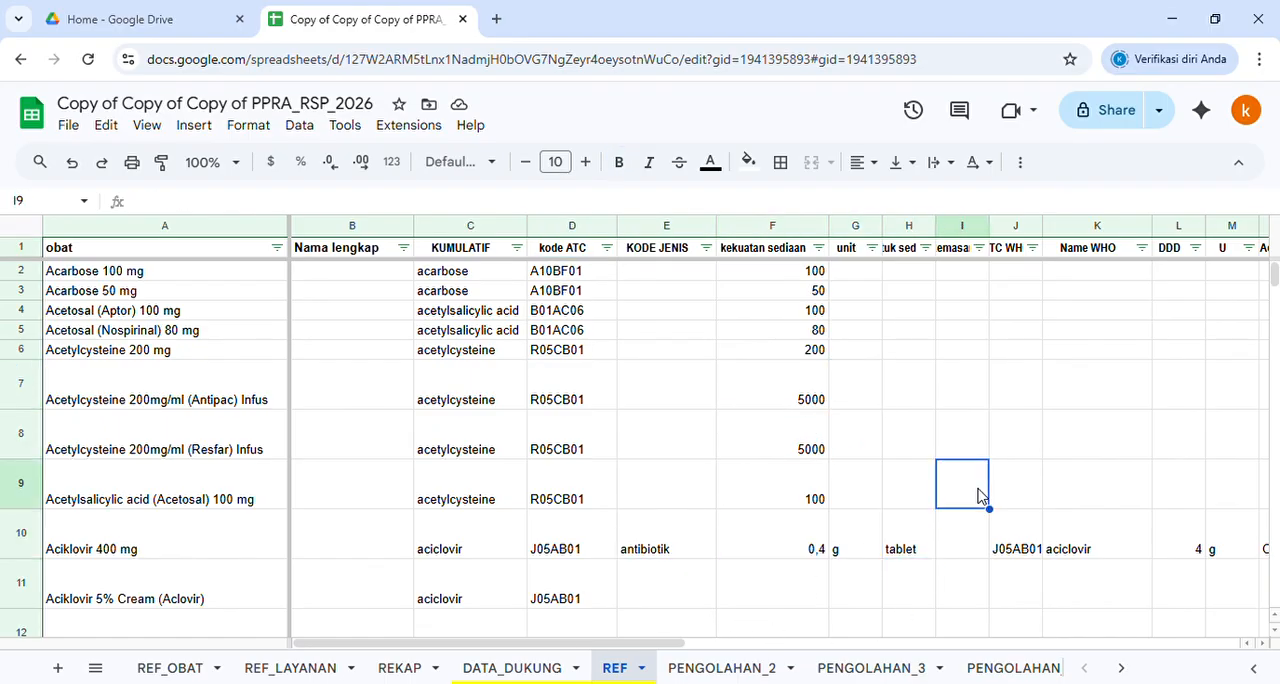
pyautogui.click(1060, 474)
pyautogui.click(172, 668)
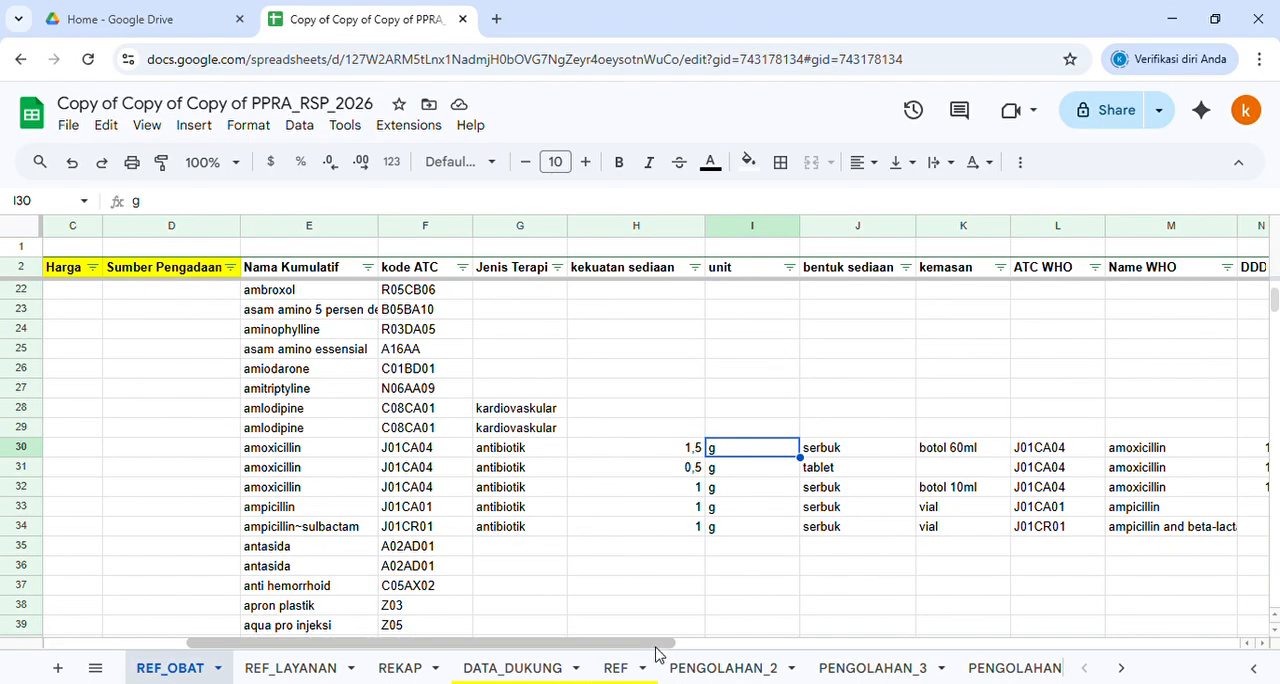
# Replace all formulas on the REF_OBAT sheet with their values by pasting values only, and check cells A3 and E3
pyautogui.moveTo(657, 653); pyautogui.dragTo(500, 650)
pyautogui.click(27, 229)
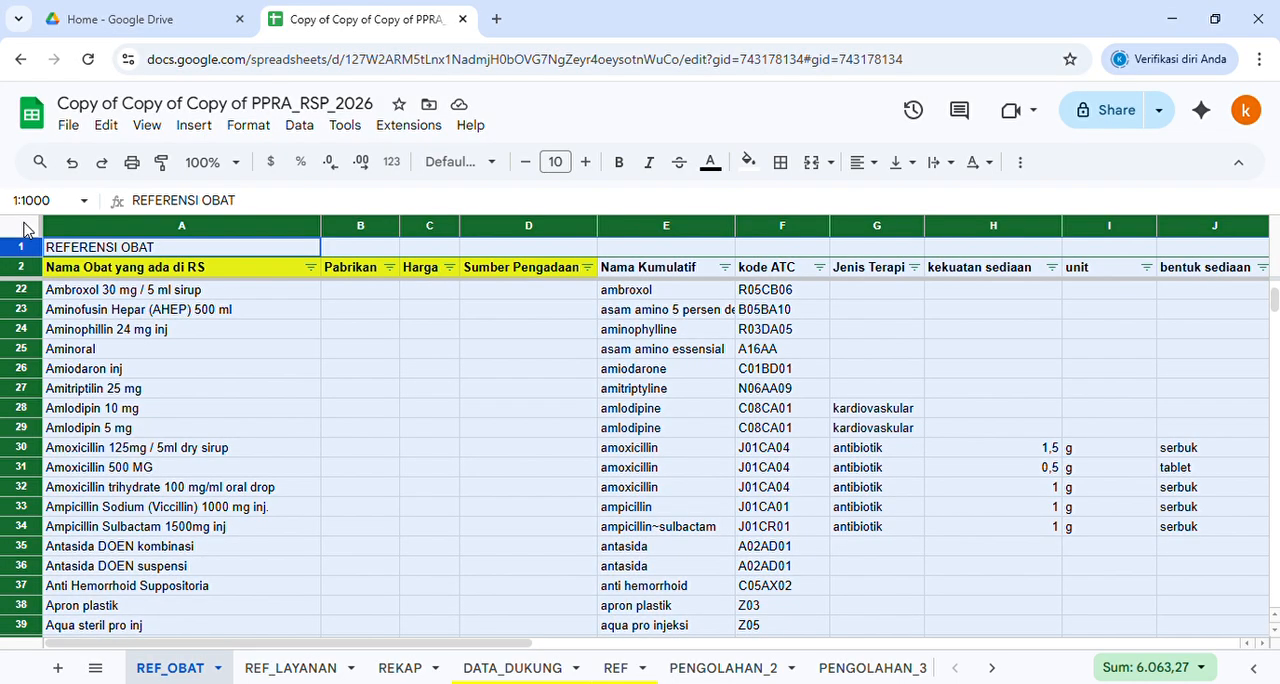
pyautogui.rightClick(166, 343)
pyautogui.moveTo(286, 267)
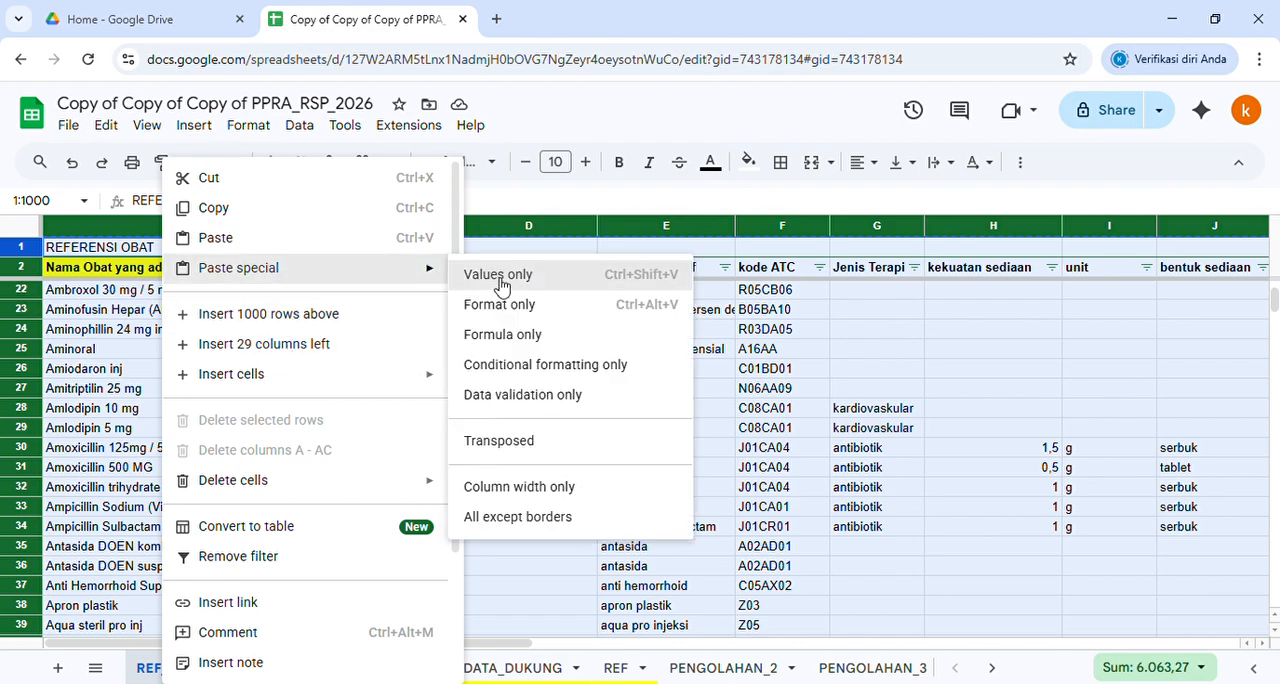
pyautogui.click(826, 310)
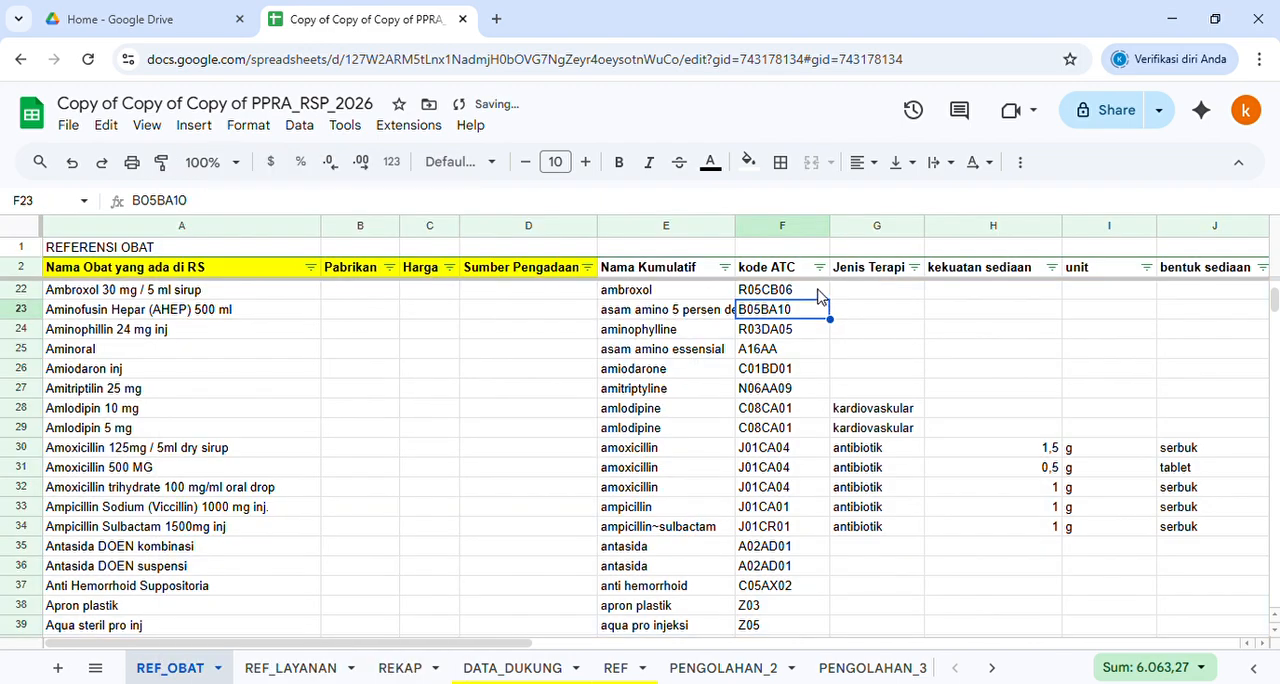
pyautogui.click(818, 291)
pyautogui.scroll(6, 310, 315)
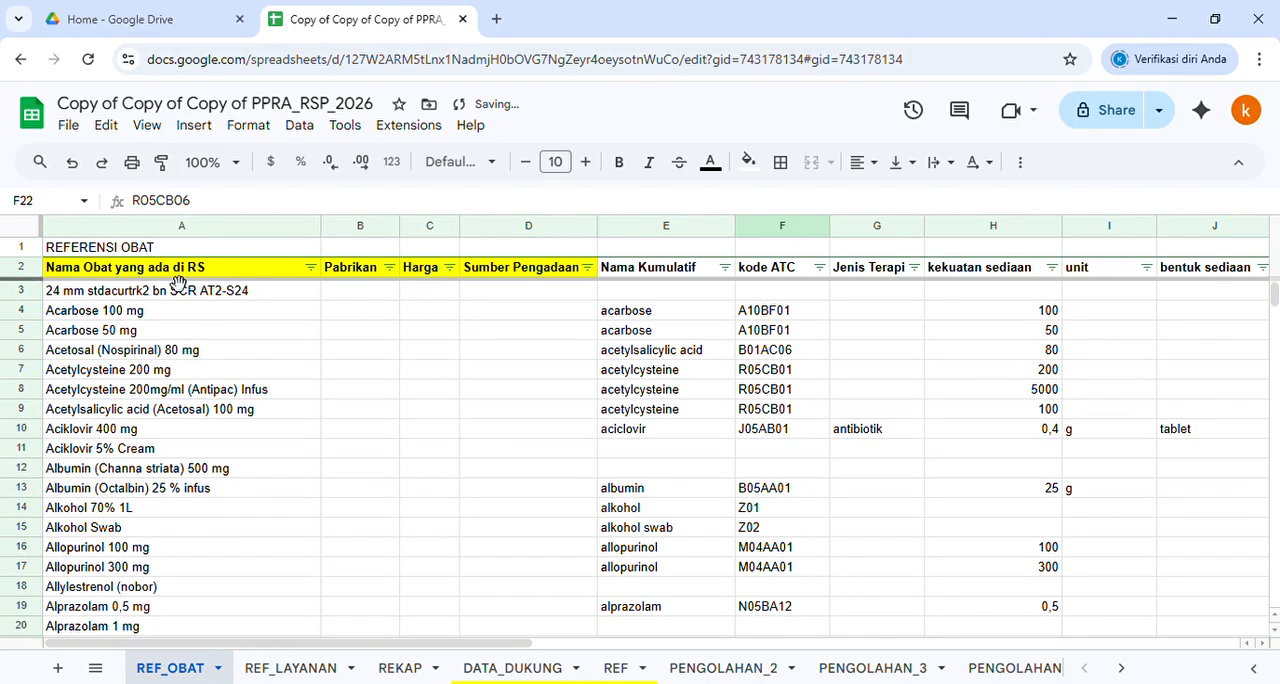
pyautogui.click(147, 277)
pyautogui.click(147, 288)
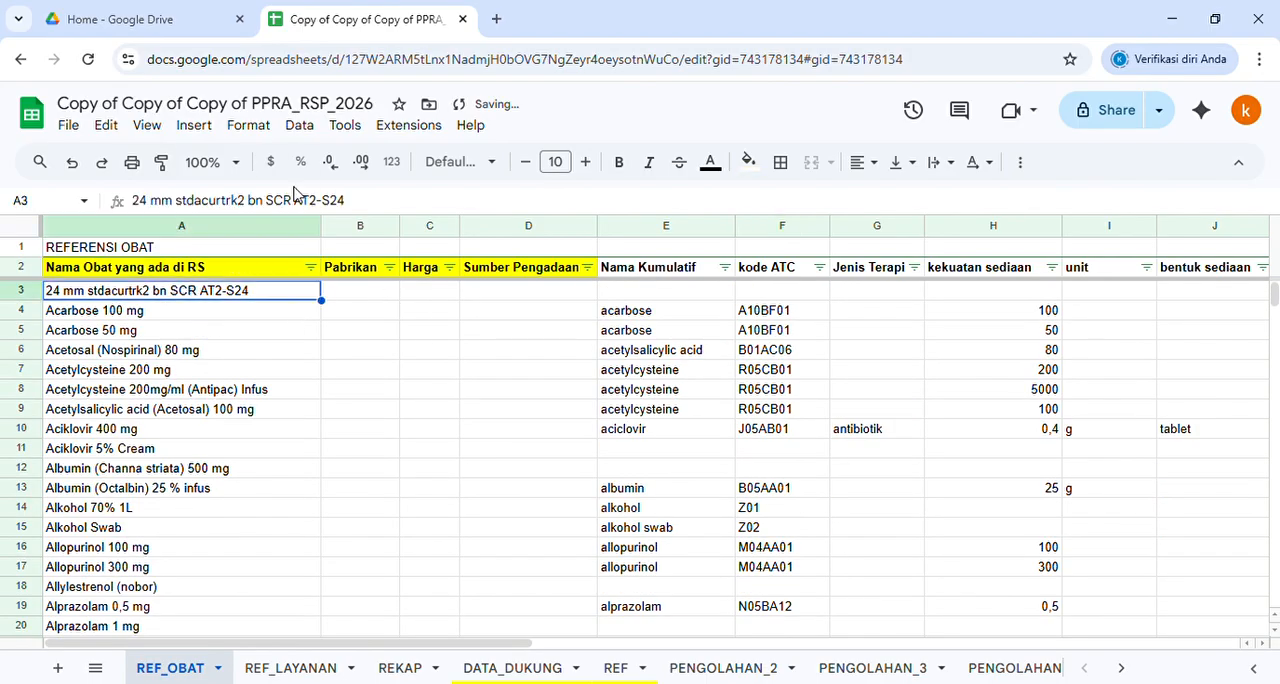
pyautogui.click(664, 291)
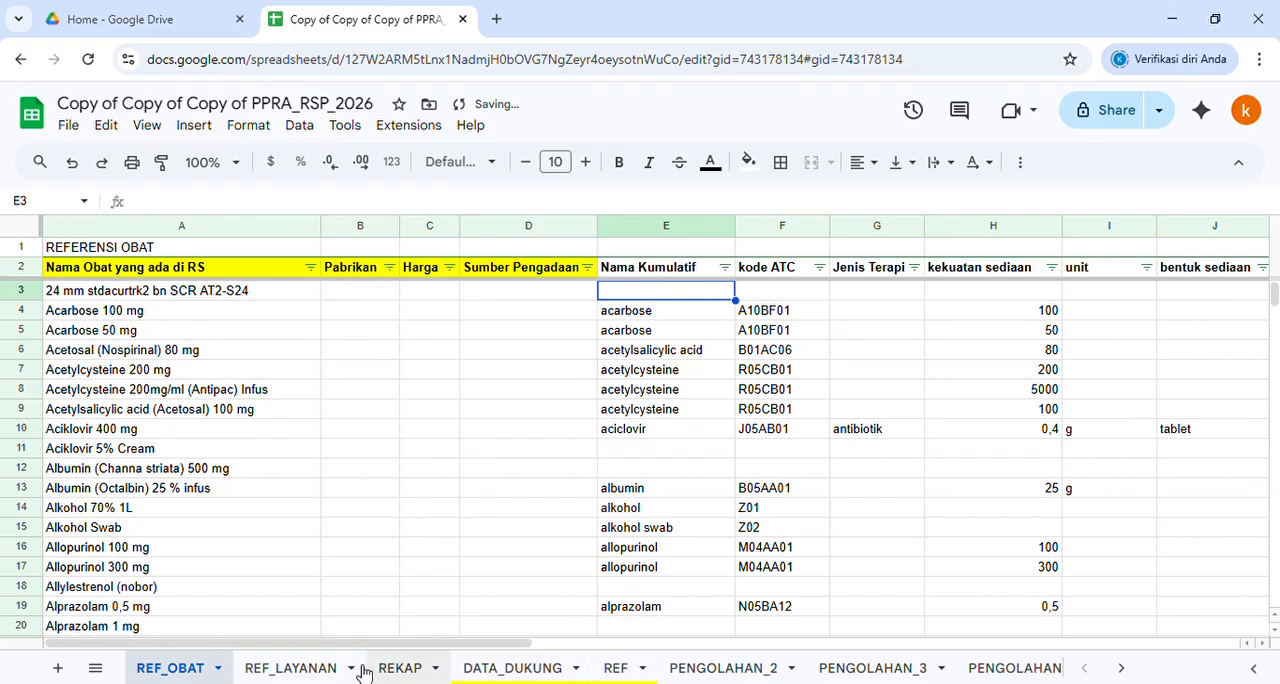
# Check the empty REF_LAYANAN columns and fill the Unit / Layanan column (F) on the REKAP sheet with light red
pyautogui.click(295, 675)
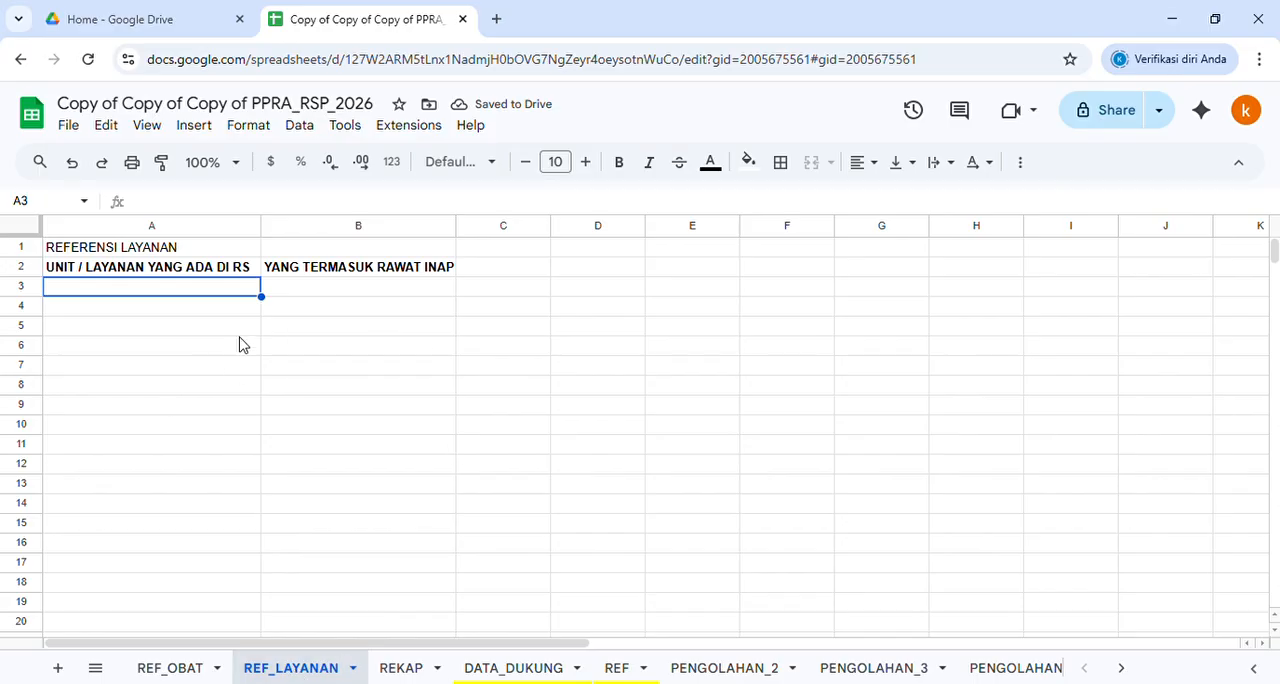
pyautogui.click(334, 290)
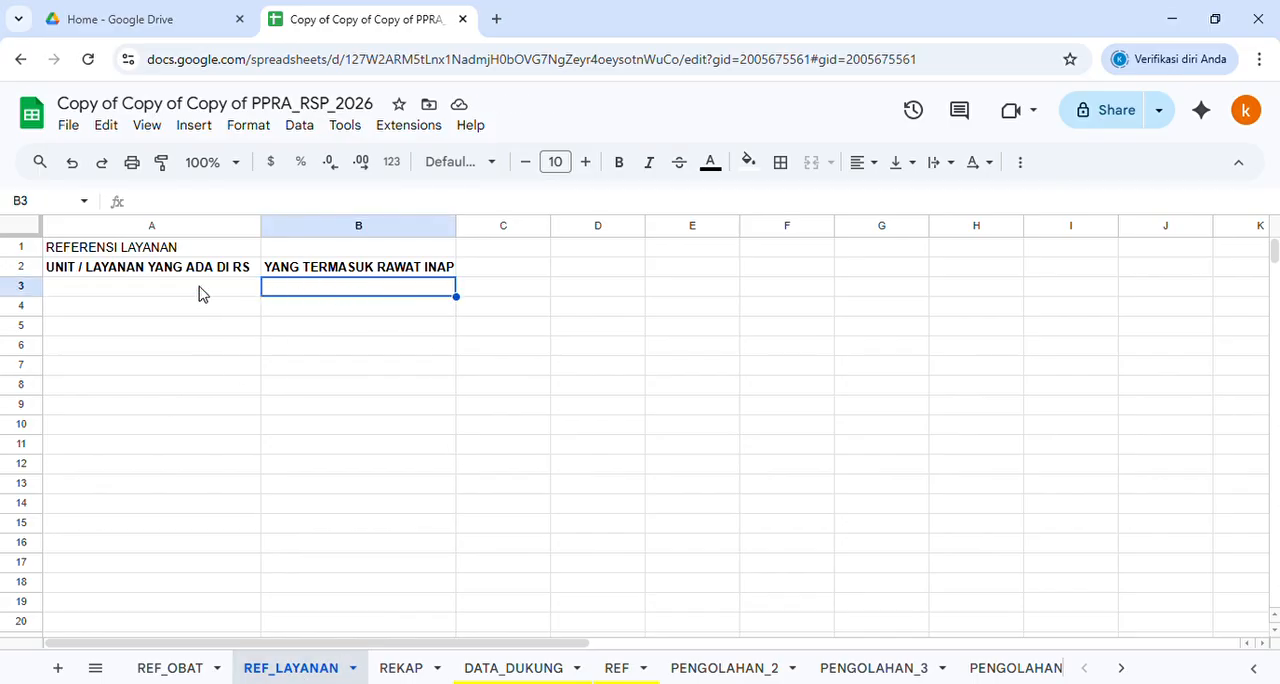
pyautogui.click(200, 294)
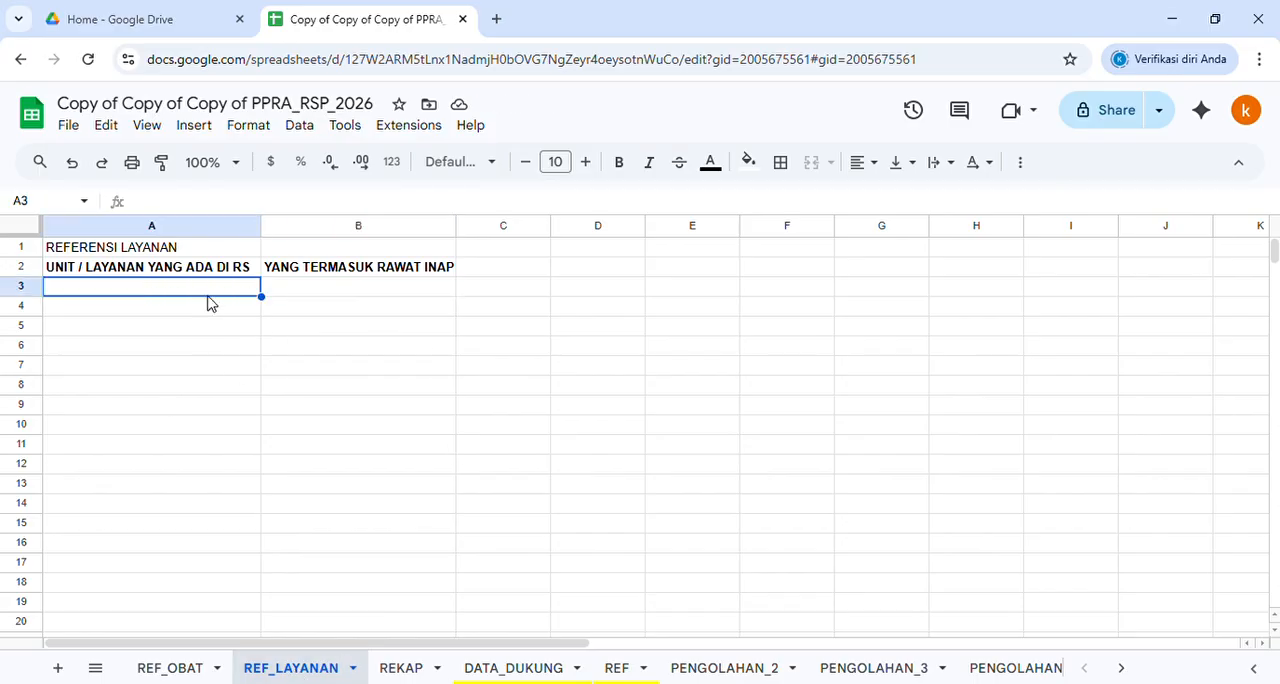
pyautogui.click(402, 668)
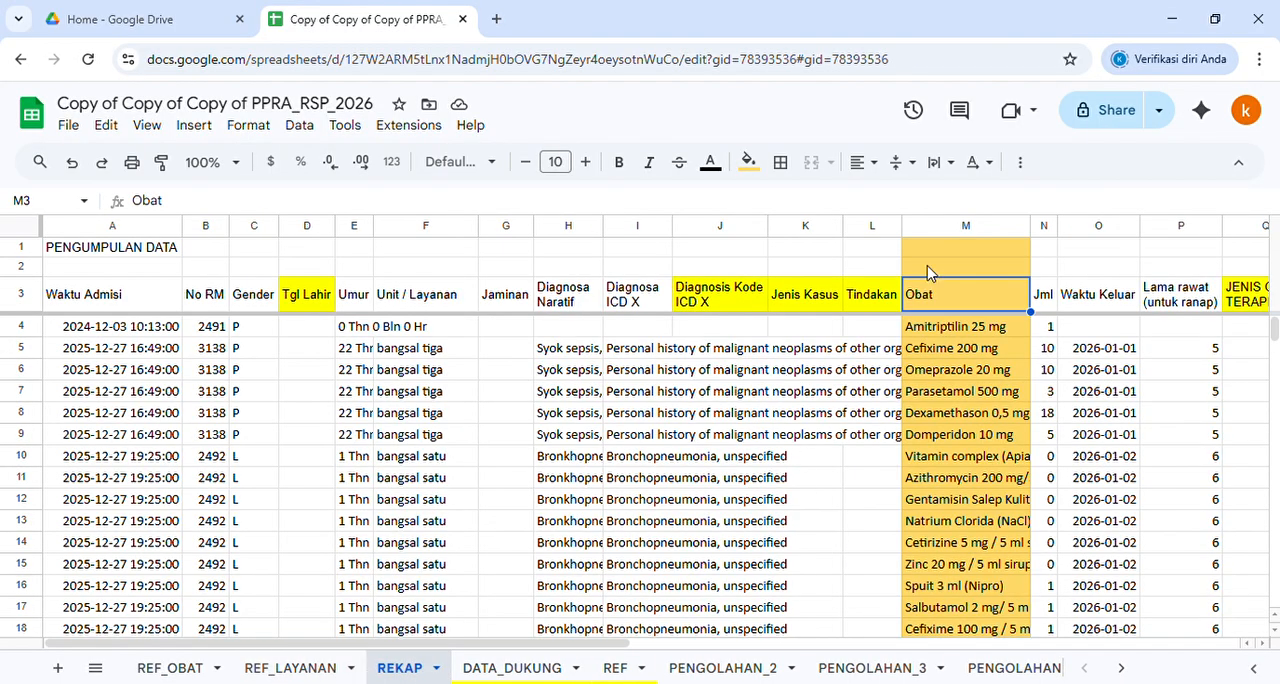
pyautogui.click(424, 226)
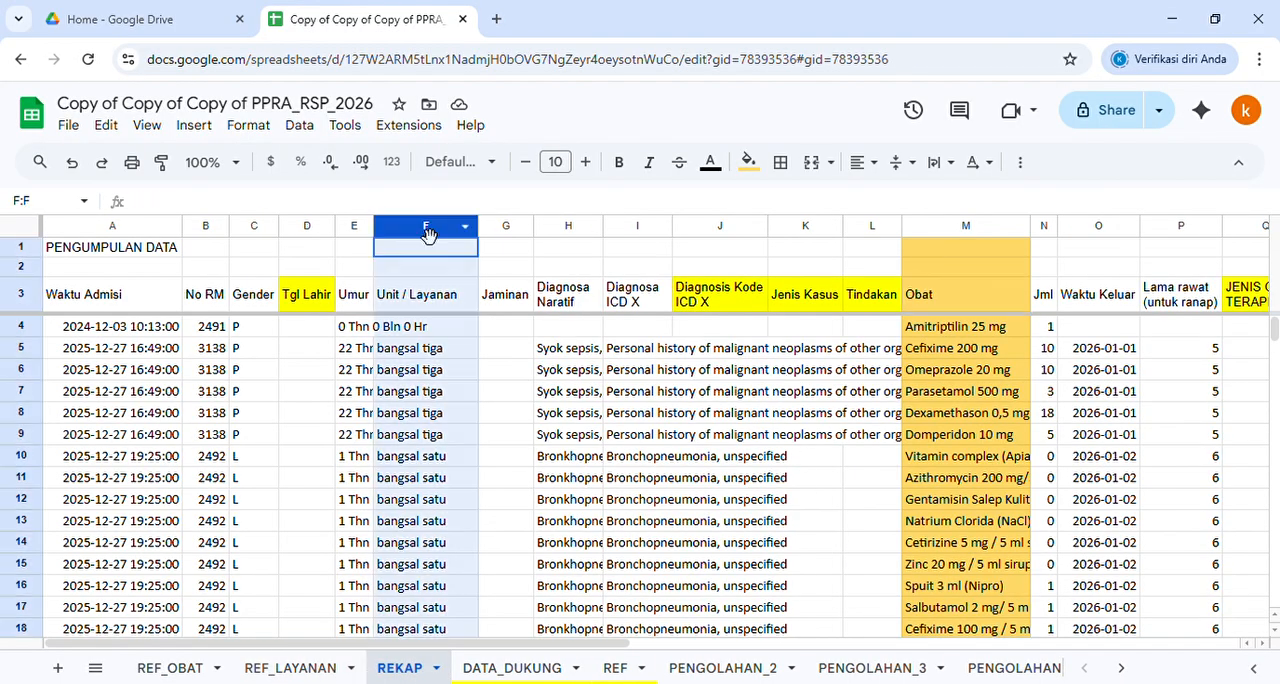
pyautogui.click(745, 163)
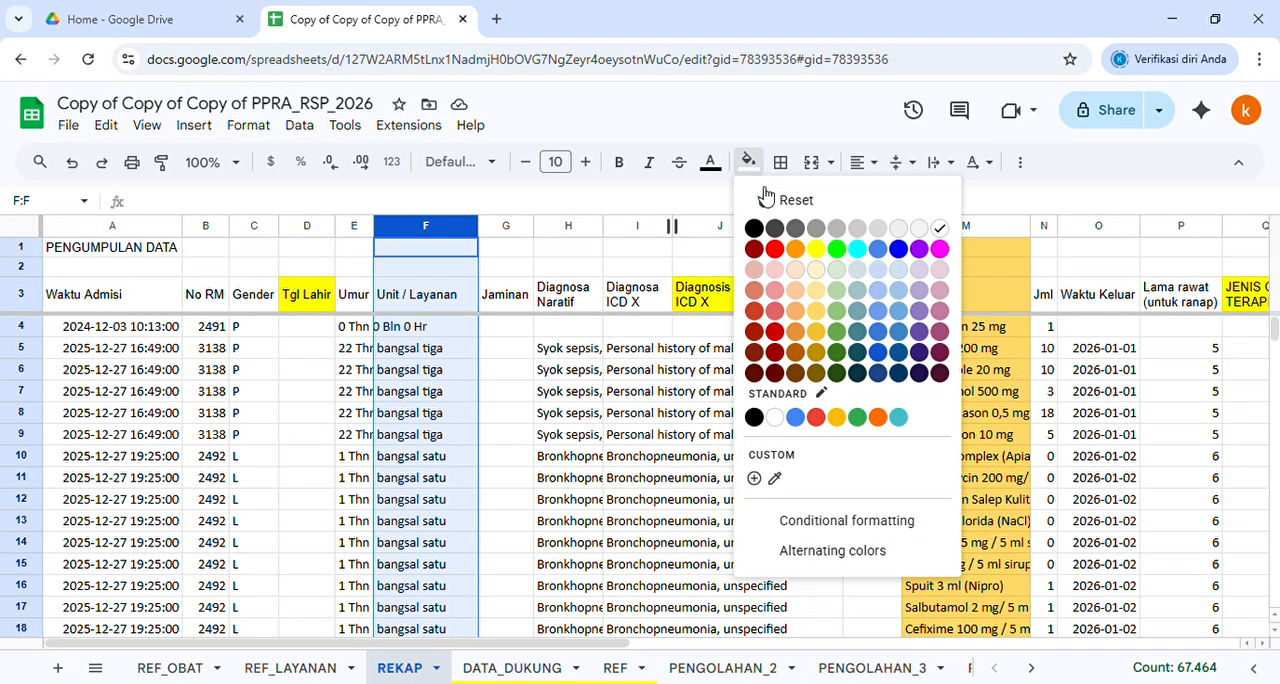
pyautogui.click(779, 296)
pyautogui.click(440, 370)
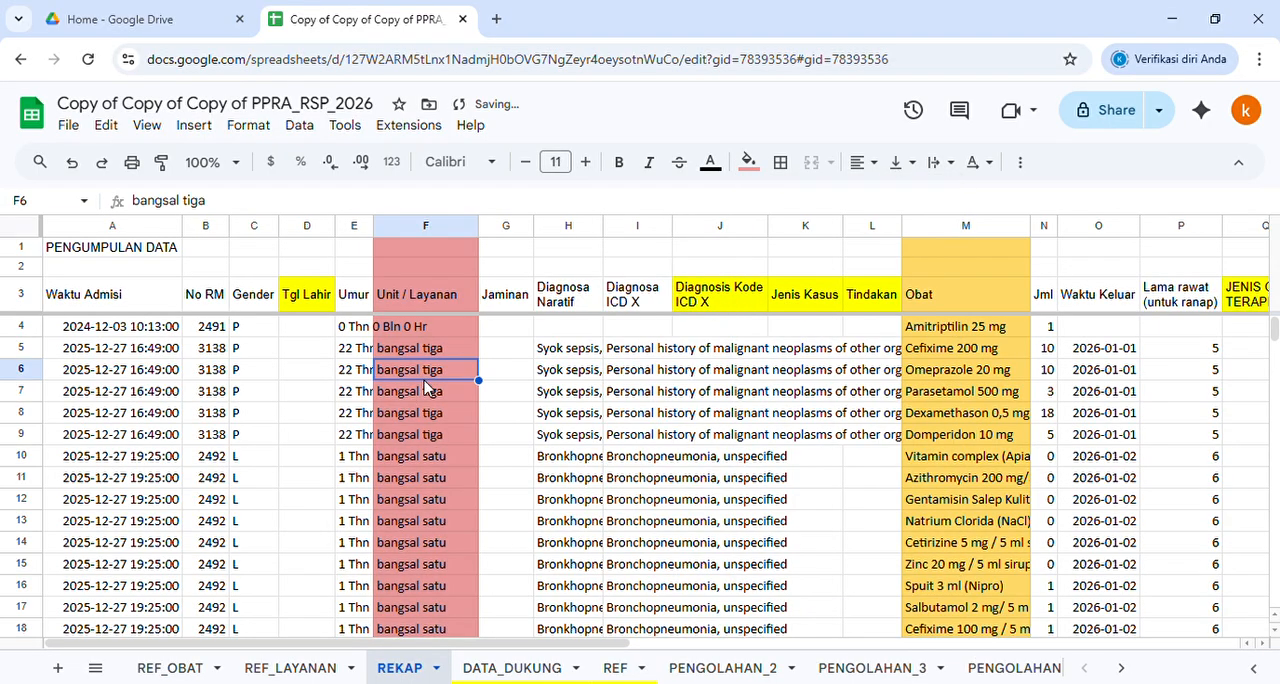
# Write the formula =query(REKAP!F4:F;"select *") in cell A3 of the REF_LAYANAN sheet, without committing it
pyautogui.click(288, 667)
pyautogui.click(90, 294)
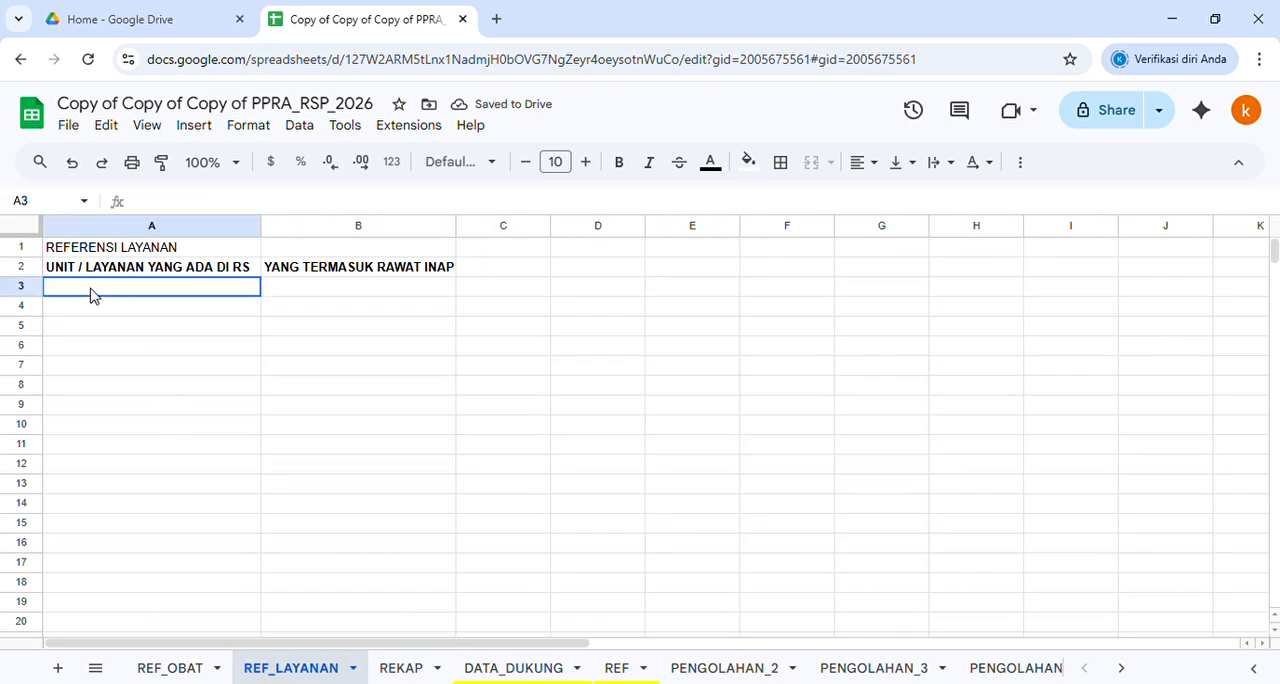
pyautogui.write('=query')
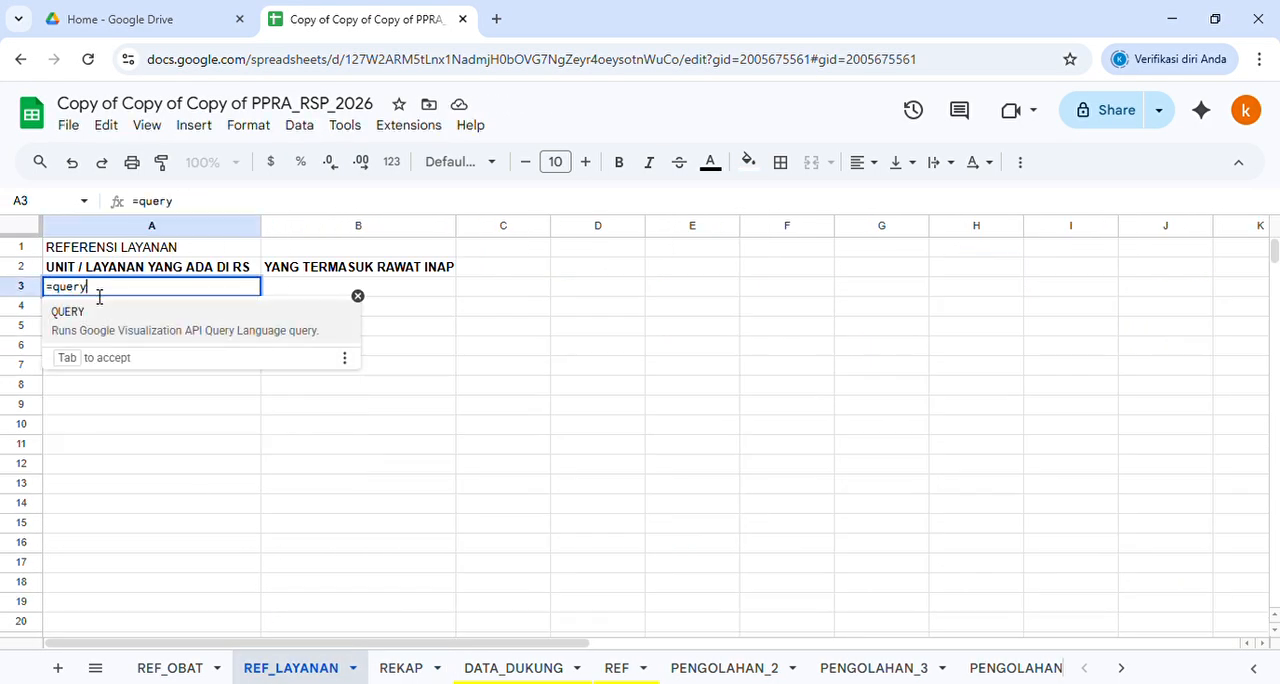
pyautogui.write('(')
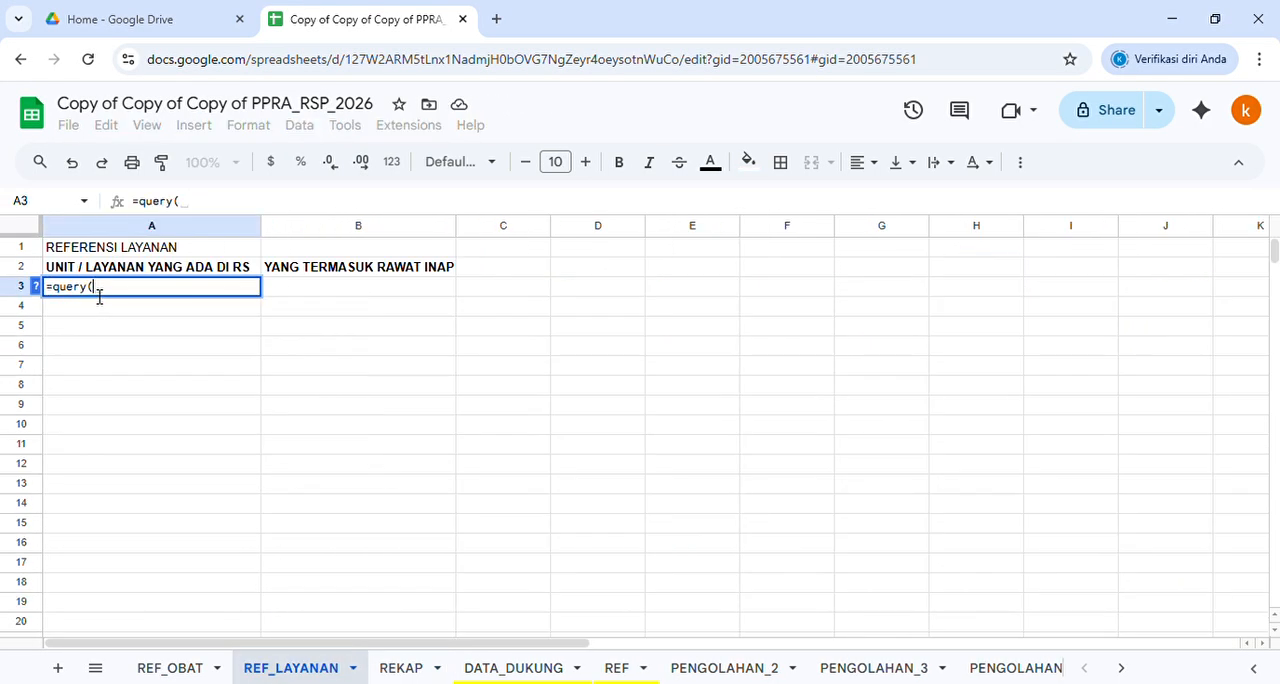
pyautogui.click(402, 668)
pyautogui.moveTo(408, 330); pyautogui.dragTo(410, 510)
pyautogui.press('BackSpace')
pyautogui.press('BackSpace')
pyautogui.write(';"select *"')
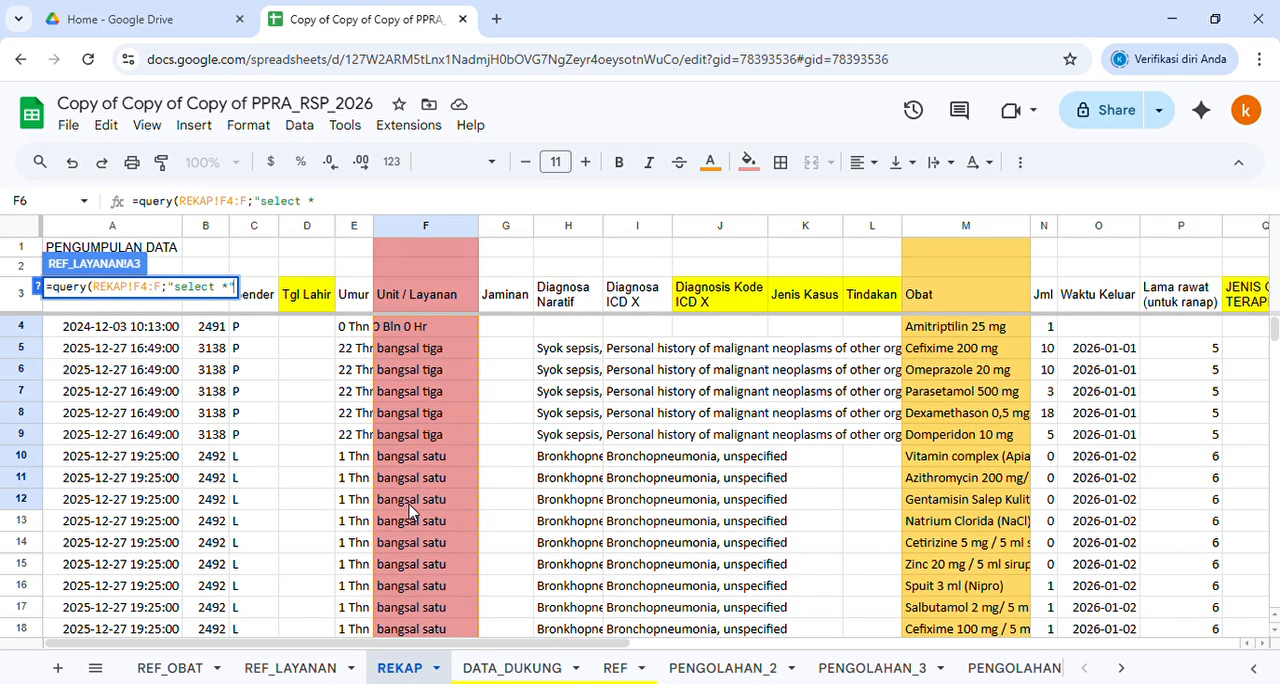
pyautogui.write(')')
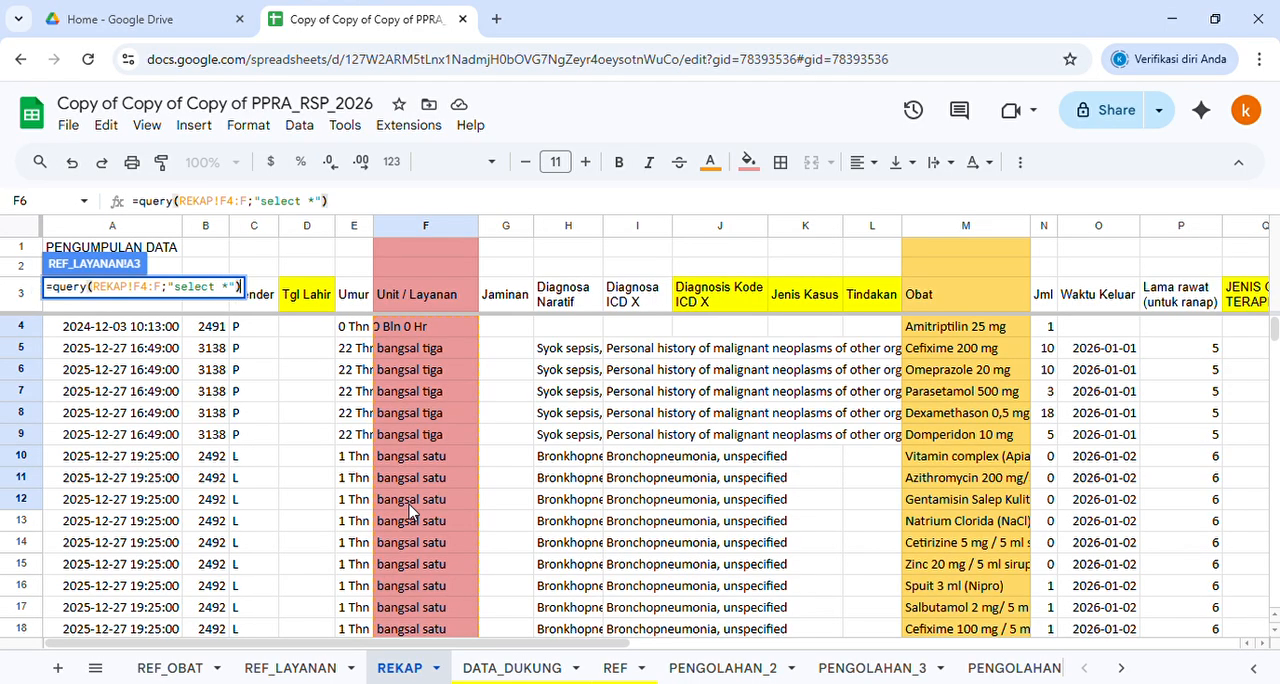
# Capitalize Select and wrap the query in UNIQUE and SORT, committing =sort(unique(query(REKAP!F4:F;"Select *"))) in A3
pyautogui.moveTo(261, 211); pyautogui.dragTo(267, 212)
pyautogui.write('S')
pyautogui.write('uniq')
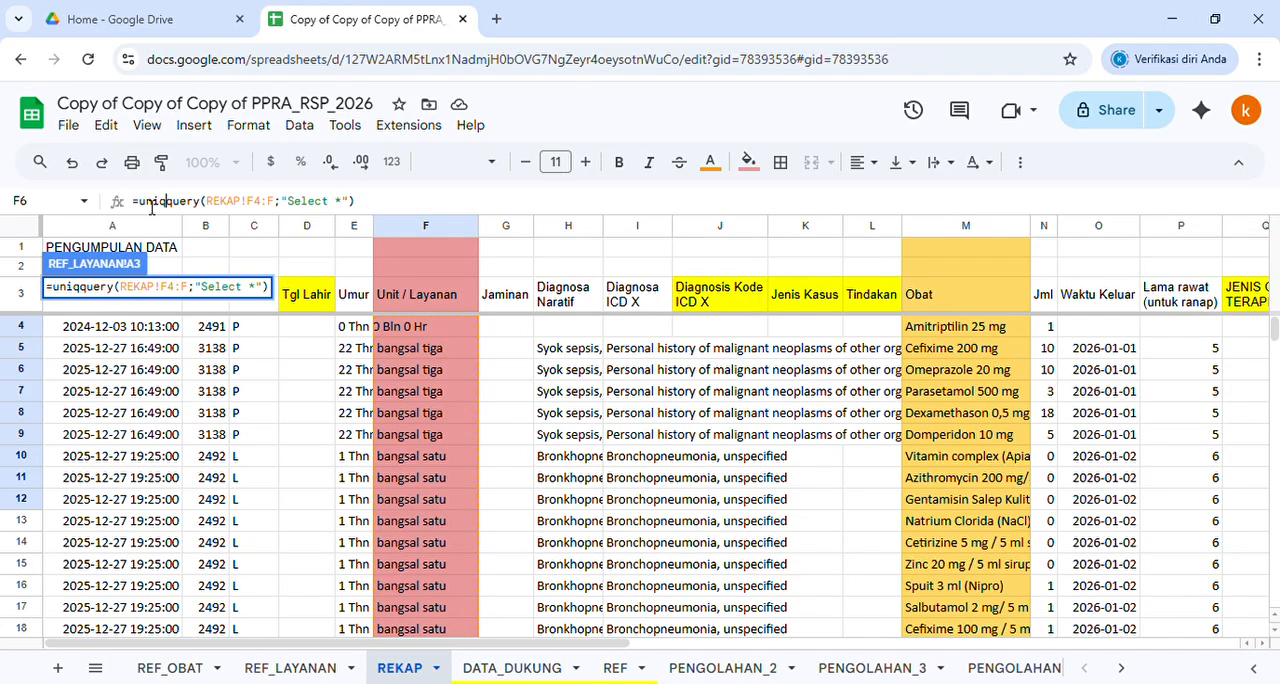
pyautogui.write('ue(')
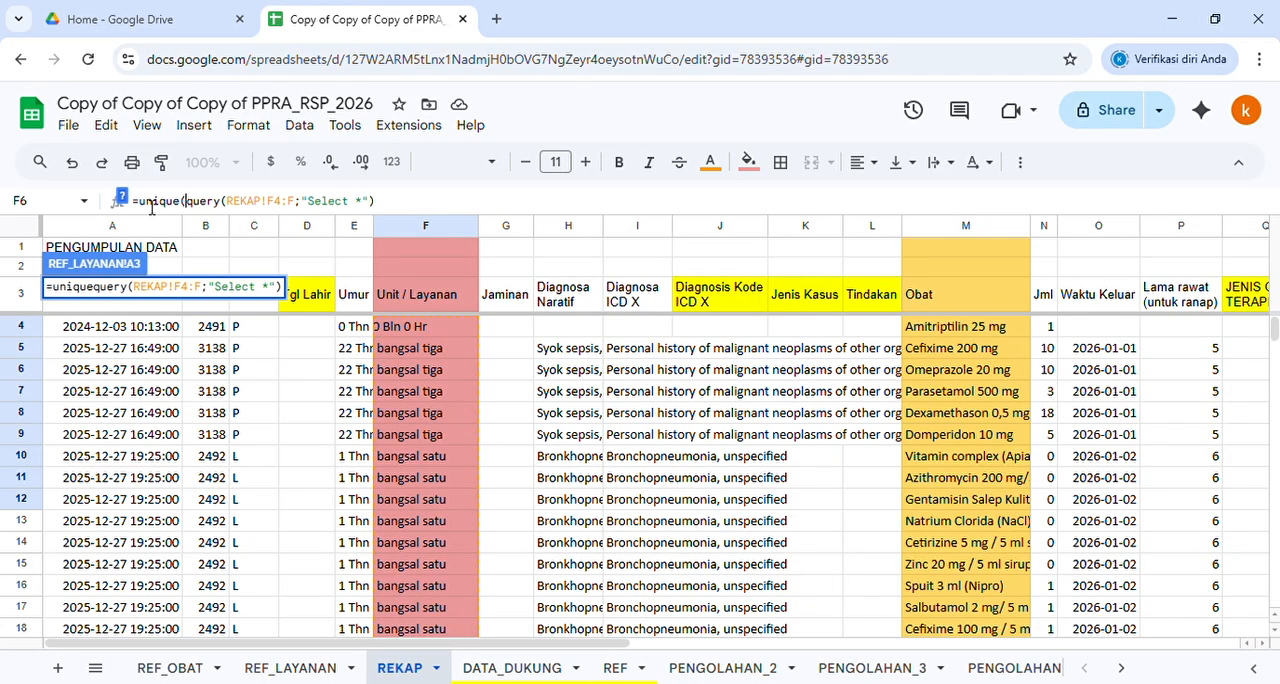
pyautogui.click(449, 205)
pyautogui.write(')')
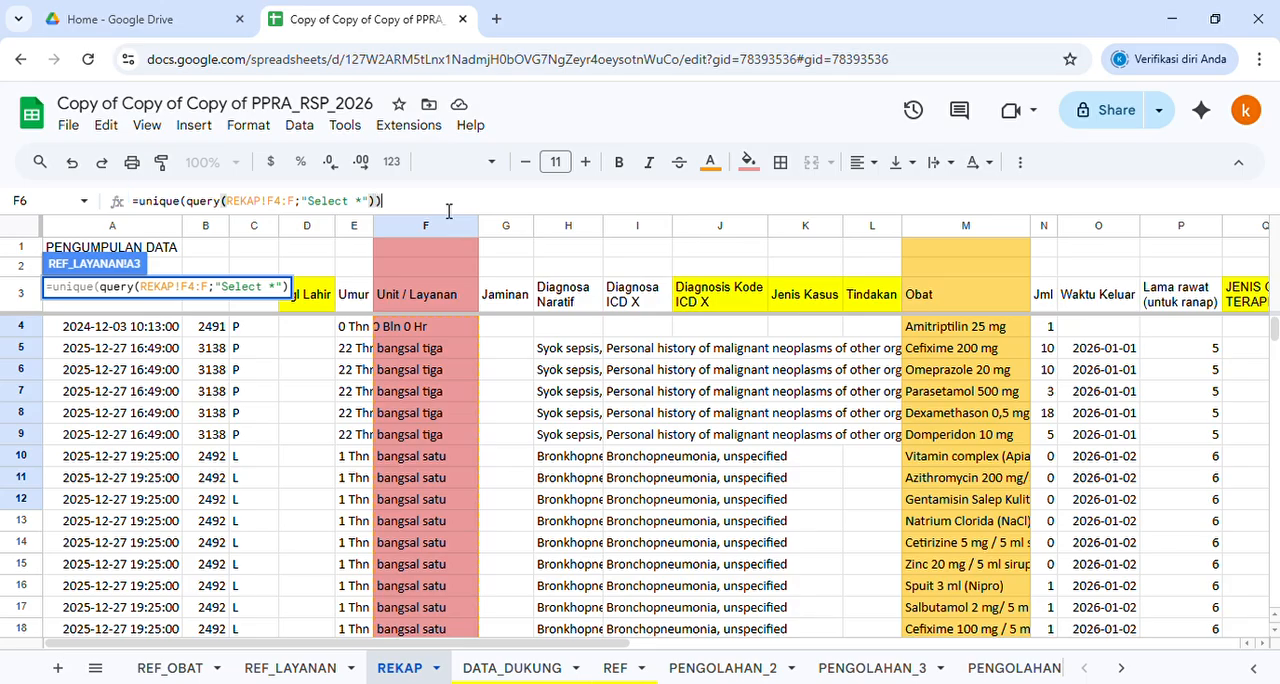
pyautogui.click(139, 201)
pyautogui.write('sort(')
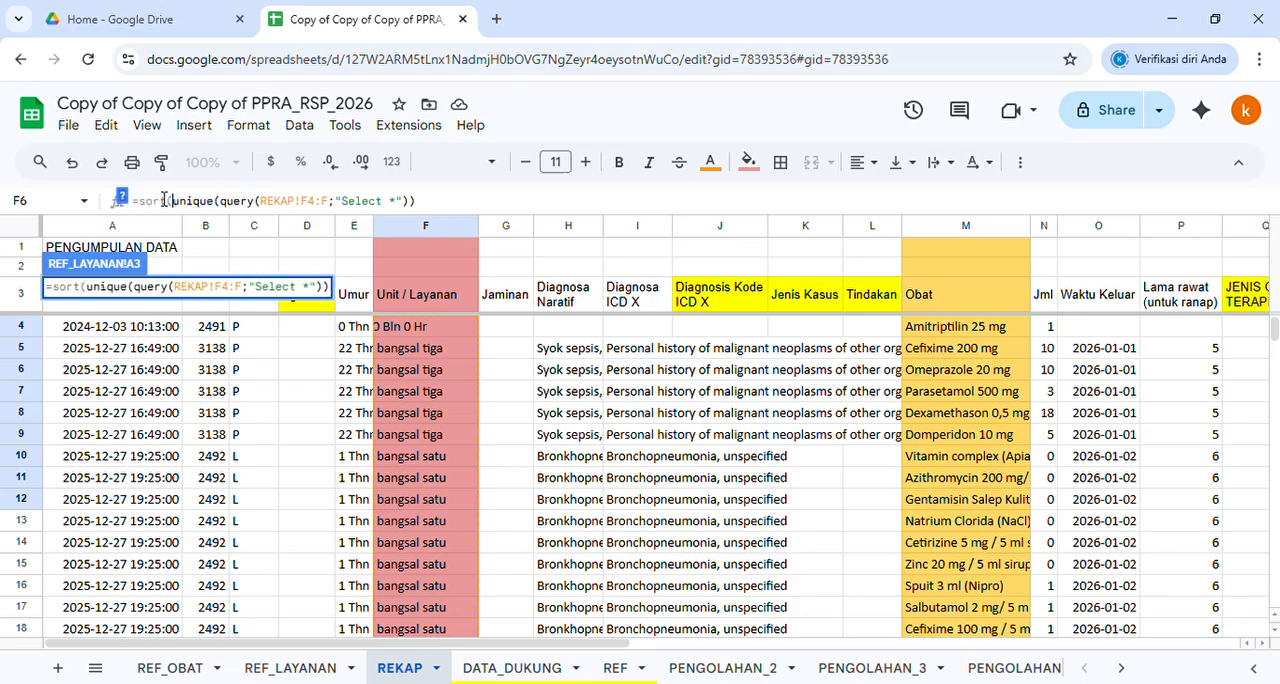
pyautogui.write(')')
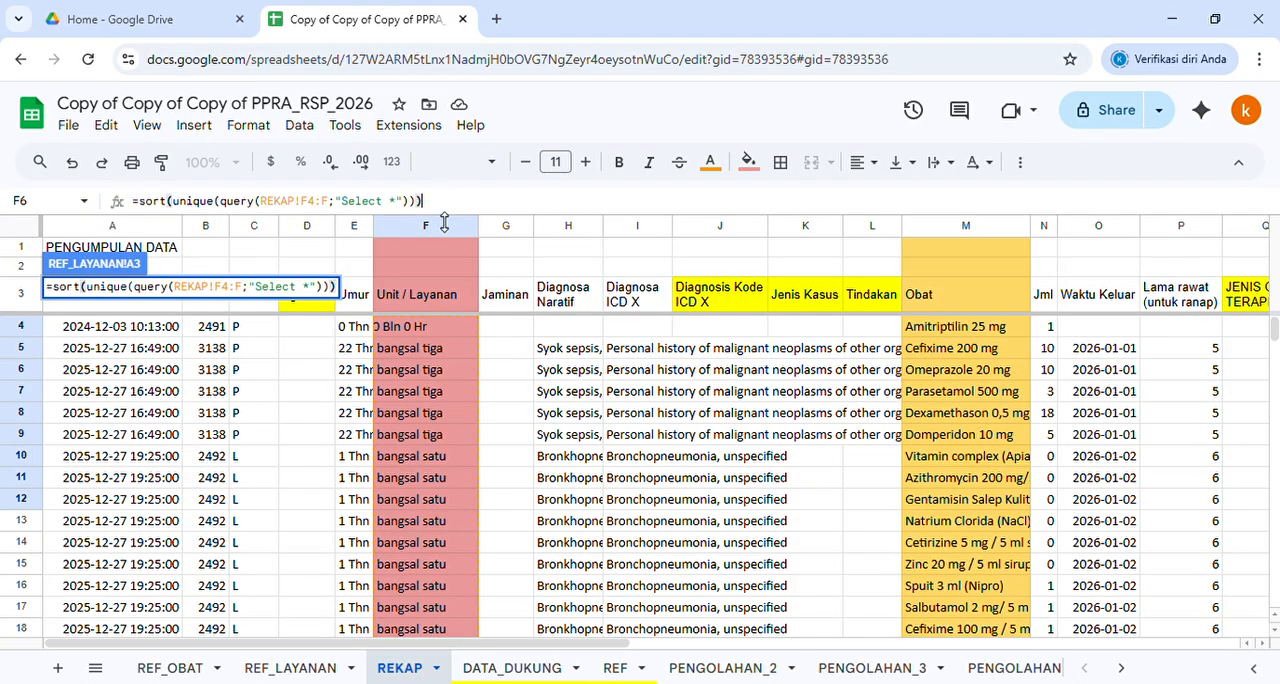
pyautogui.press('Return')
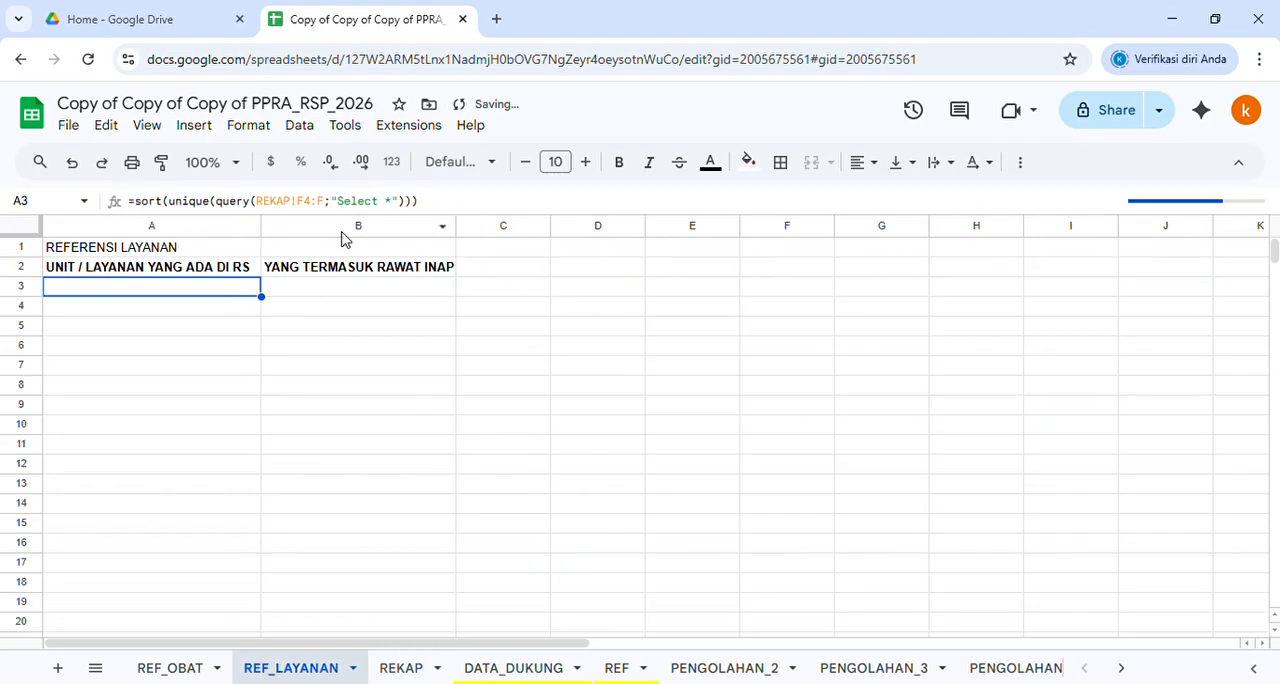
# Review the list of units in column A of REF_LAYANAN, from the bangsal entries through the poli entries to unit gawat darurat
pyautogui.click(313, 297)
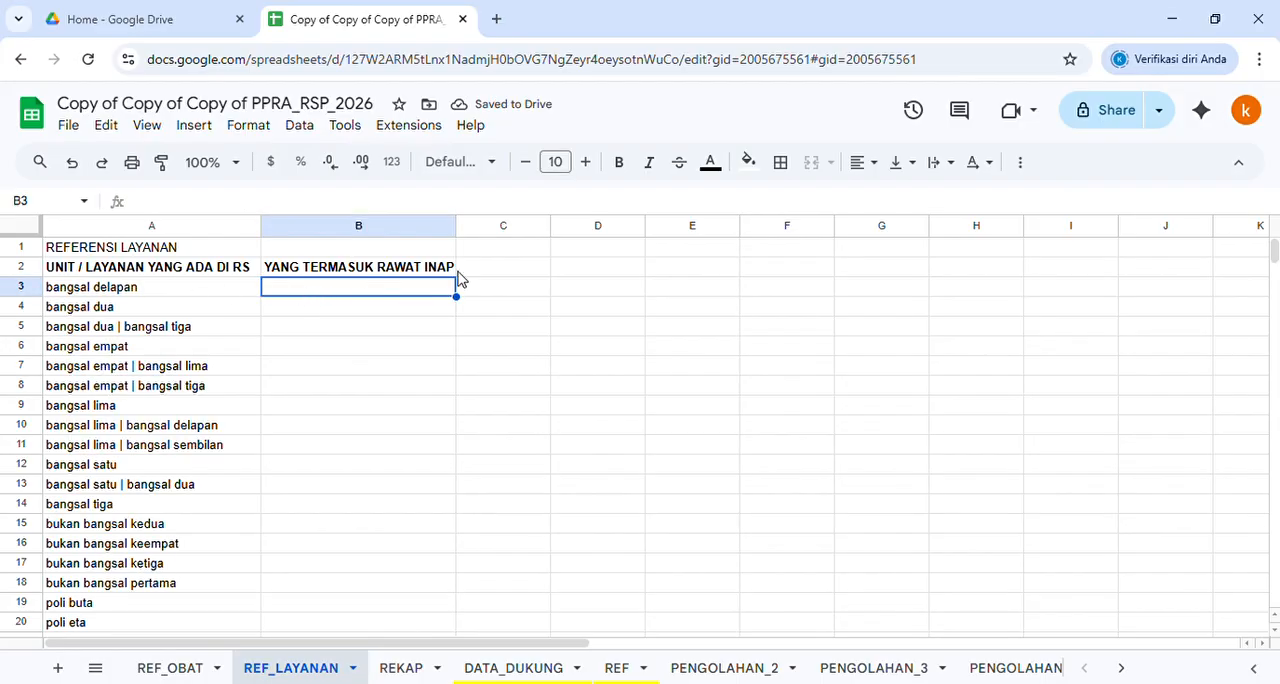
pyautogui.scroll(-5, 190, 452)
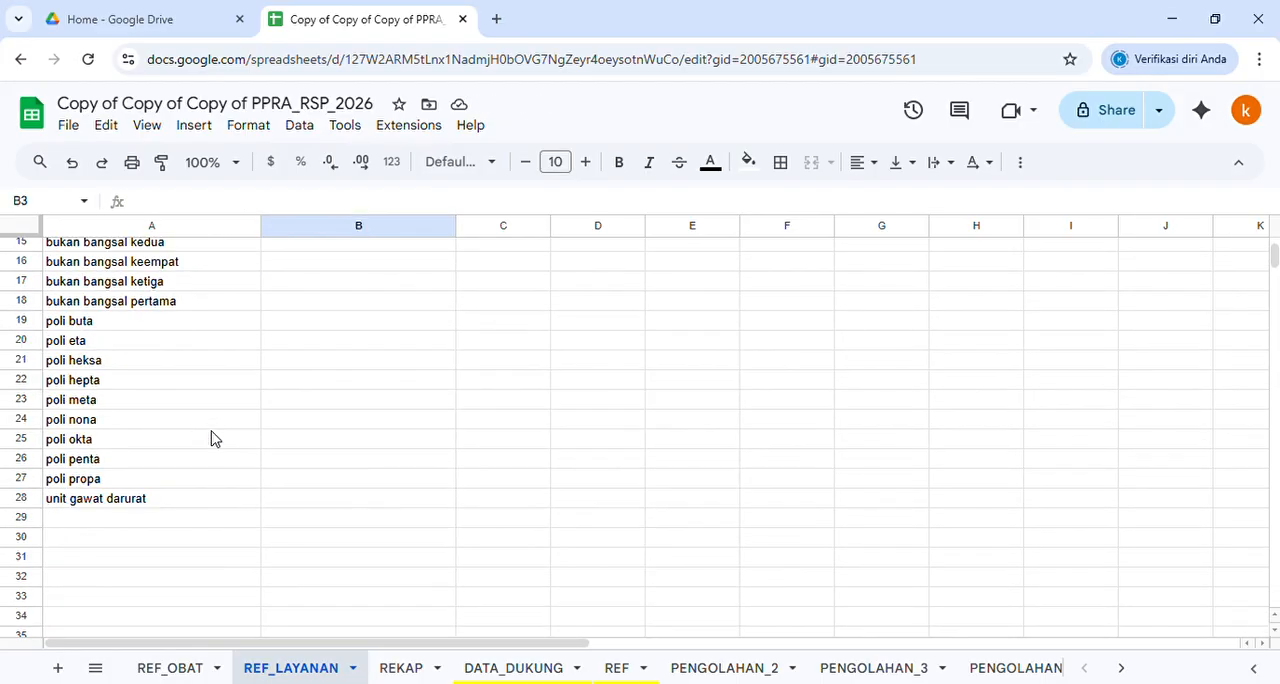
pyautogui.scroll(5, 211, 437)
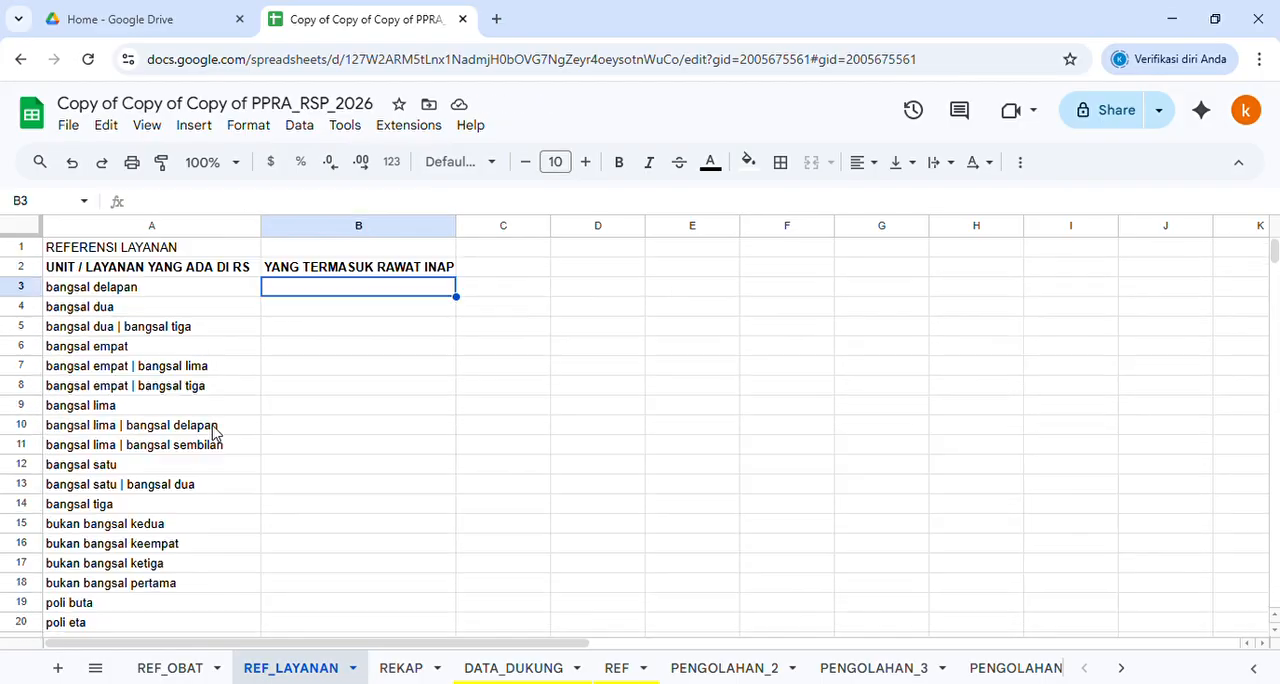
pyautogui.click(148, 290)
pyautogui.scroll(-2, 137, 420)
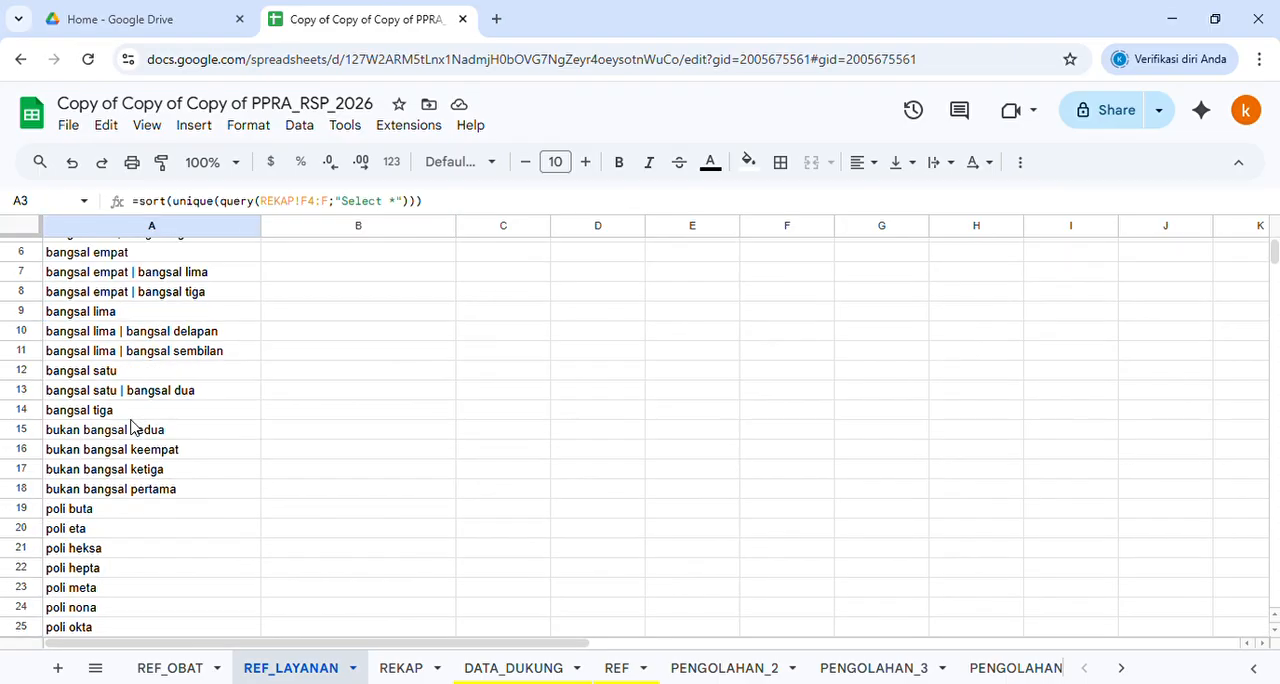
pyautogui.click(108, 509)
pyautogui.scroll(-2, 106, 514)
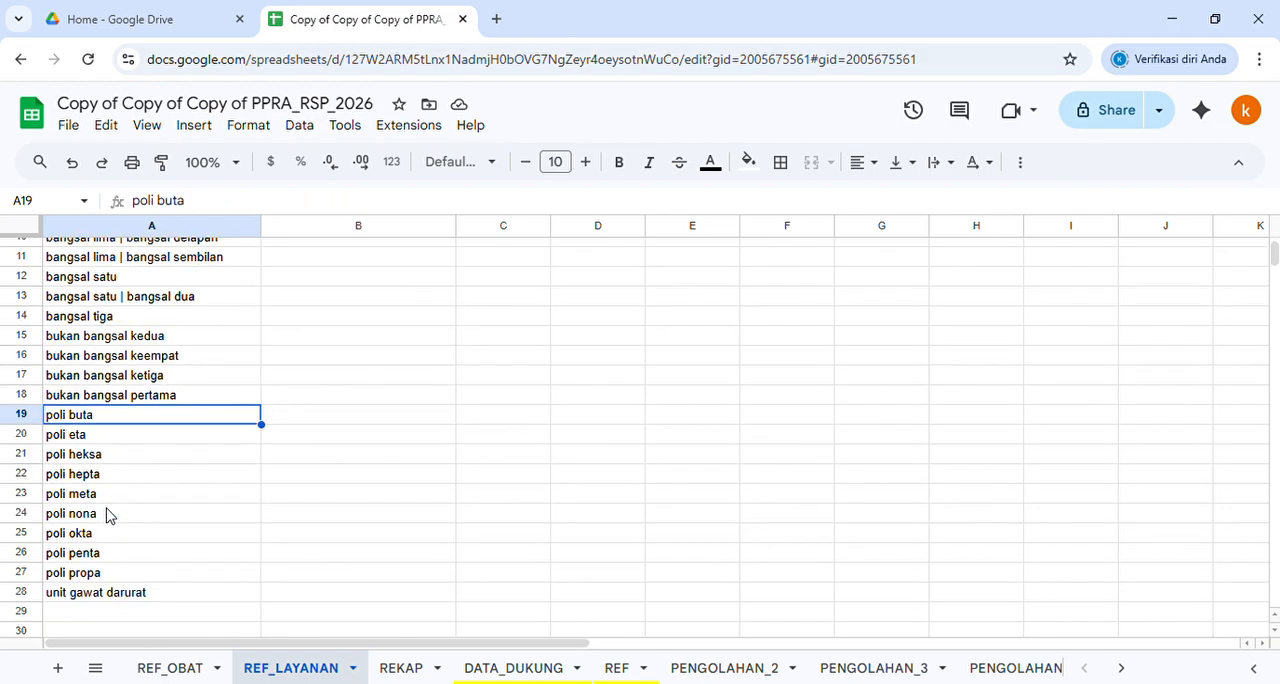
pyautogui.click(102, 438)
pyautogui.click(99, 461)
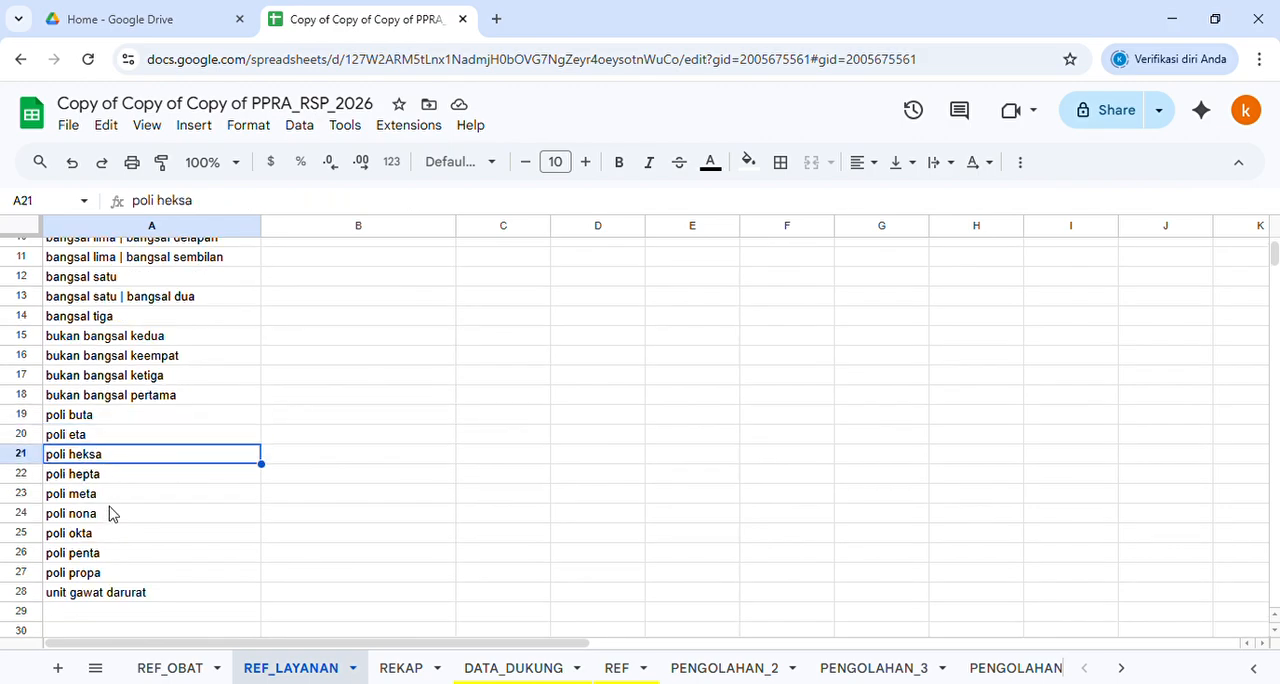
pyautogui.click(110, 497)
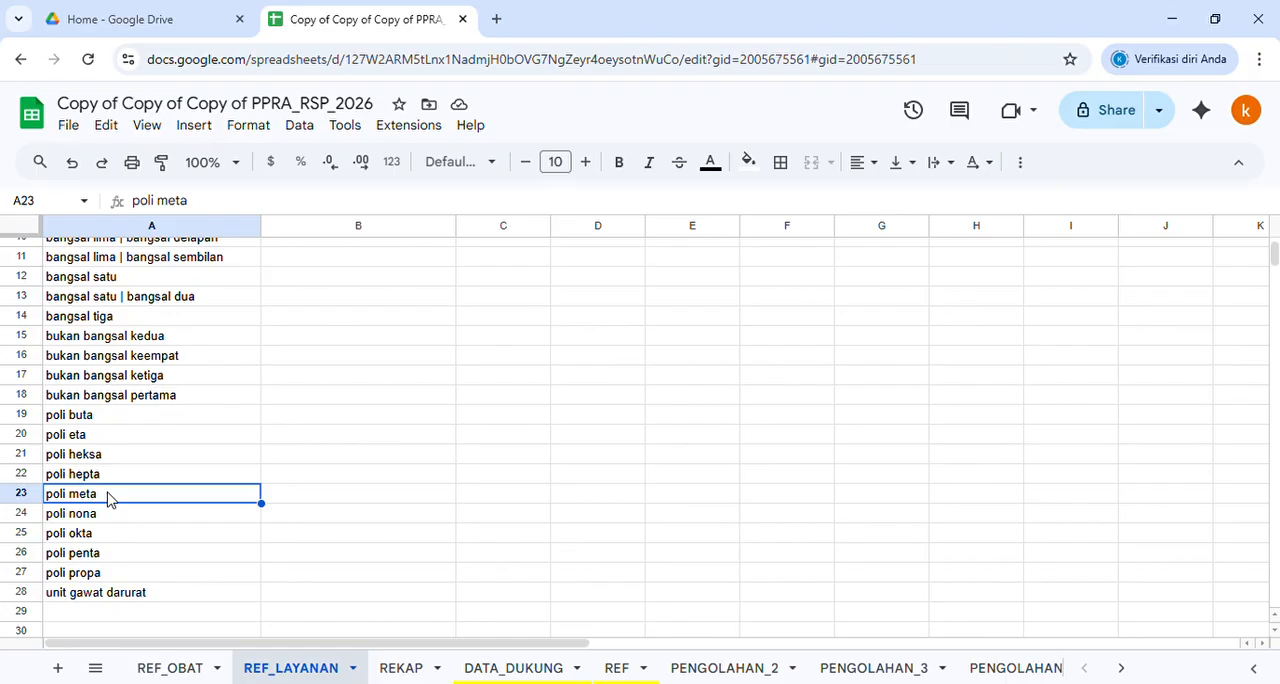
# Freeze the first two rows of REF_LAYANAN and enter "ranap" in B3:B14 for all bangsal units
pyautogui.scroll(3, 108, 497)
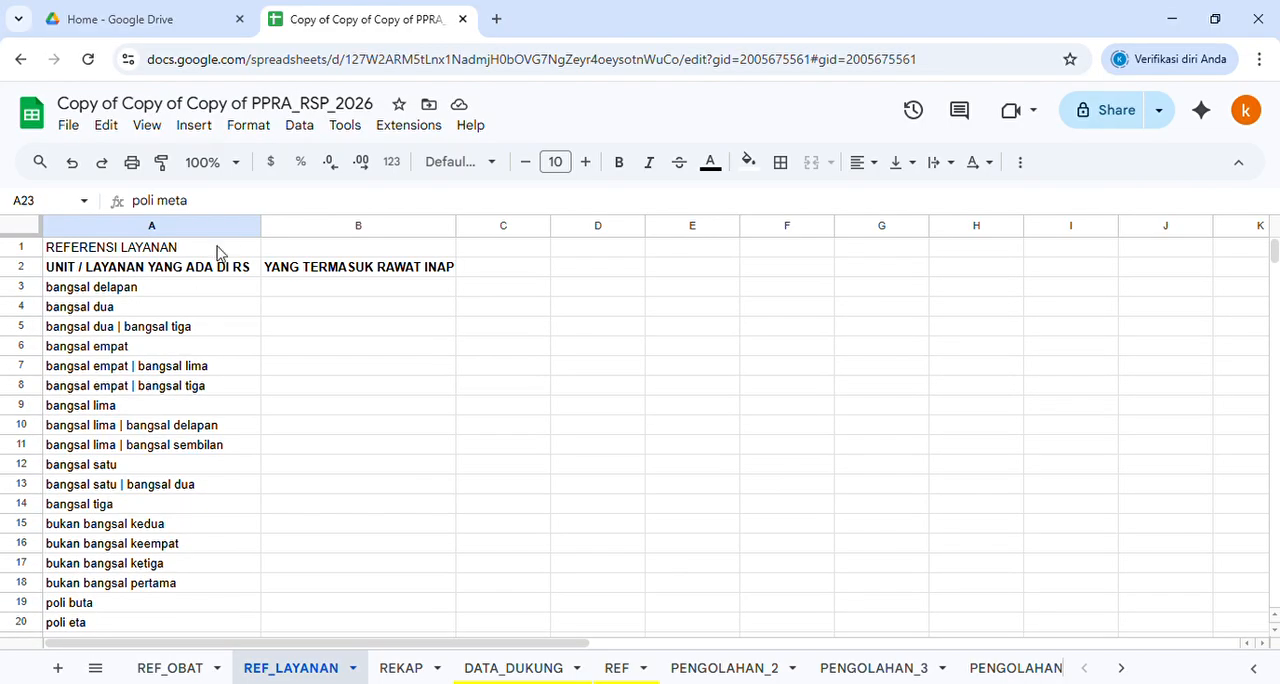
pyautogui.moveTo(34, 243); pyautogui.dragTo(31, 282)
pyautogui.click(278, 292)
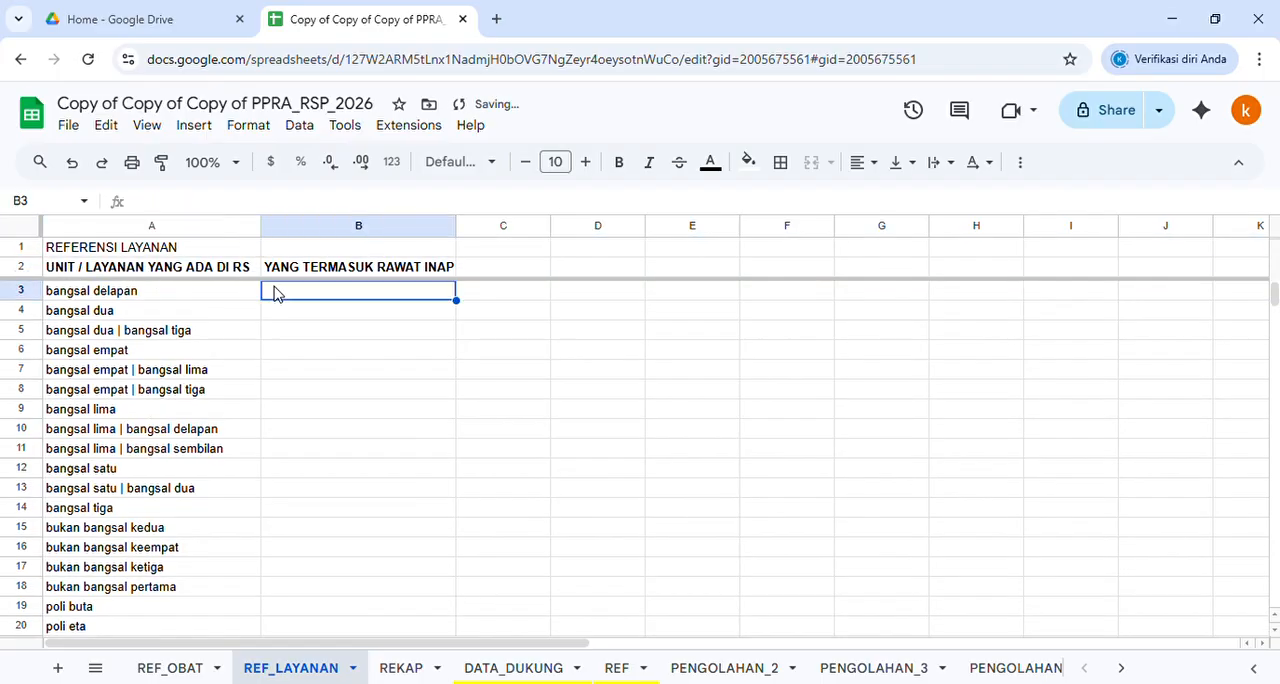
pyautogui.write('ranap')
pyautogui.press('Down')
pyautogui.hotkey('shift', 'Down')
pyautogui.hotkey('shift', 'Down')
pyautogui.hotkey('shift', 'Down')
pyautogui.hotkey('shift', 'Down')
pyautogui.hotkey('shift', 'Down')
pyautogui.hotkey('shift', 'Down')
pyautogui.hotkey('shift', 'Down')
pyautogui.hotkey('shift', 'Down')
pyautogui.hotkey('shift', 'Down')
pyautogui.hotkey('shift', 'Down')
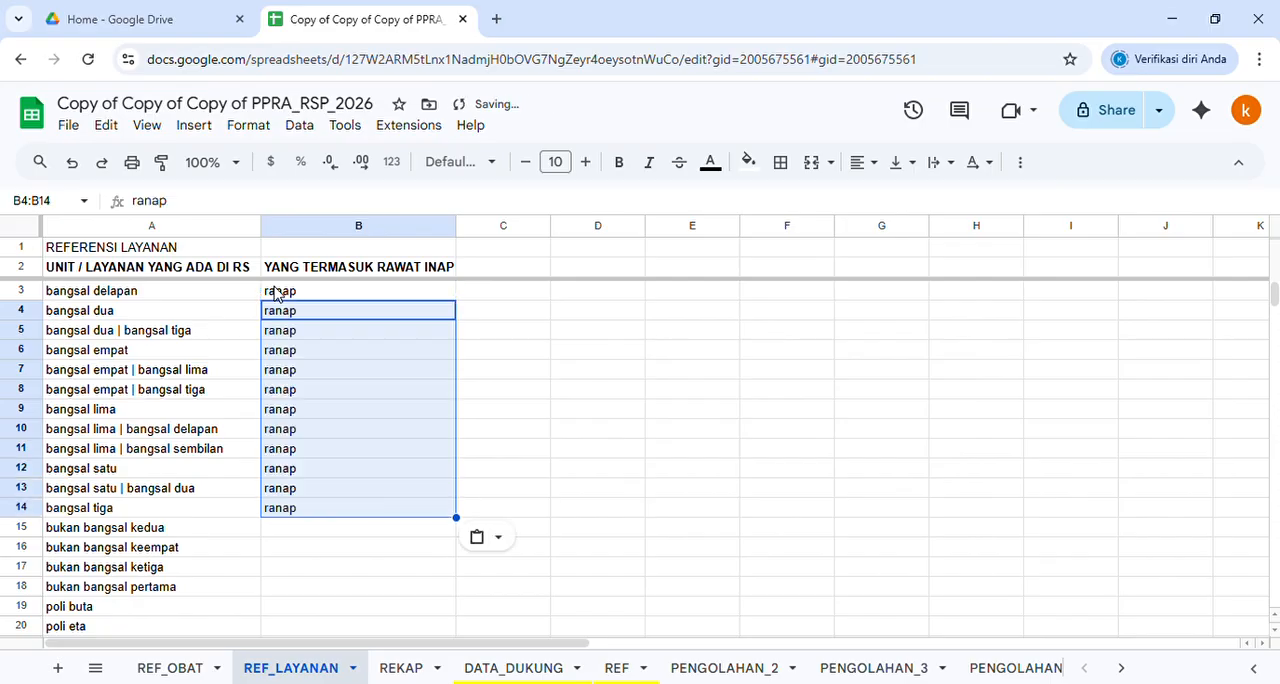
pyautogui.hotkey('ctrl', 'v')
# Check the ranap entries in column B against the bukan bangsal, poli and unit gawat darurat rows
pyautogui.click(276, 292)
pyautogui.click(157, 345)
pyautogui.click(126, 426)
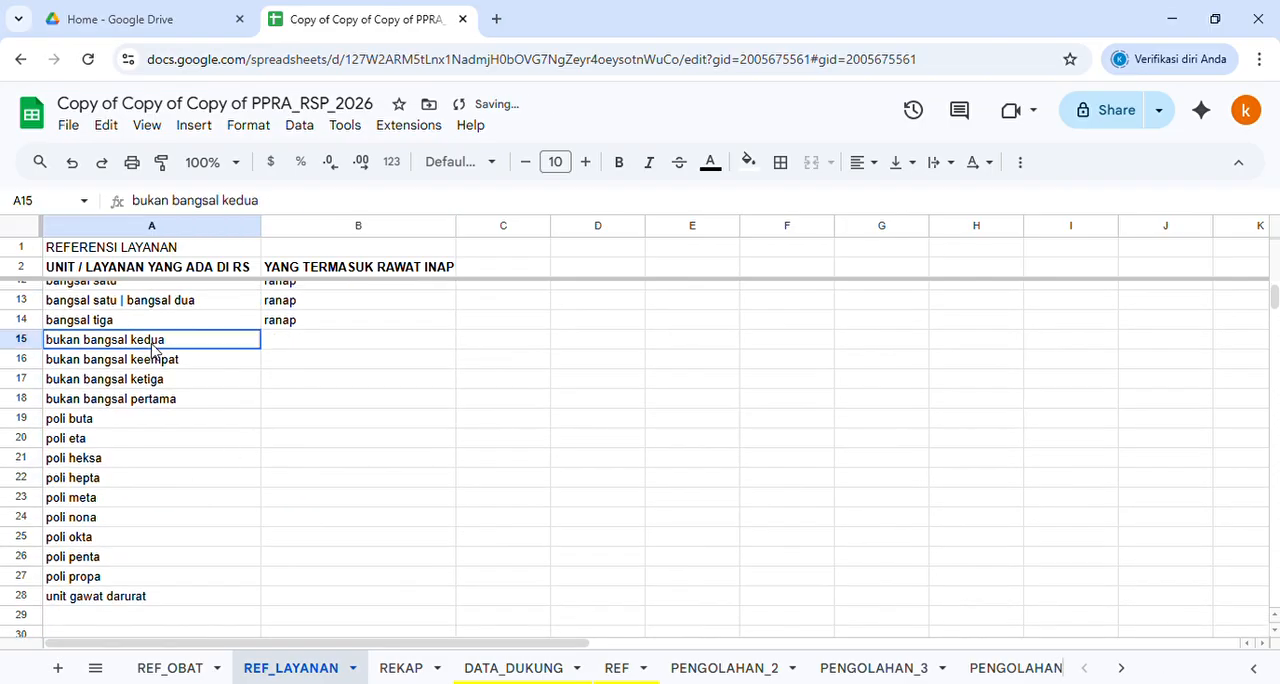
pyautogui.click(130, 516)
pyautogui.click(130, 594)
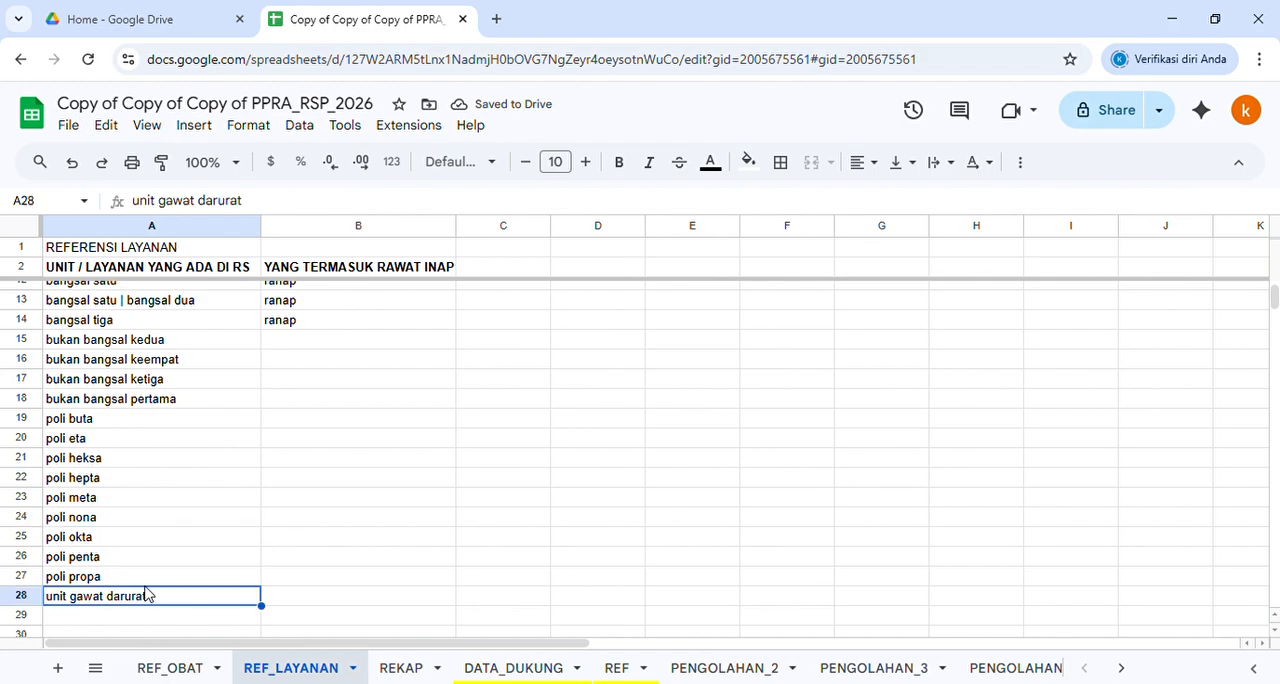
pyautogui.click(314, 402)
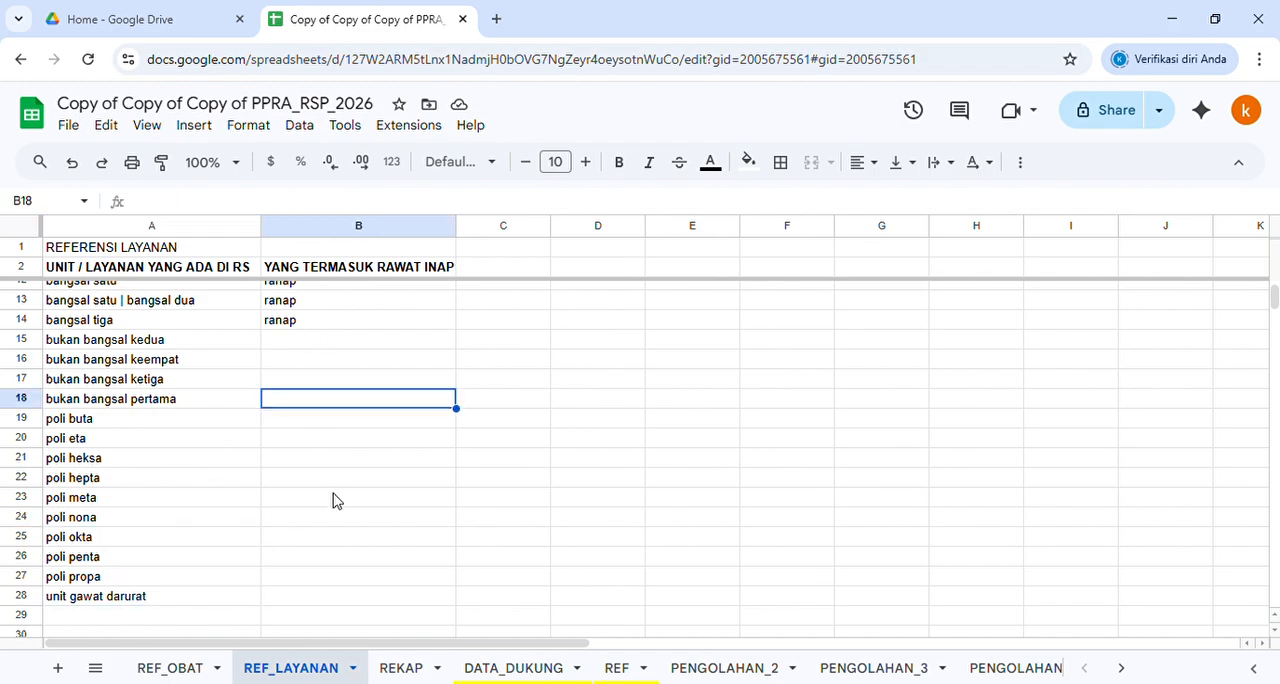
pyautogui.scroll(-3, 360, 500)
pyautogui.scroll(6, 365, 480)
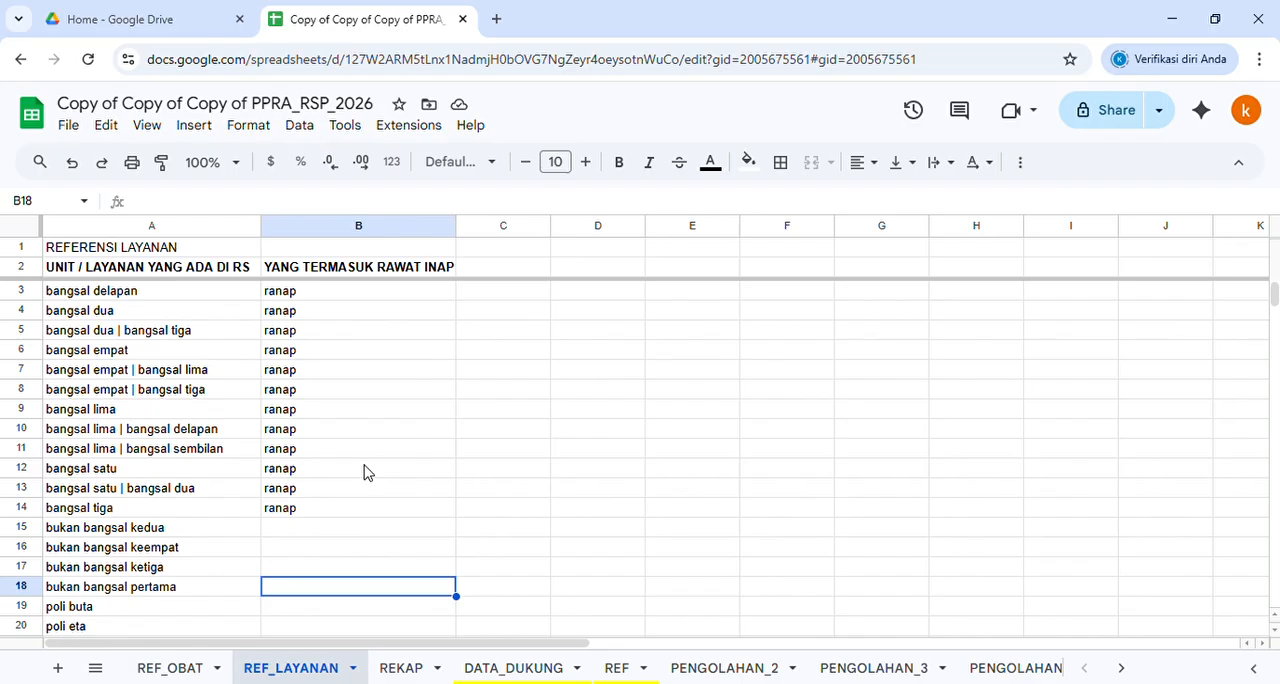
pyautogui.click(366, 471)
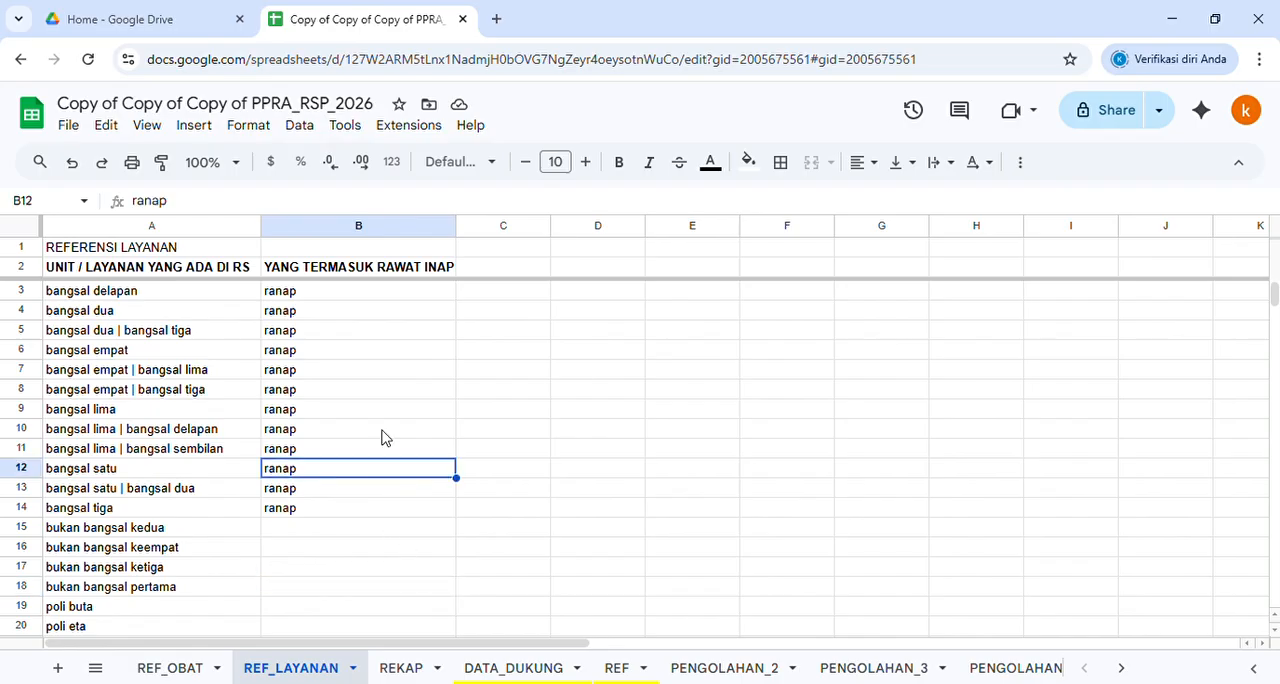